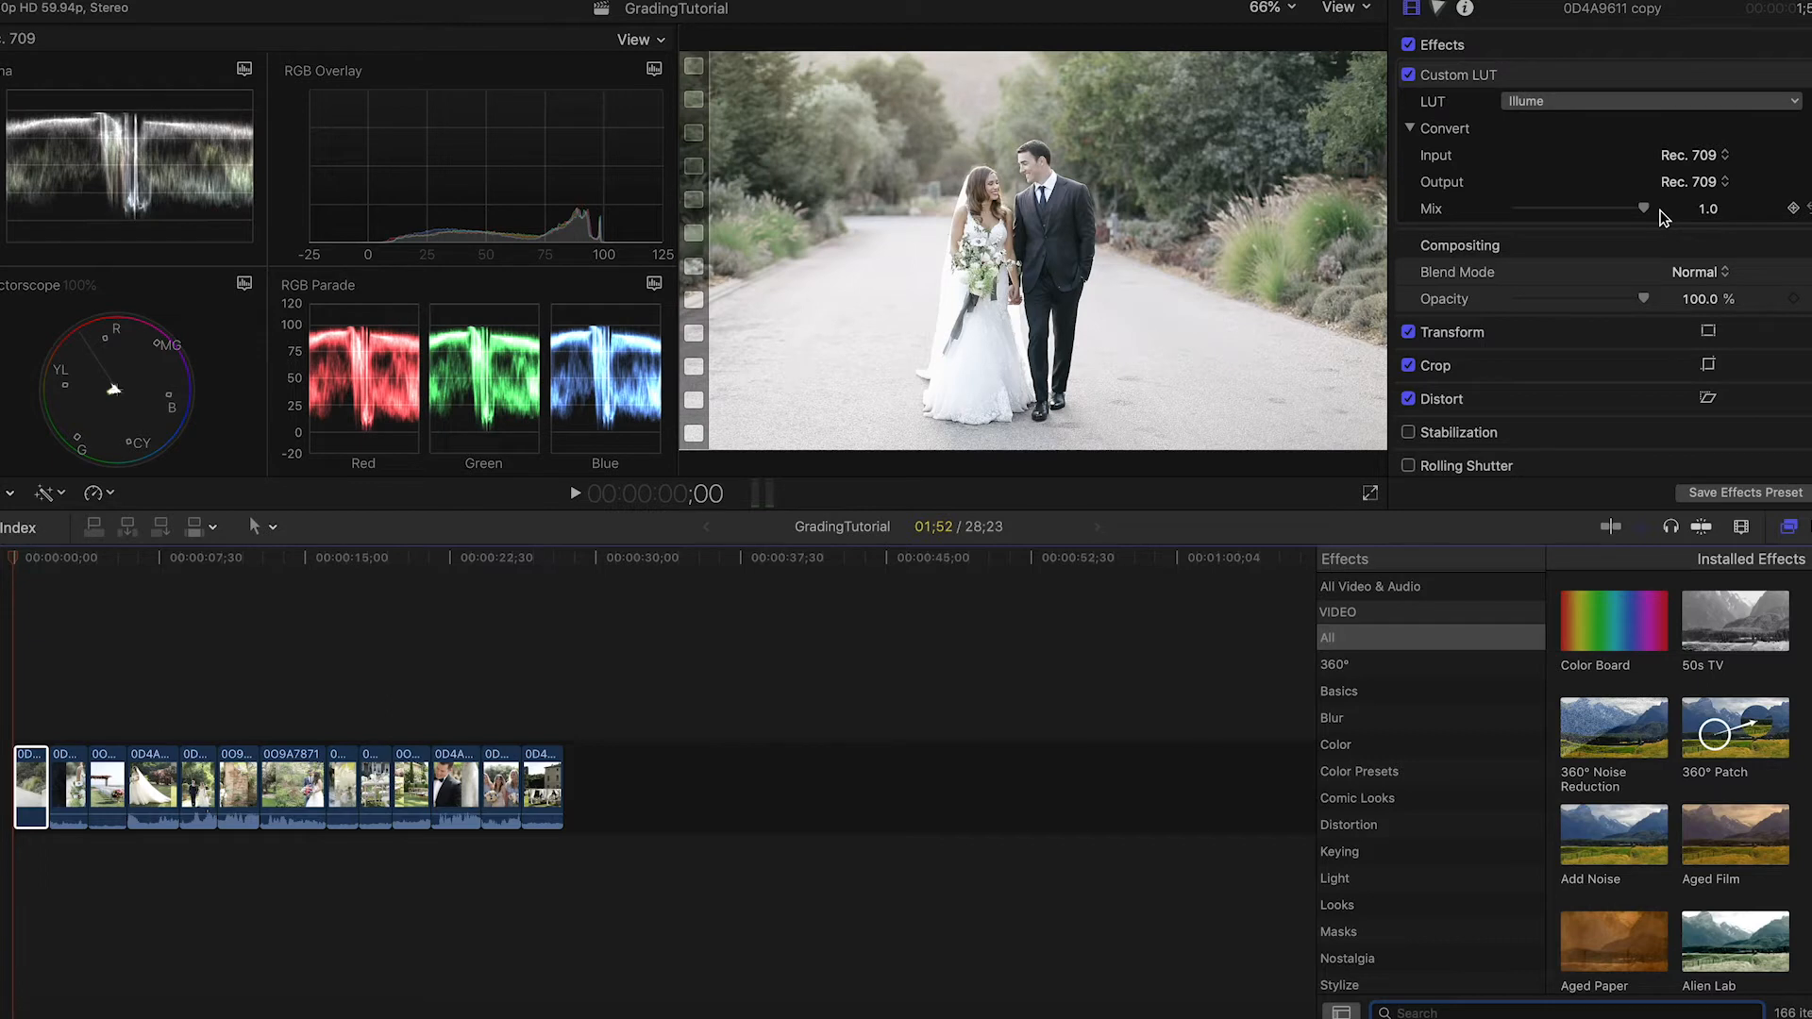
Step: Find the Color Wheels effect, add it to the first clip of the couple on the road, and open its color controls
mouse_move(1643, 215)
left_mouse_down()
mouse_move(1535, 219)
mouse_move(1644, 234)
mouse_move(1537, 223)
mouse_move(1657, 217)
left_mouse_up()
left_click(1458, 1006)
type("color w")
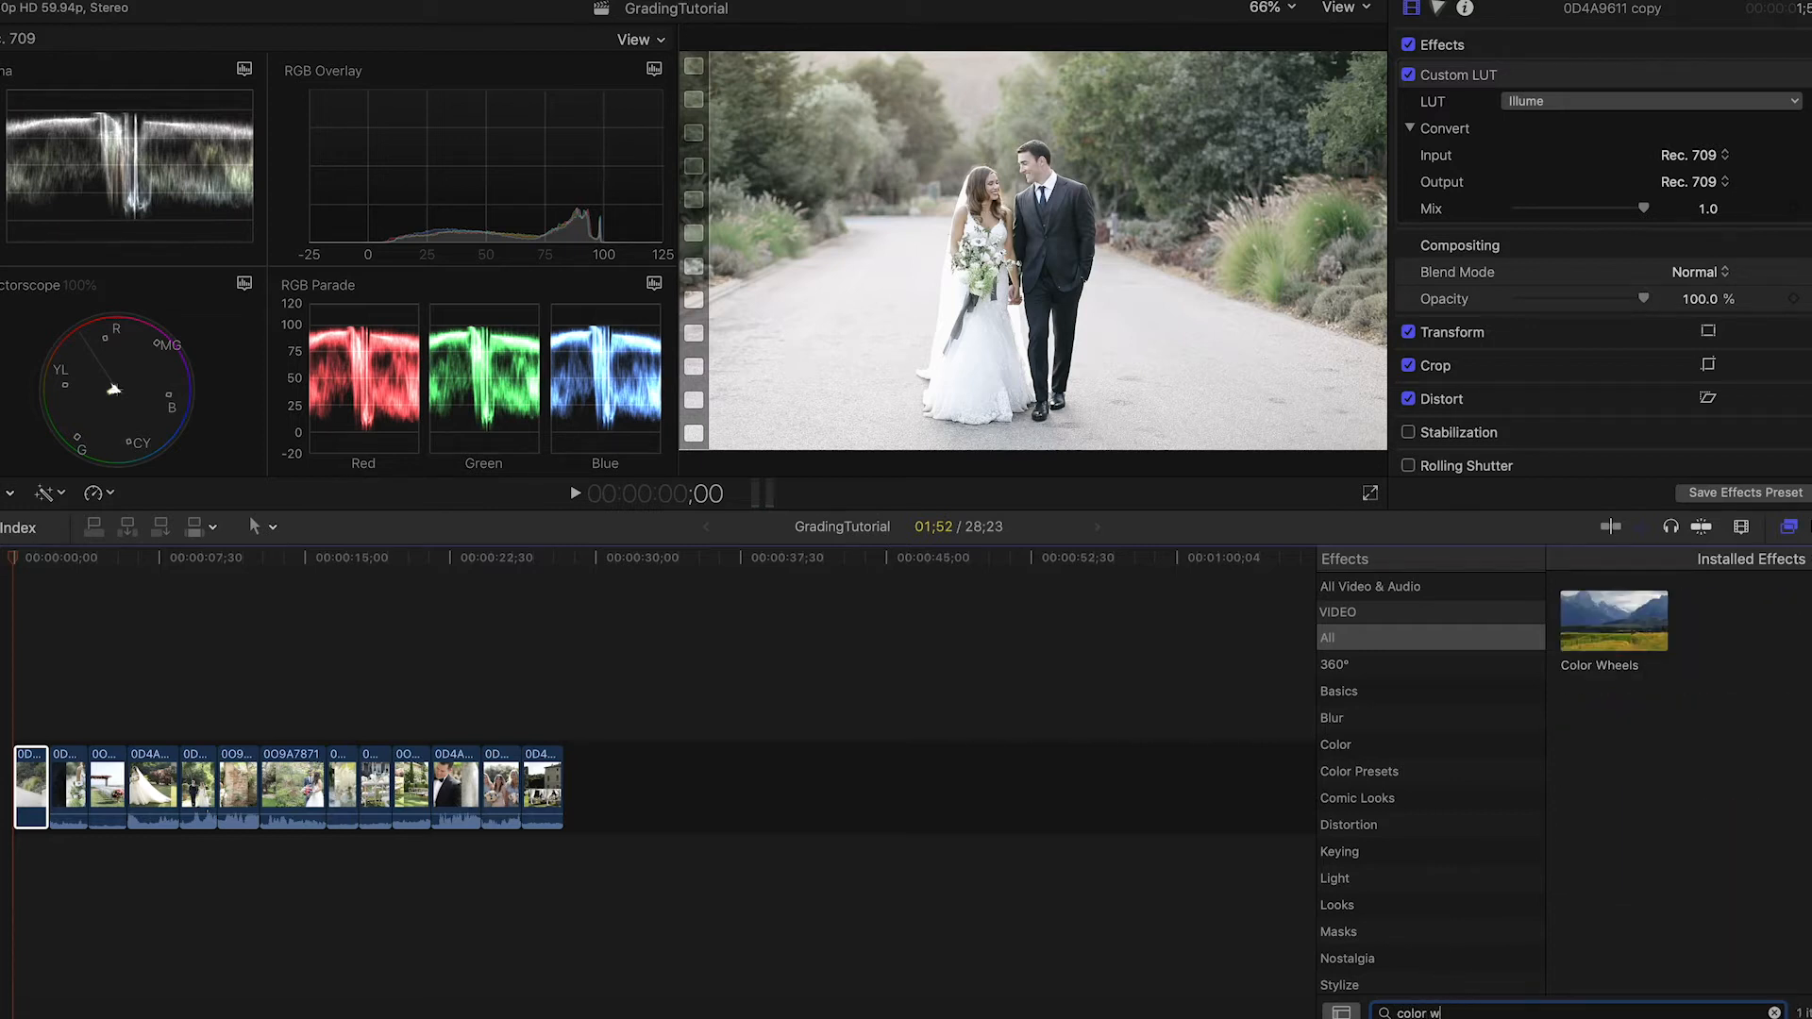
left_click_drag(1604, 627, 39, 768)
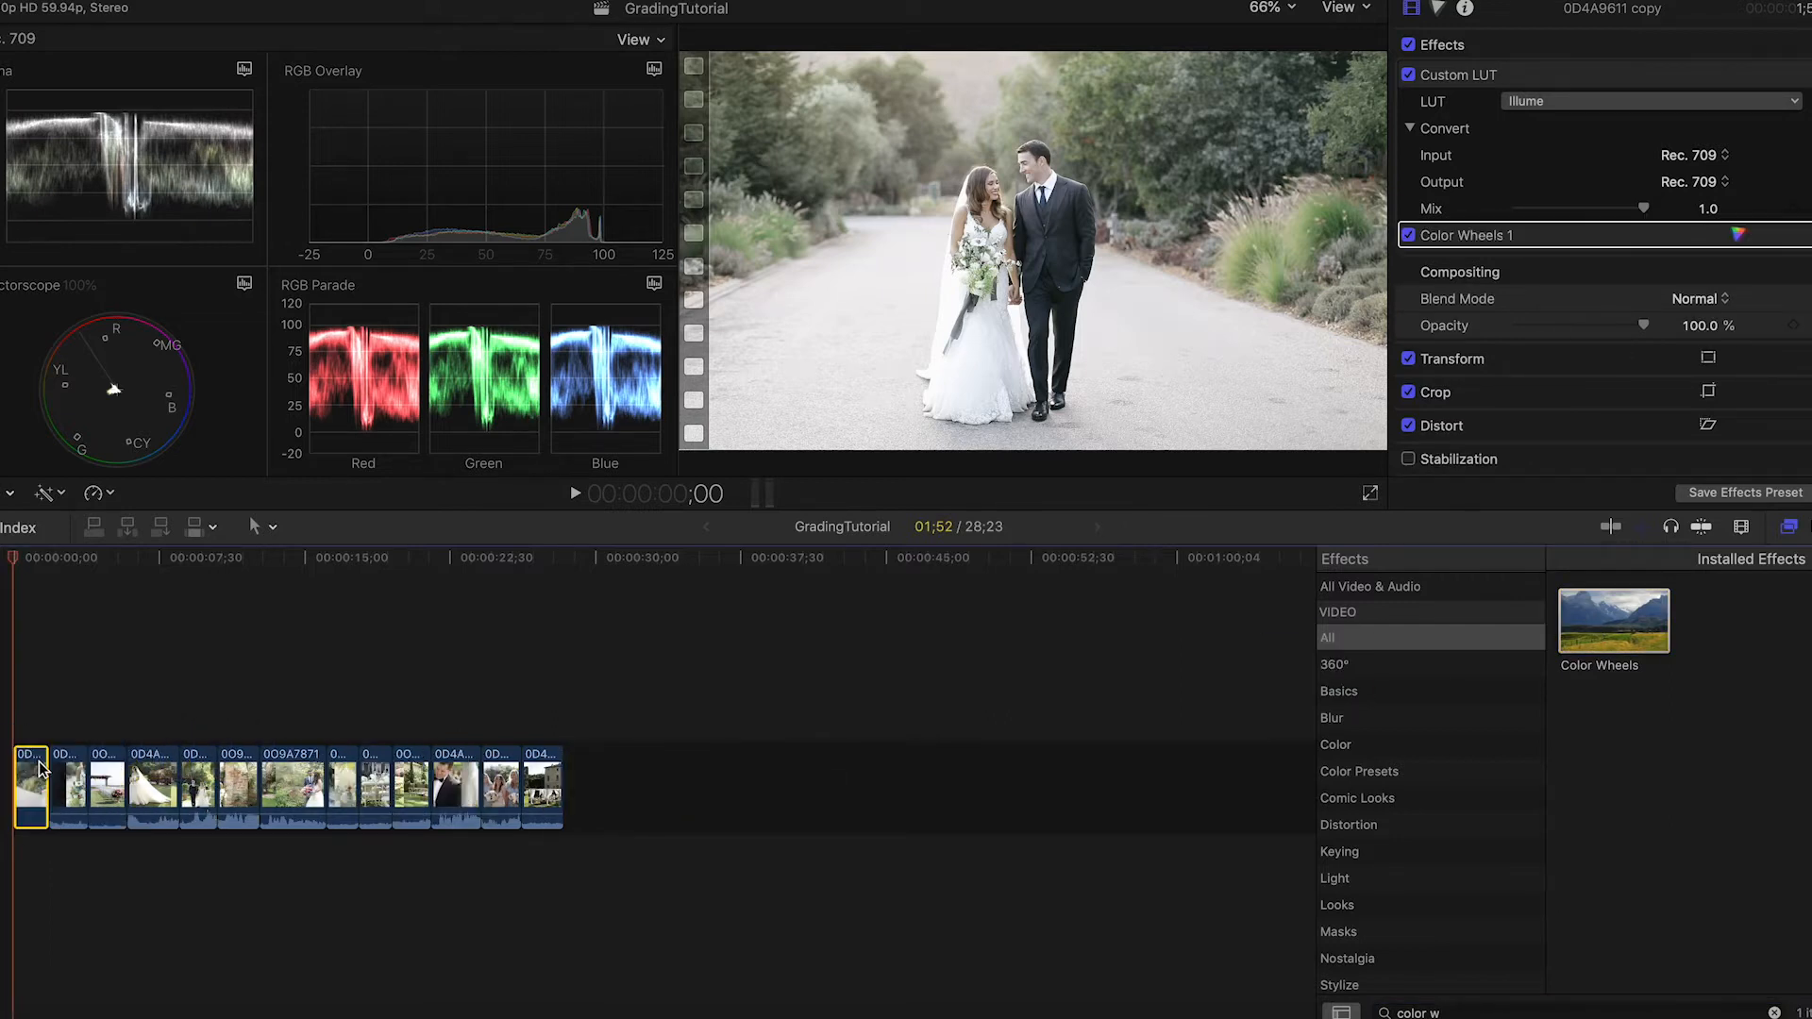
key("super+6")
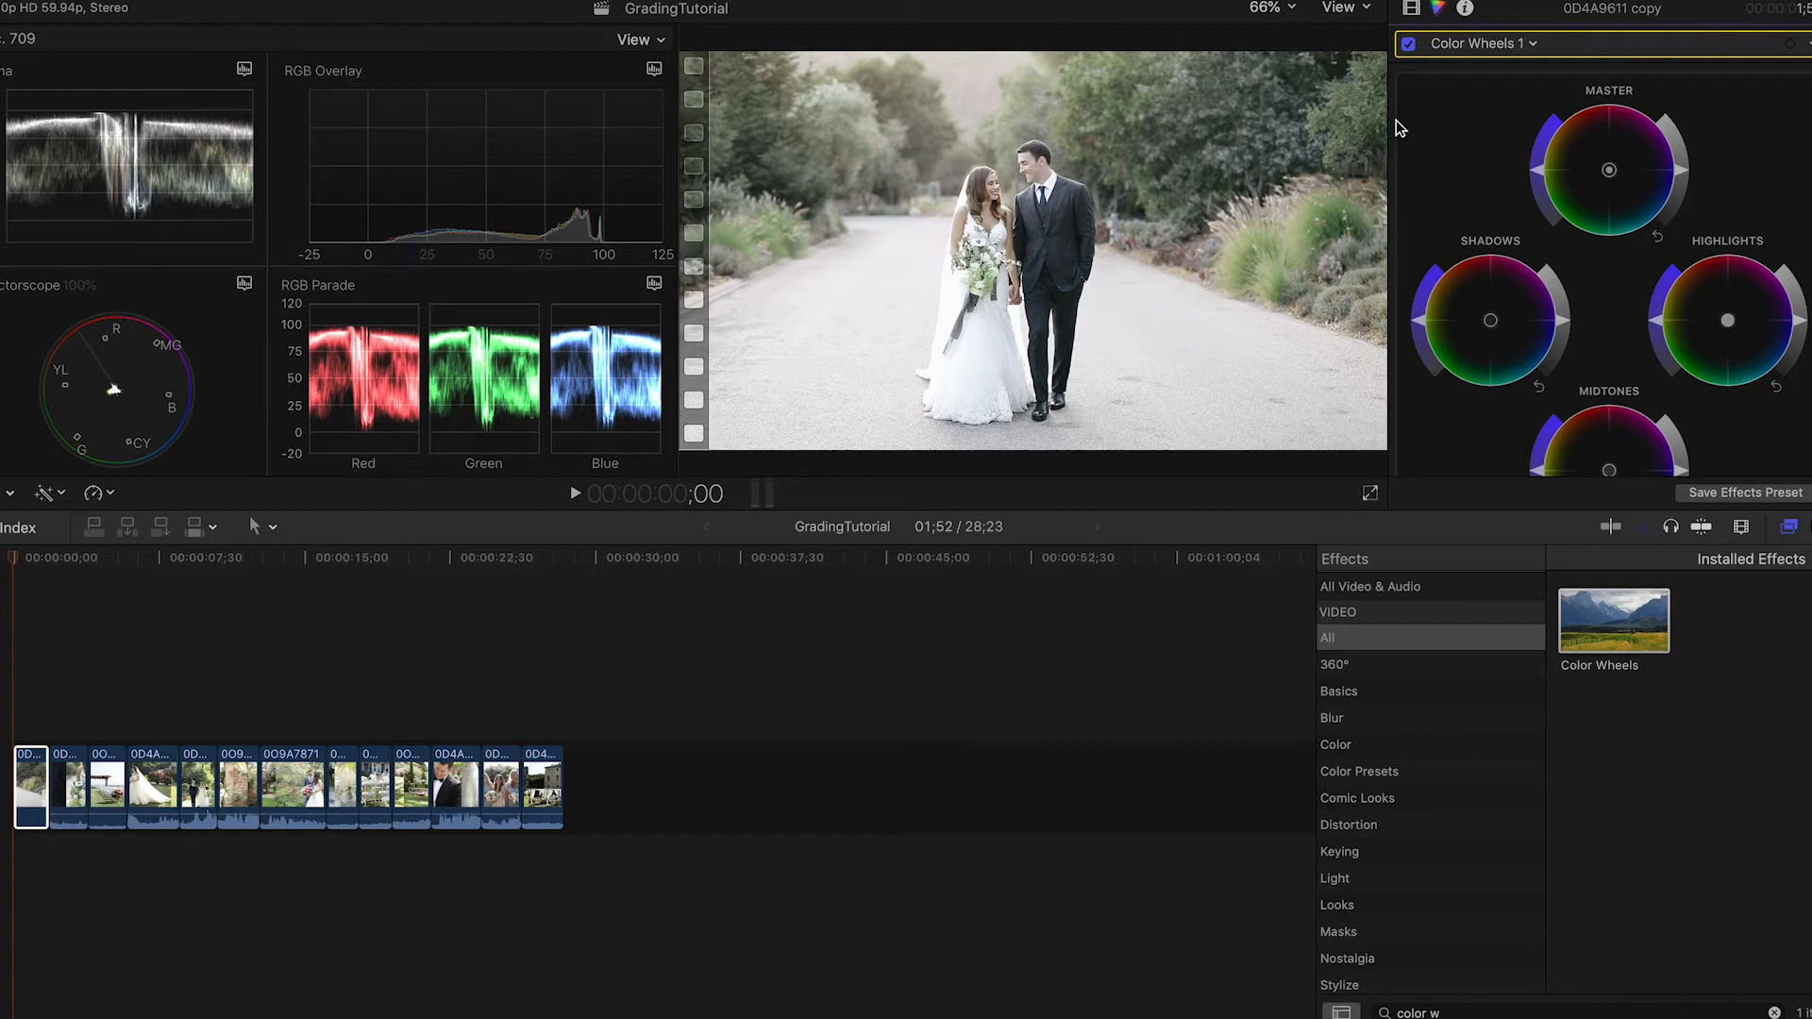
Step: Warm the first clip by setting its Color Wheels temperature to about 5845 and its tint to about 4
scroll(1396, 120, "down", 2)
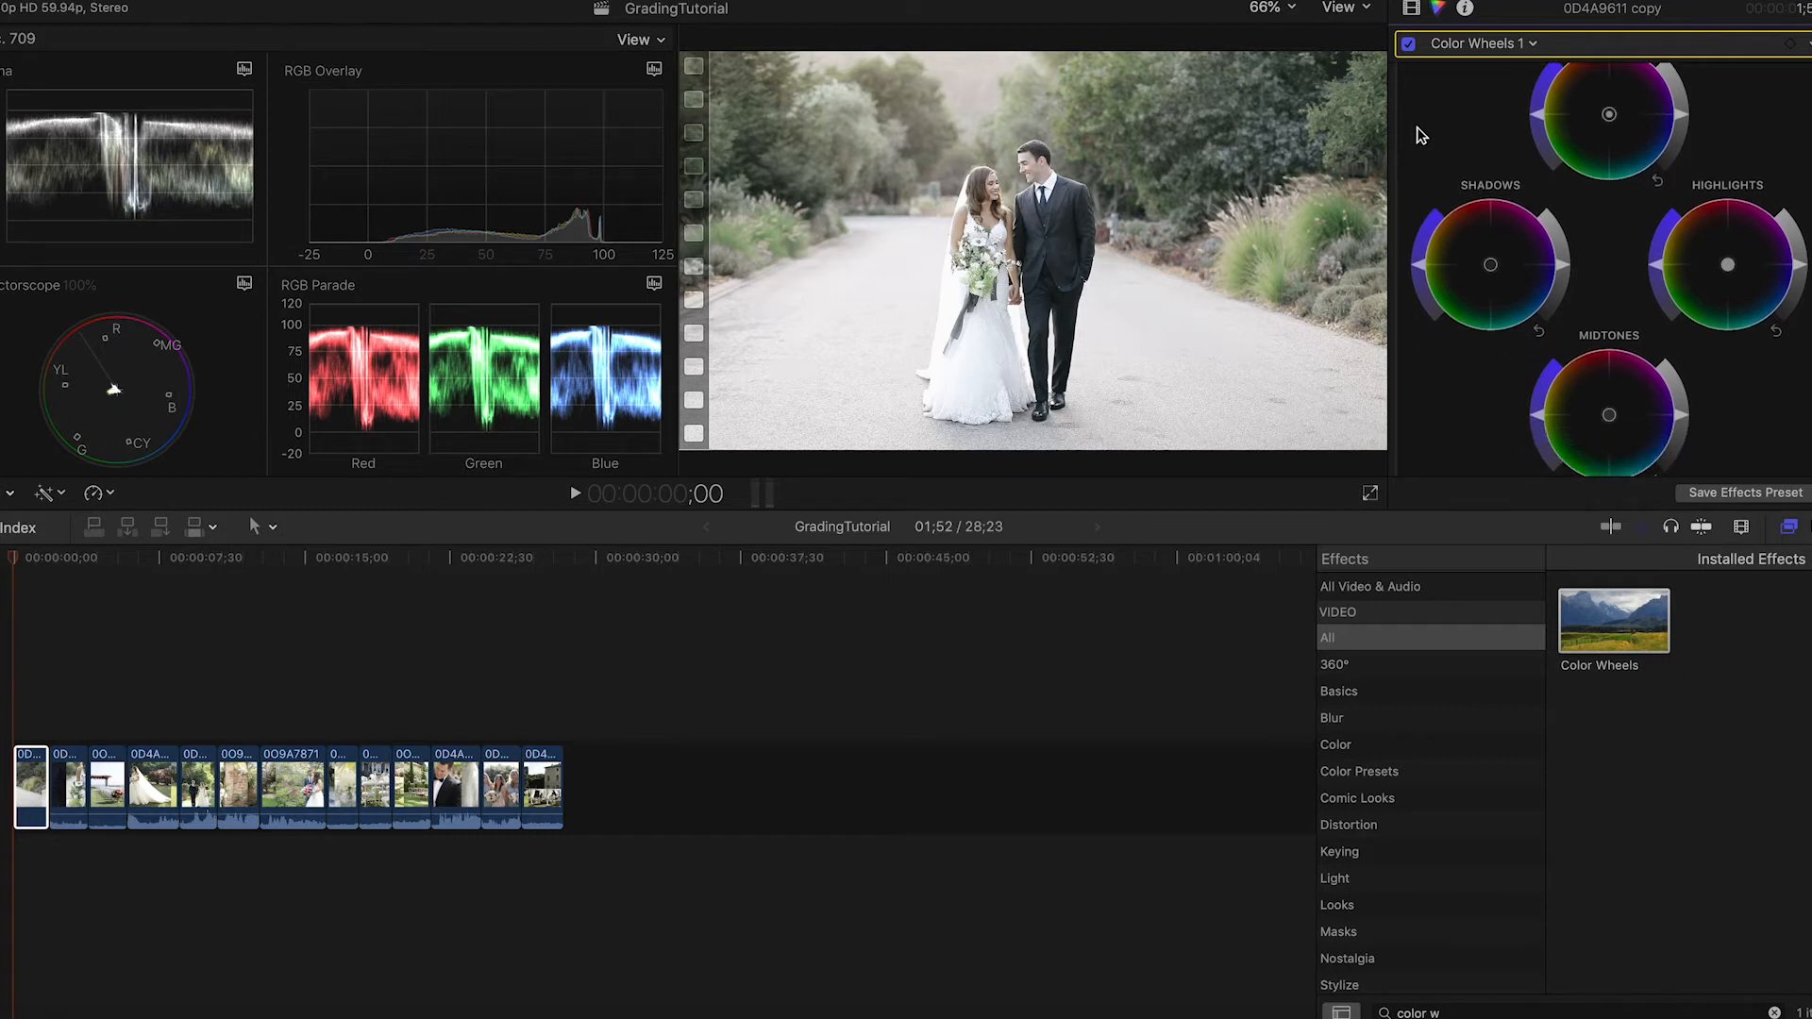
scroll(1510, 330, "down", 5)
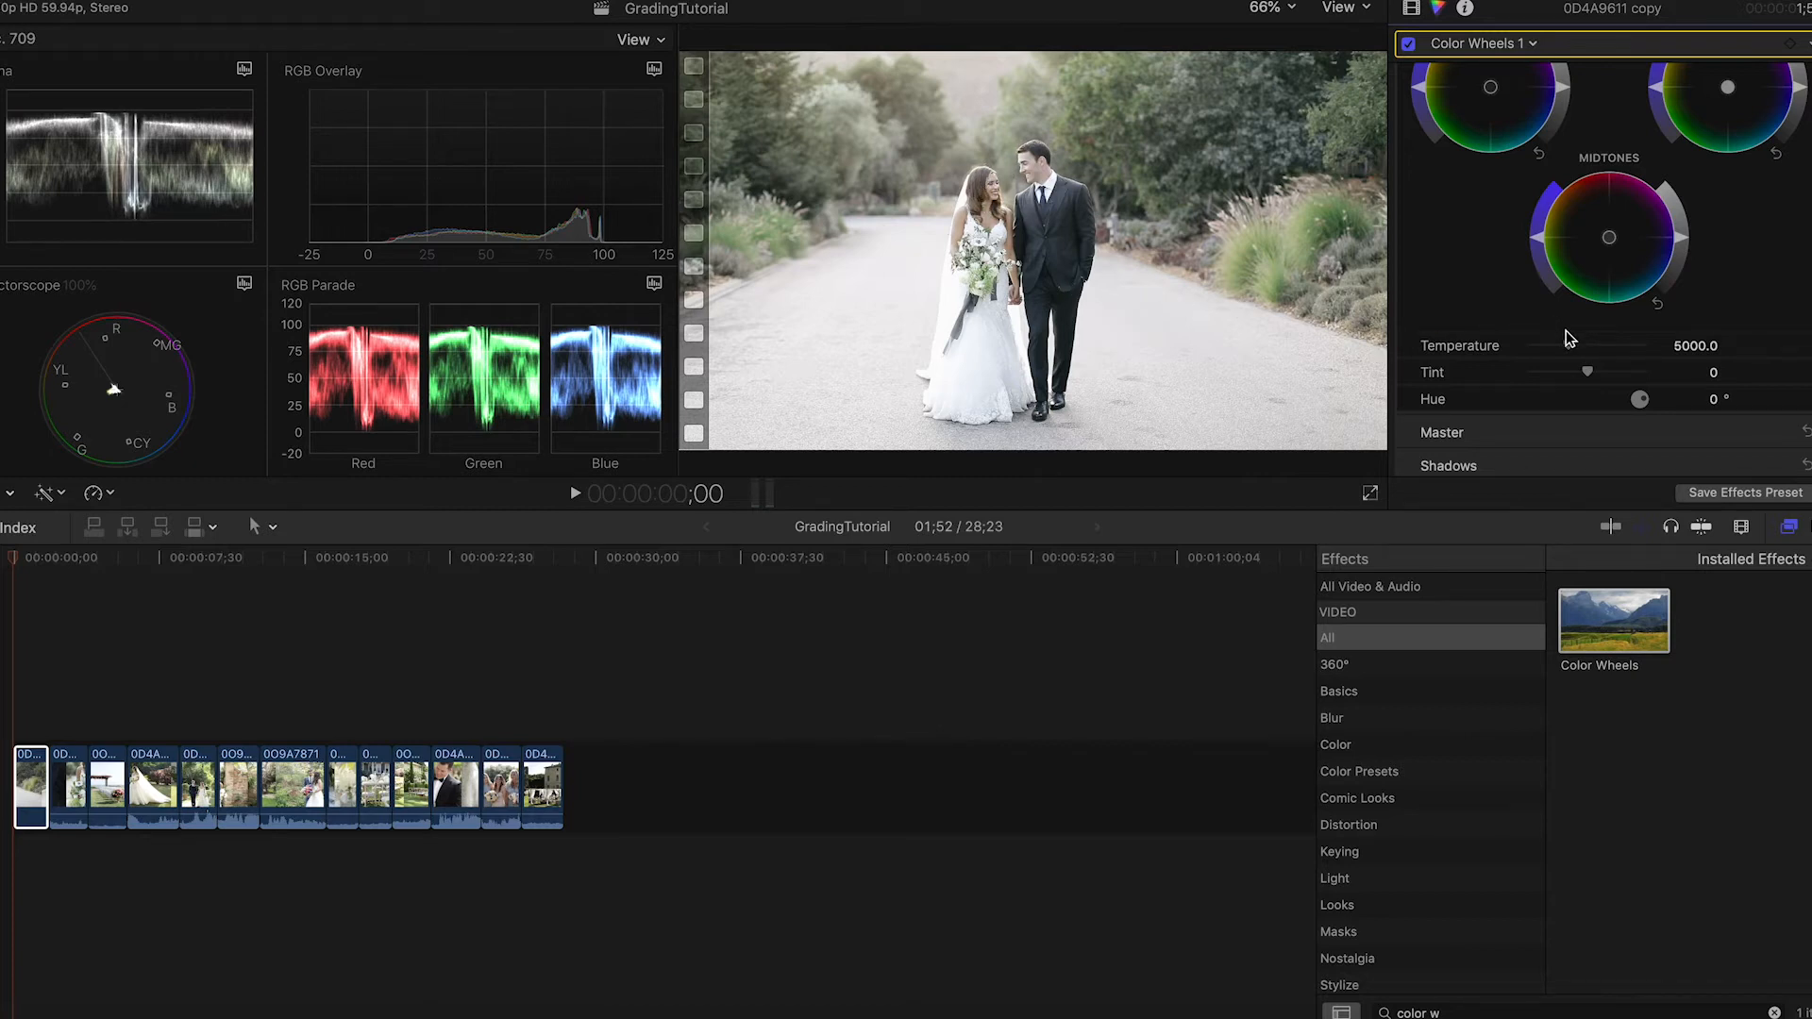
left_click_drag(1570, 340, 1583, 343)
scroll(1478, 330, "down", 2)
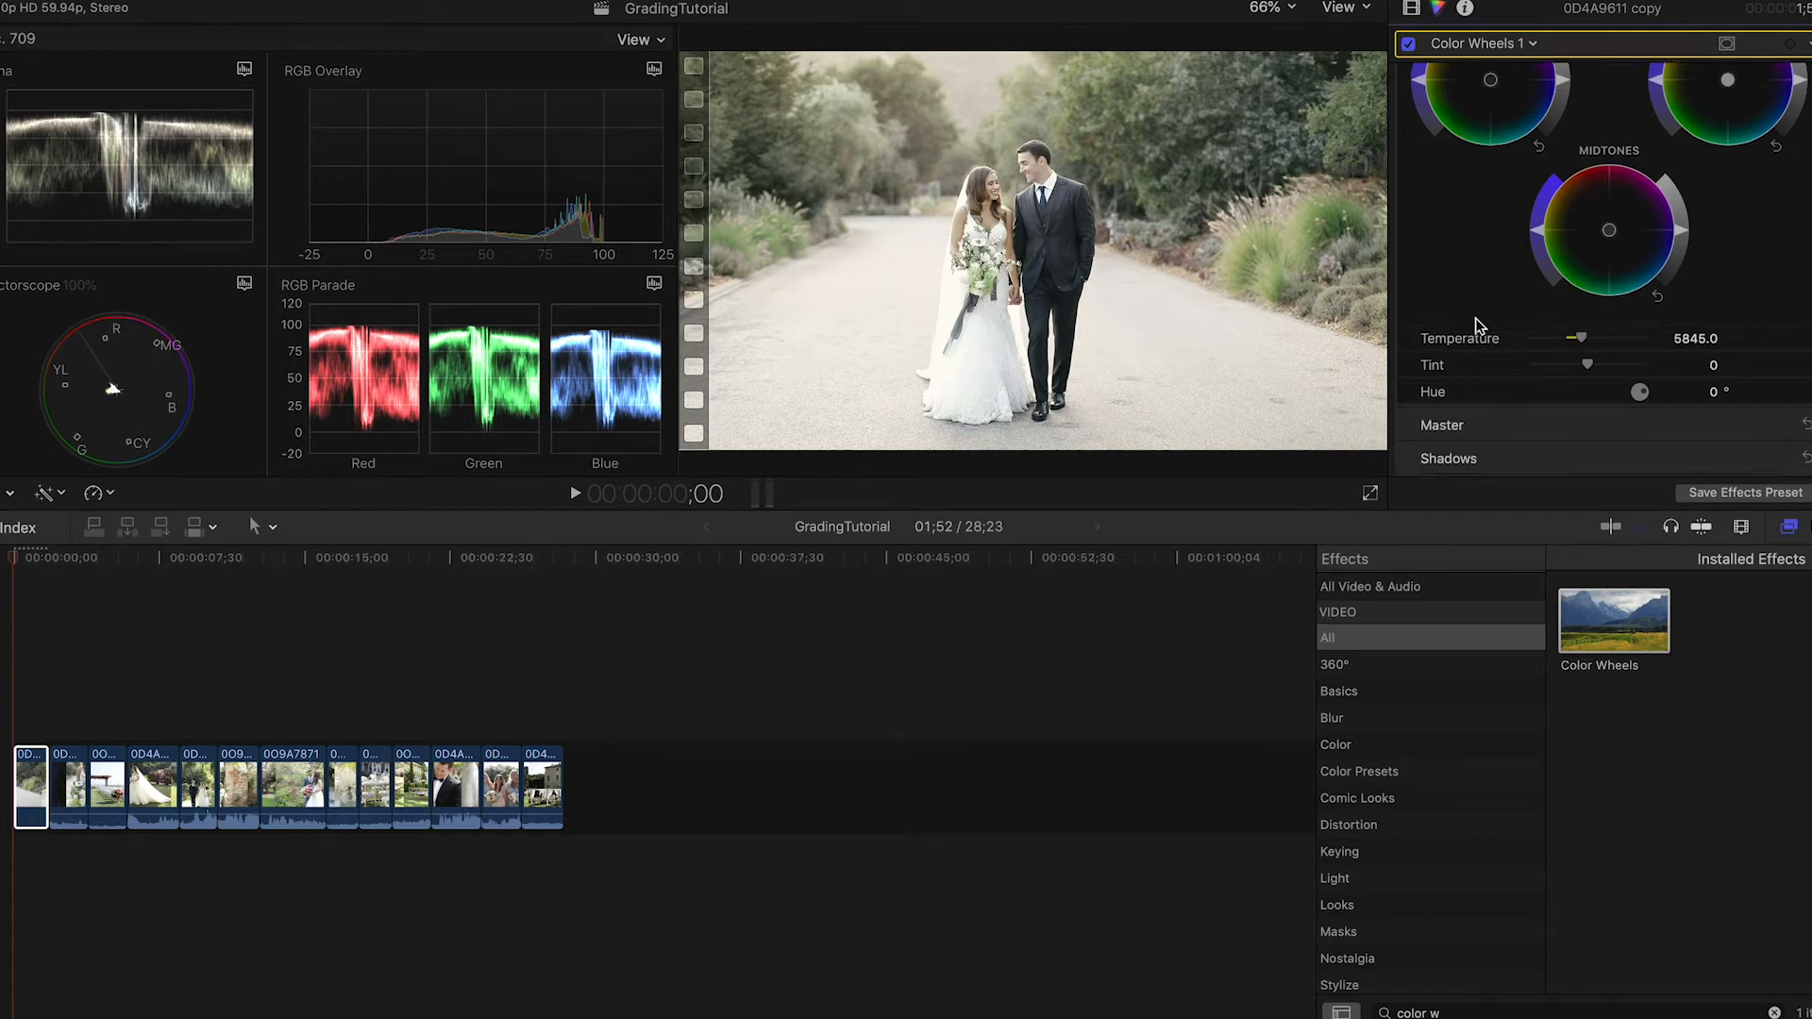
left_click_drag(1589, 317, 1594, 317)
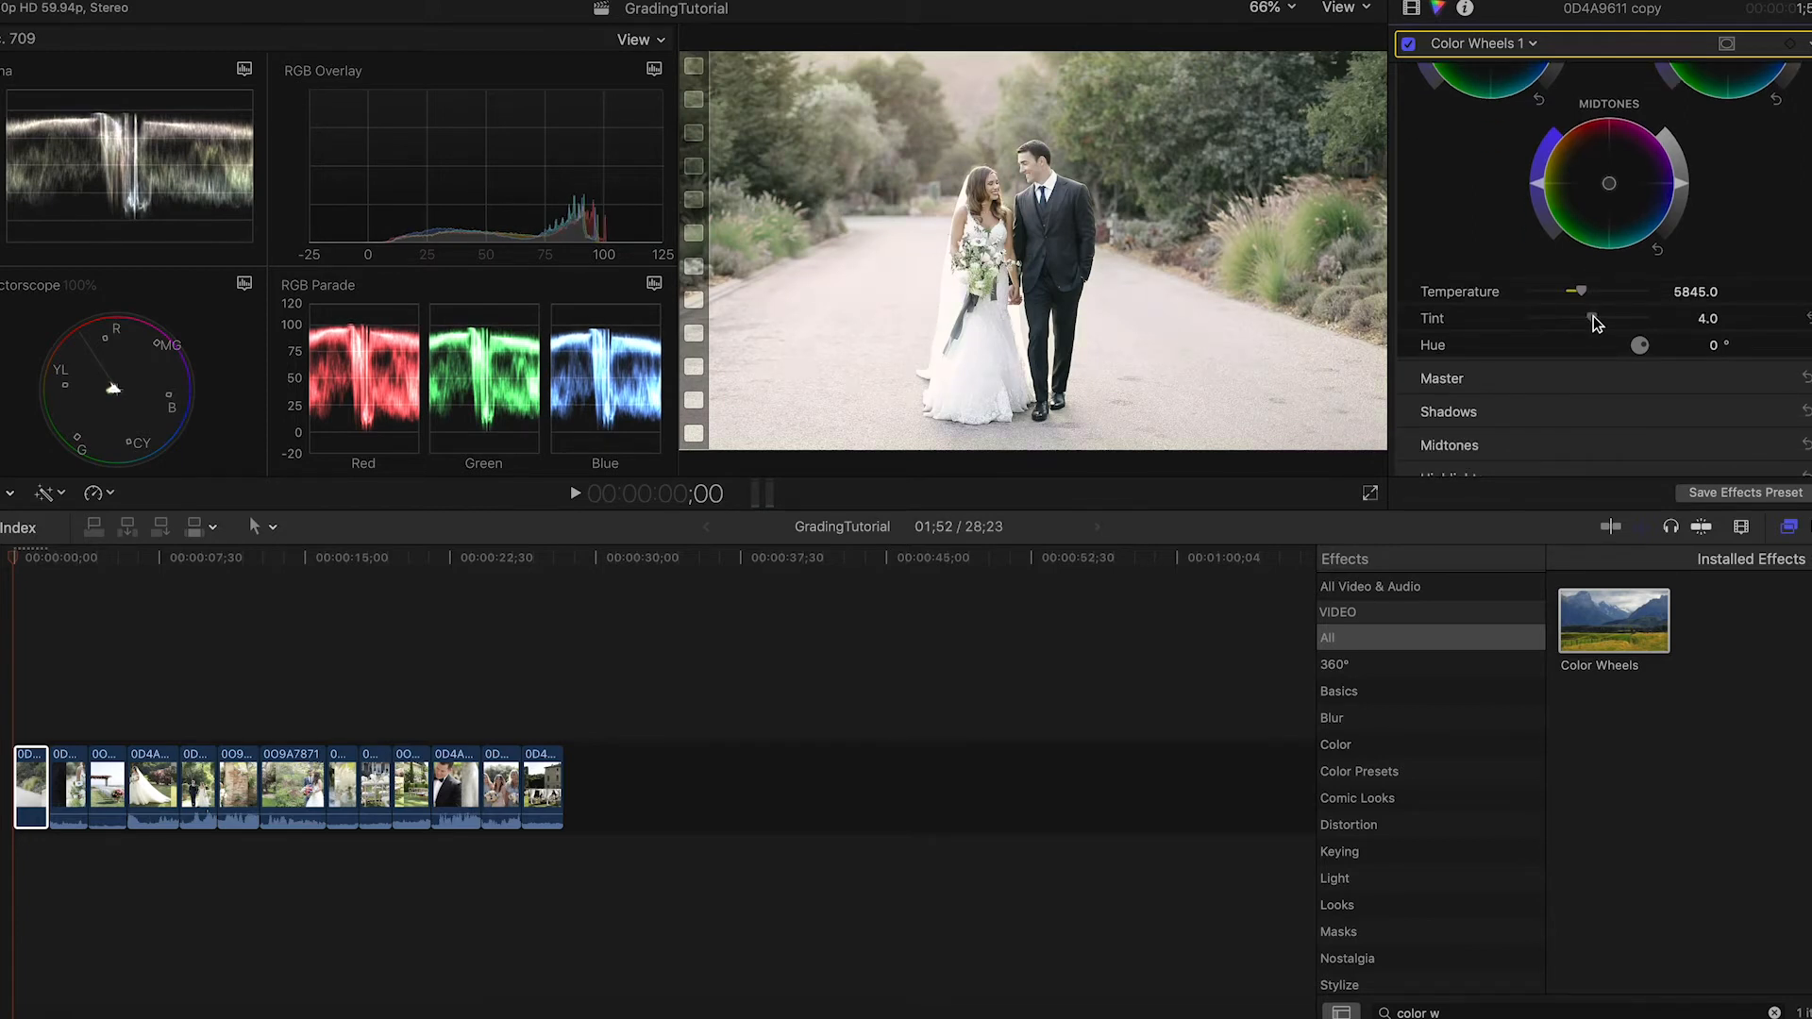
left_click_drag(1594, 319, 1592, 323)
Step: Raise the brightness of the Highlights wheel slightly on the first clip
scroll(1453, 238, "up", 1)
scroll(1454, 237, "up", 5)
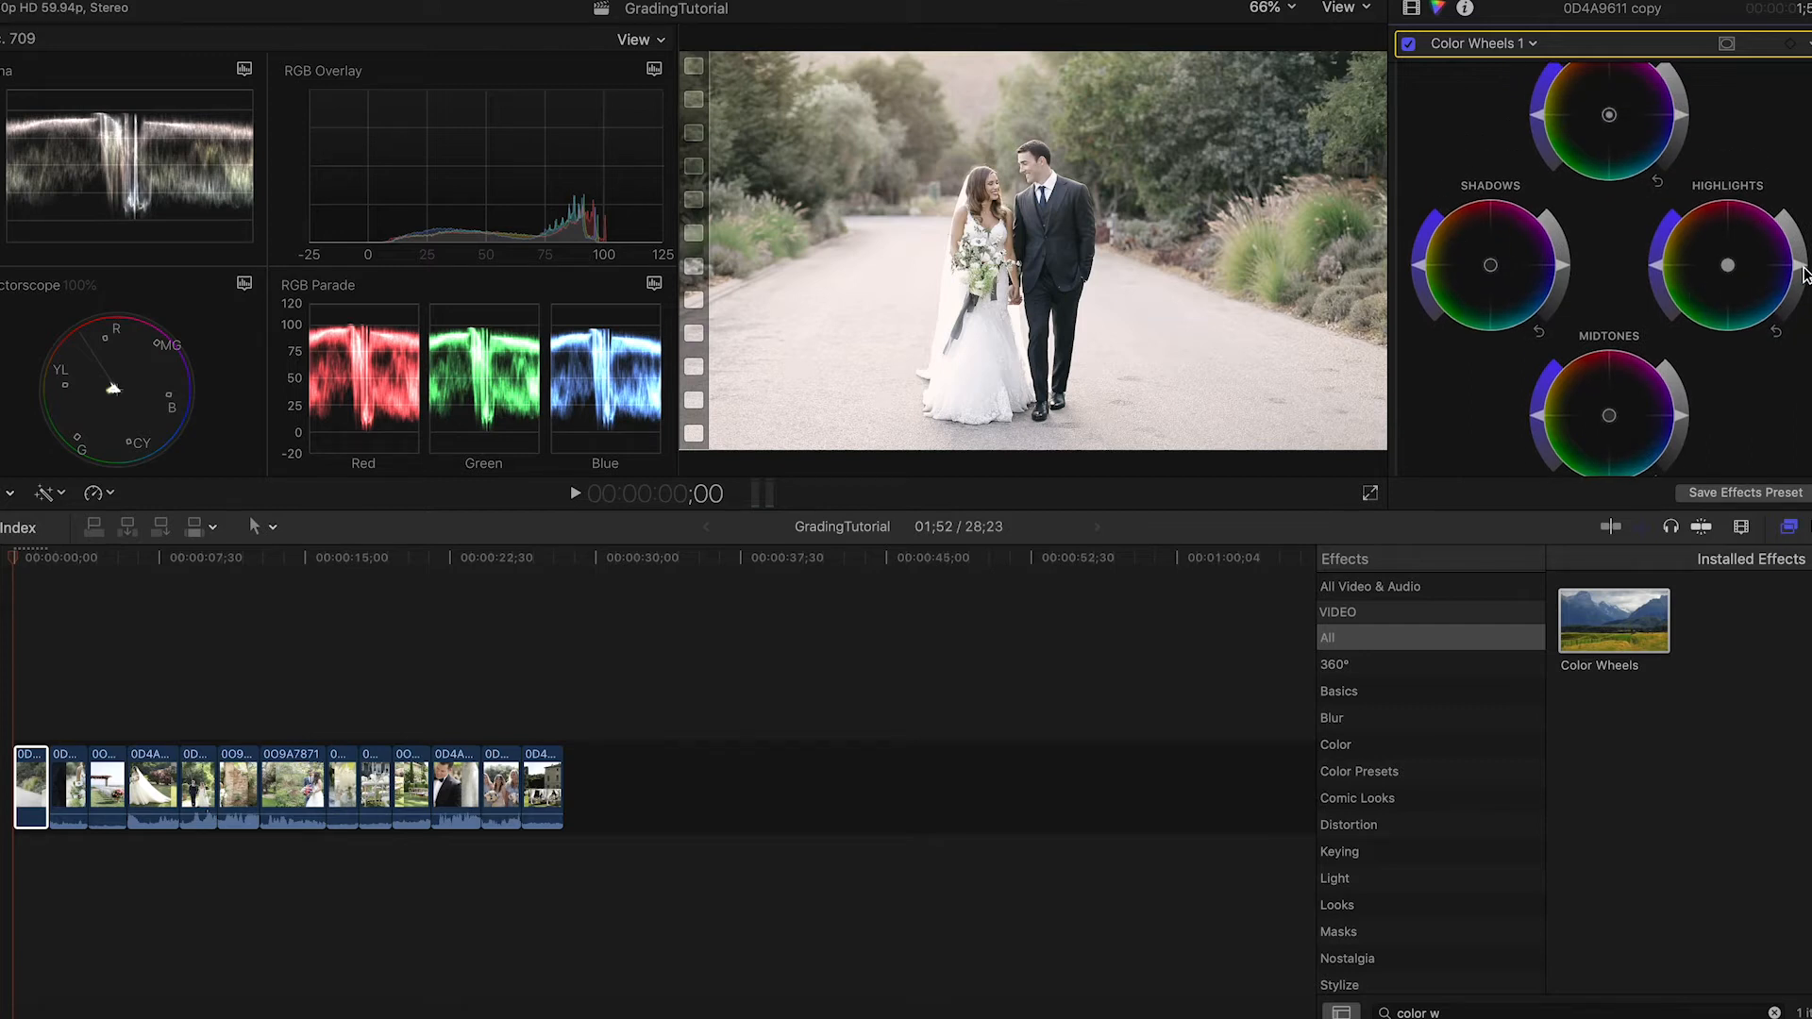
left_click_drag(1801, 269, 1803, 262)
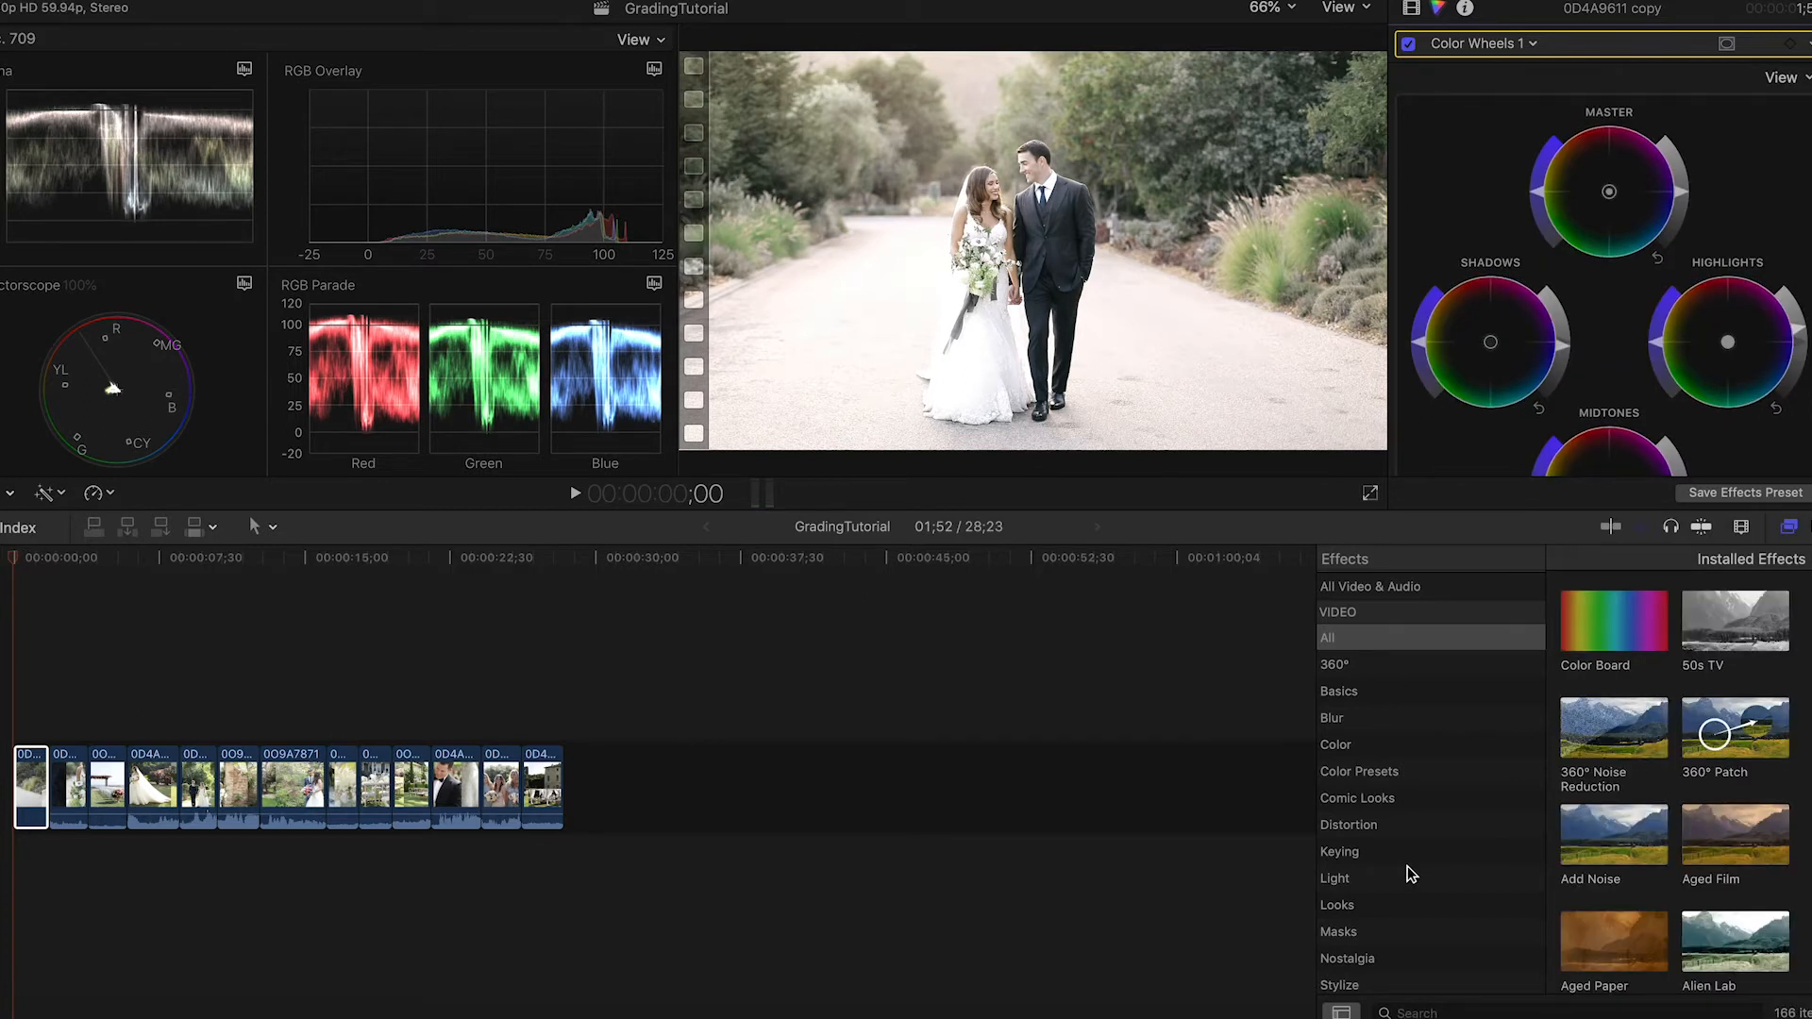
Step: Add the Hue/Saturation effect to the first clip and set its saturation to 0.28
left_click(1437, 1012)
type("satur")
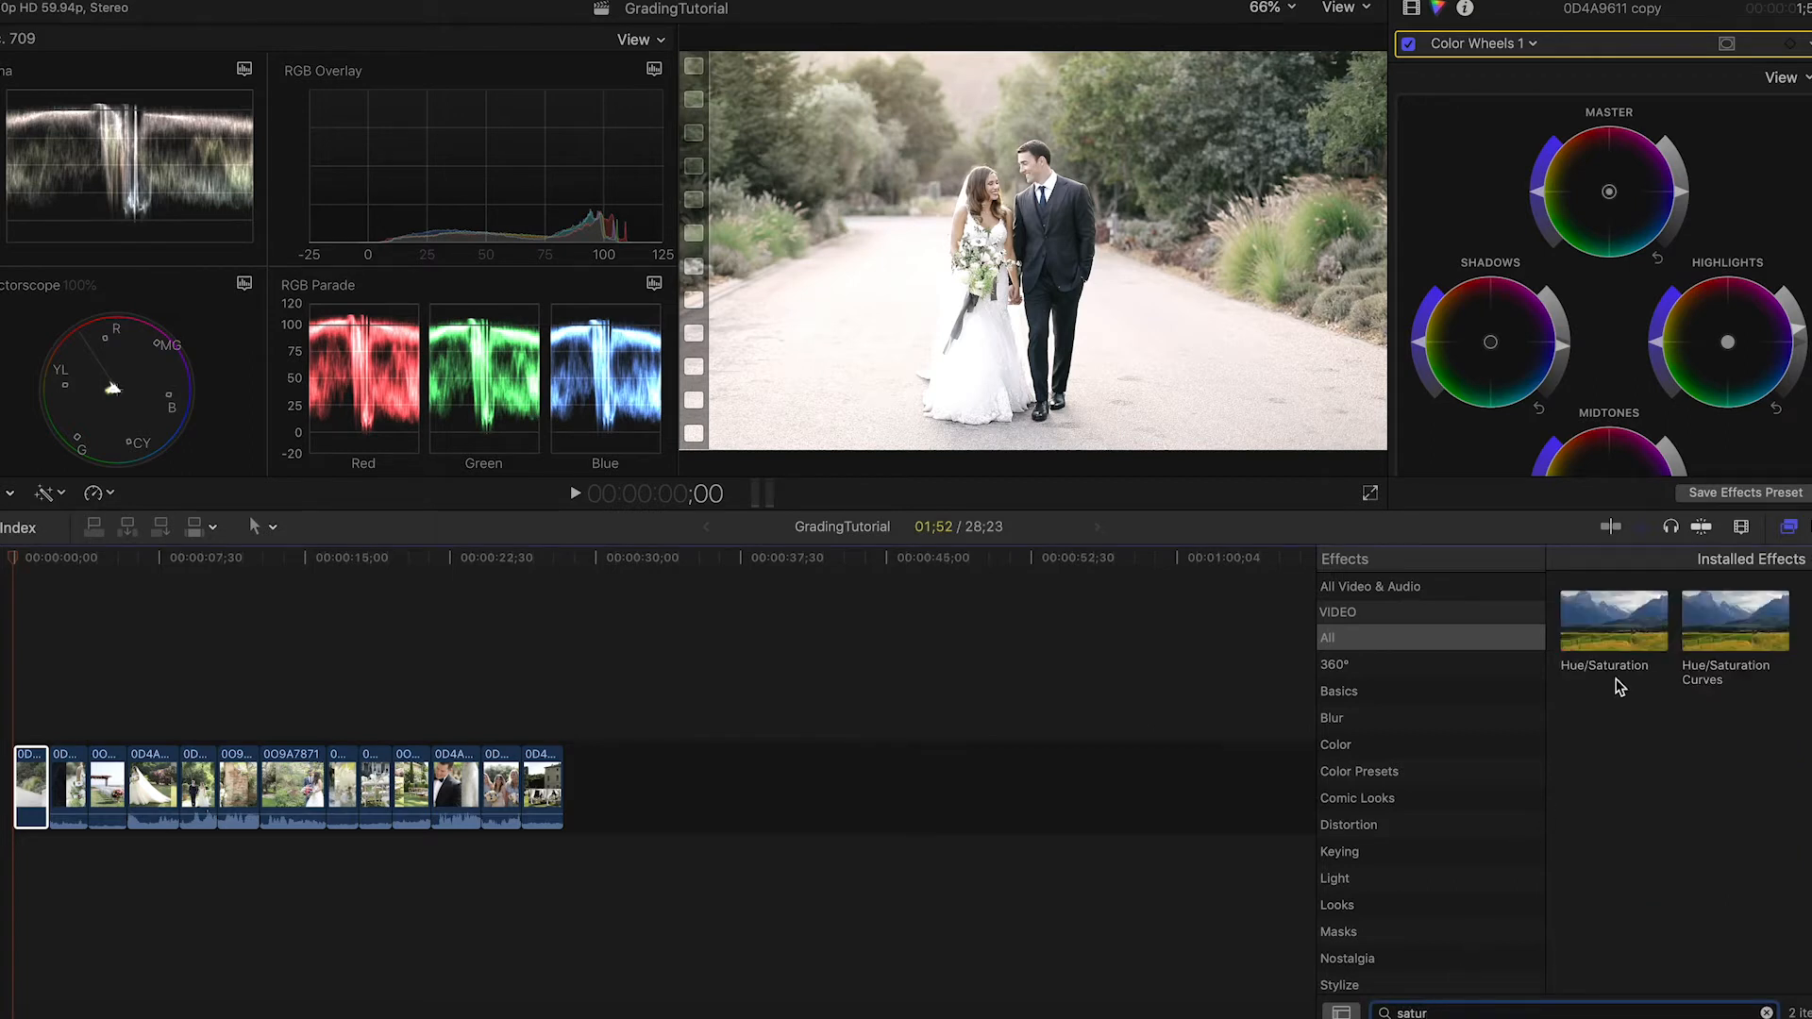
left_click(1610, 628)
left_click_drag(1415, 712, 26, 791)
left_click_drag(1581, 217, 1553, 223)
mouse_move(1460, 142)
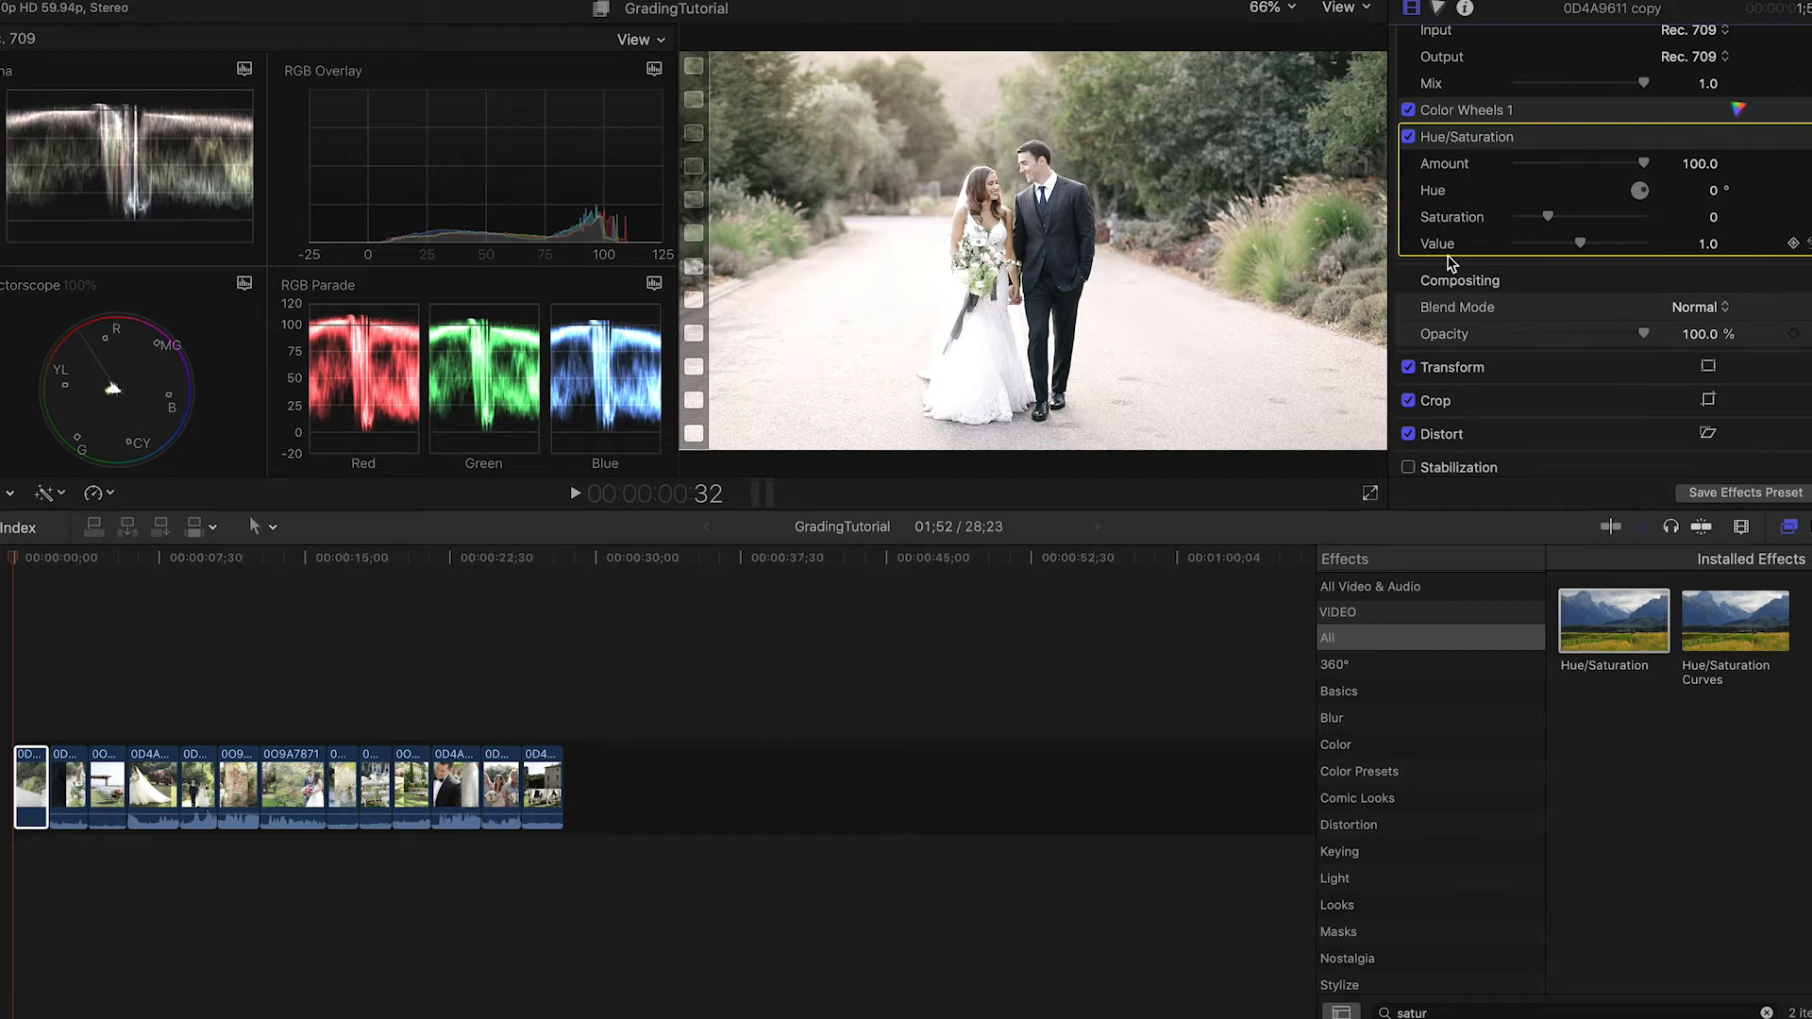
left_click_drag(1548, 217, 1557, 213)
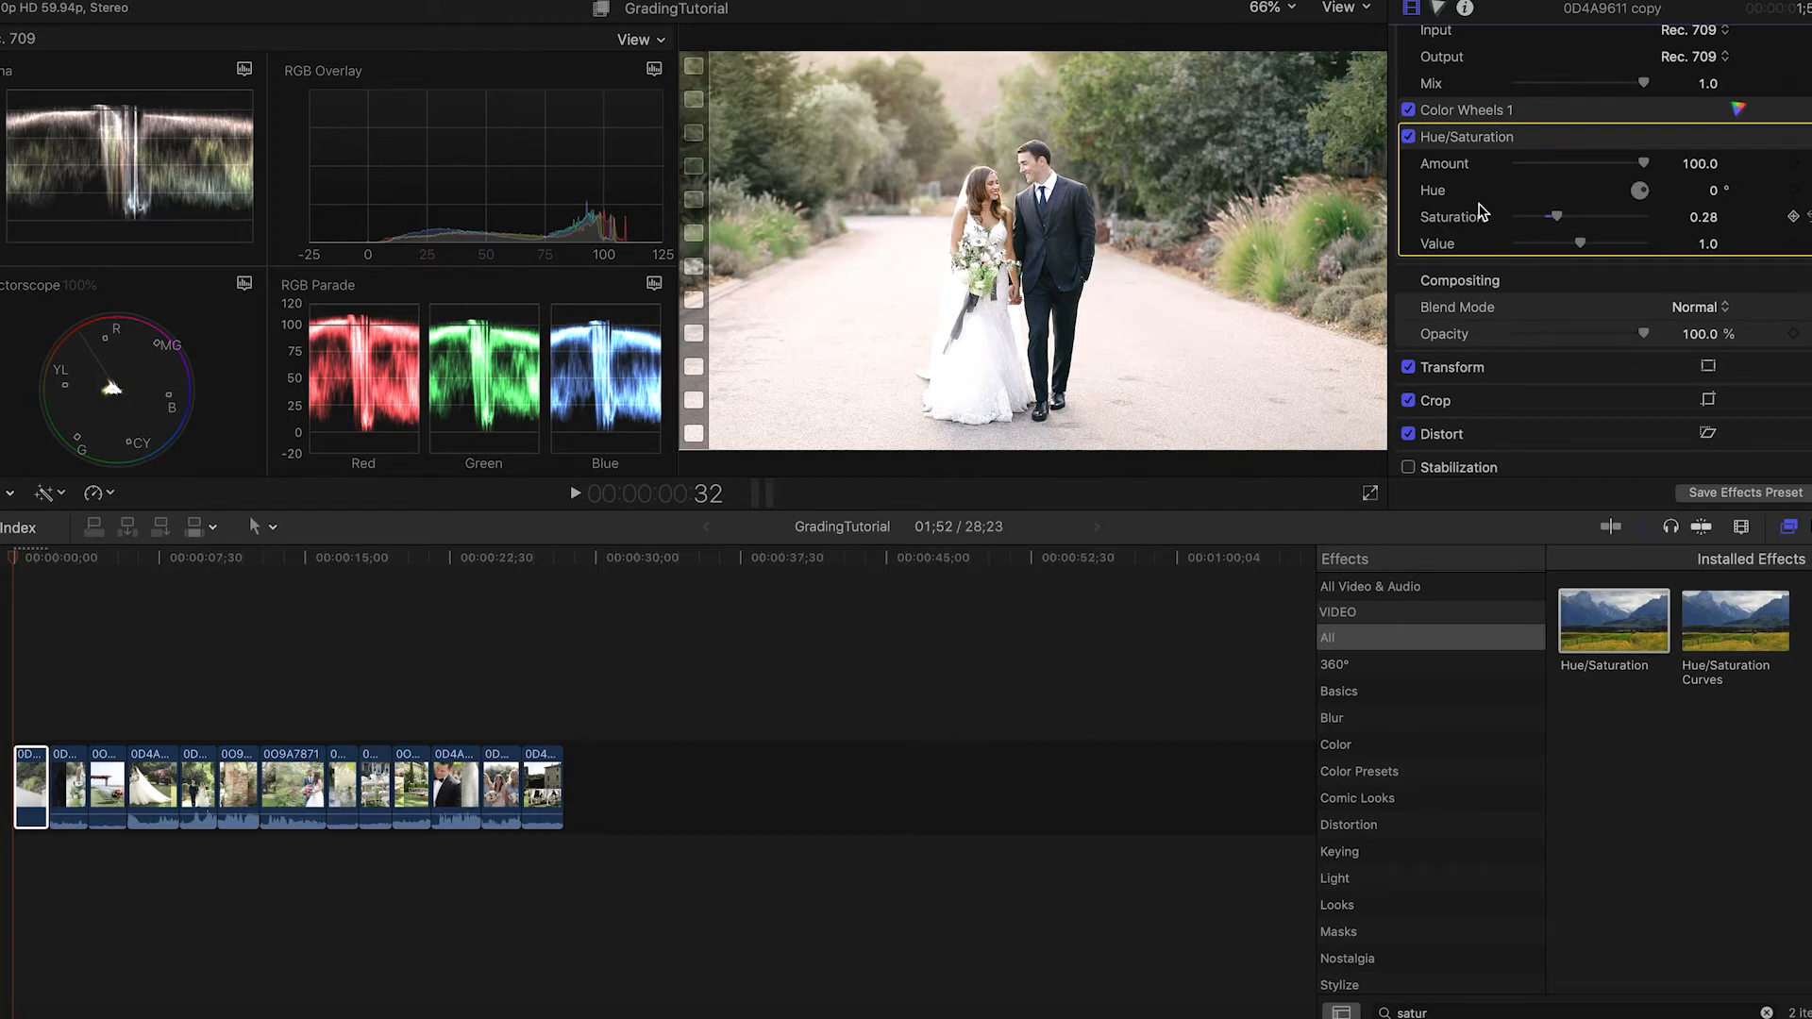
Step: Turn all effects of the first clip off and on to compare the ungraded and graded image
scroll(1480, 211, "up", 3)
left_click(1409, 45)
left_click(1409, 46)
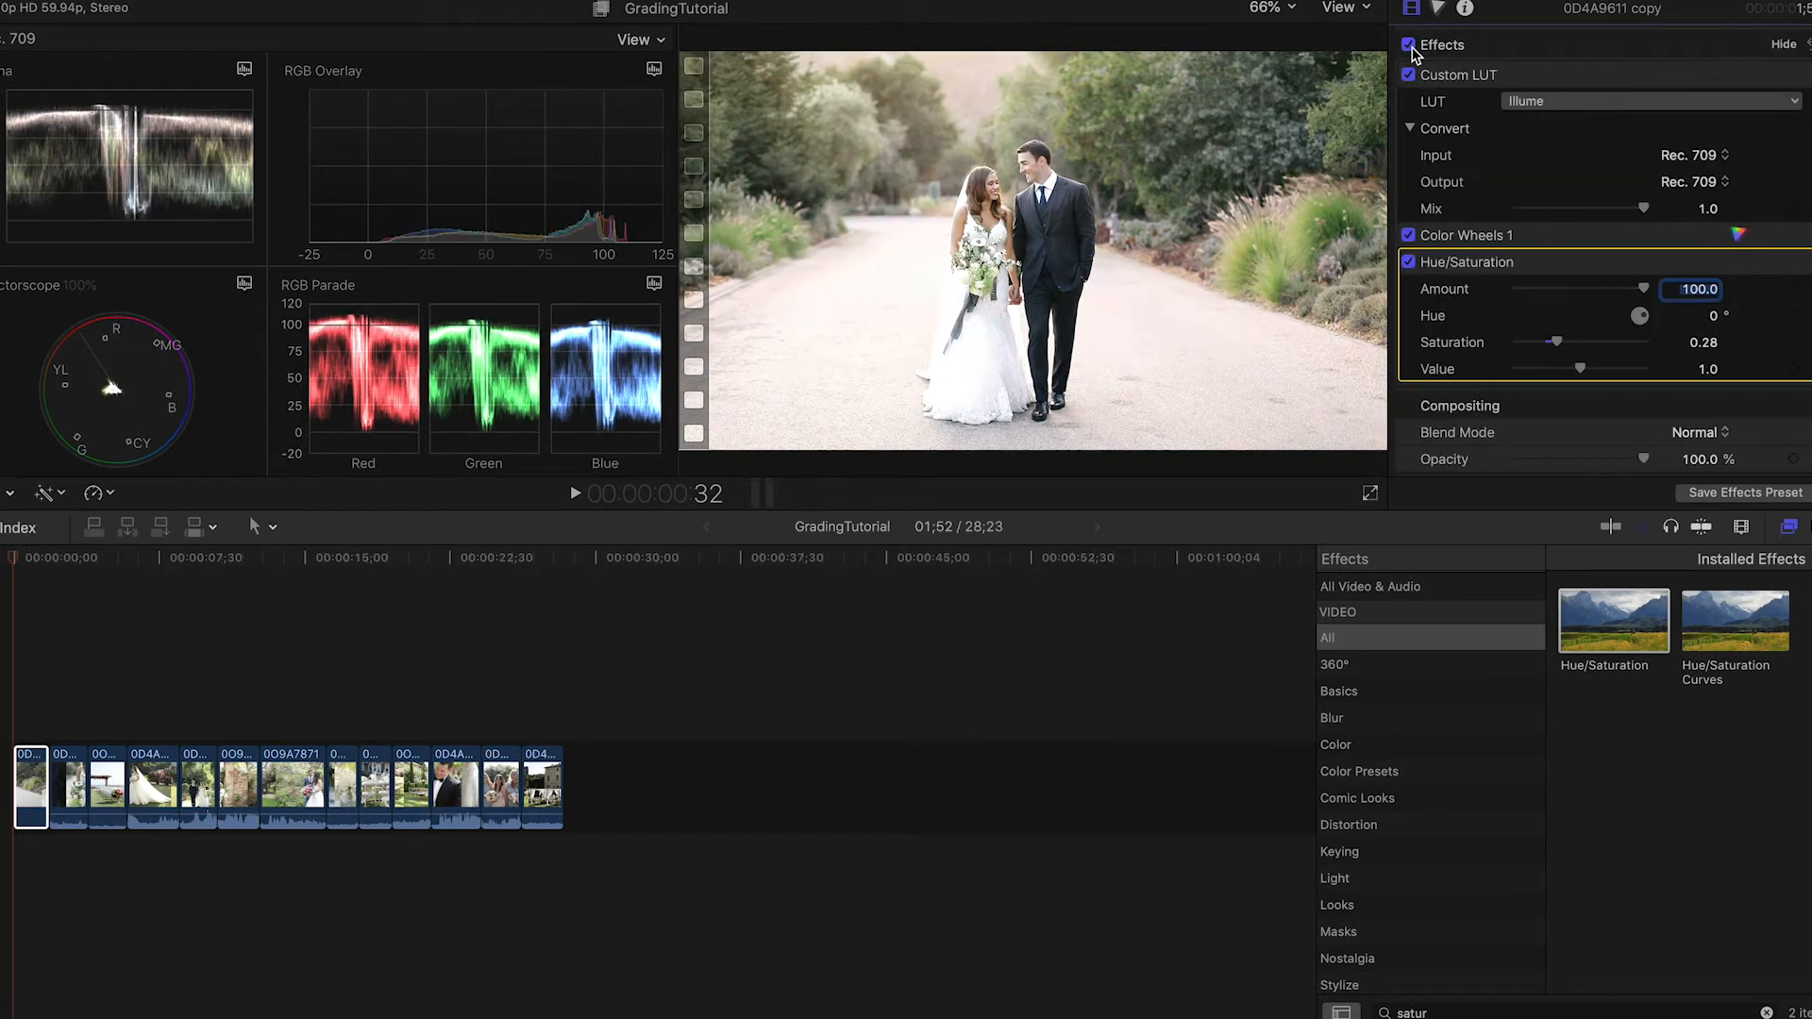
left_click(1409, 45)
left_click(1410, 46)
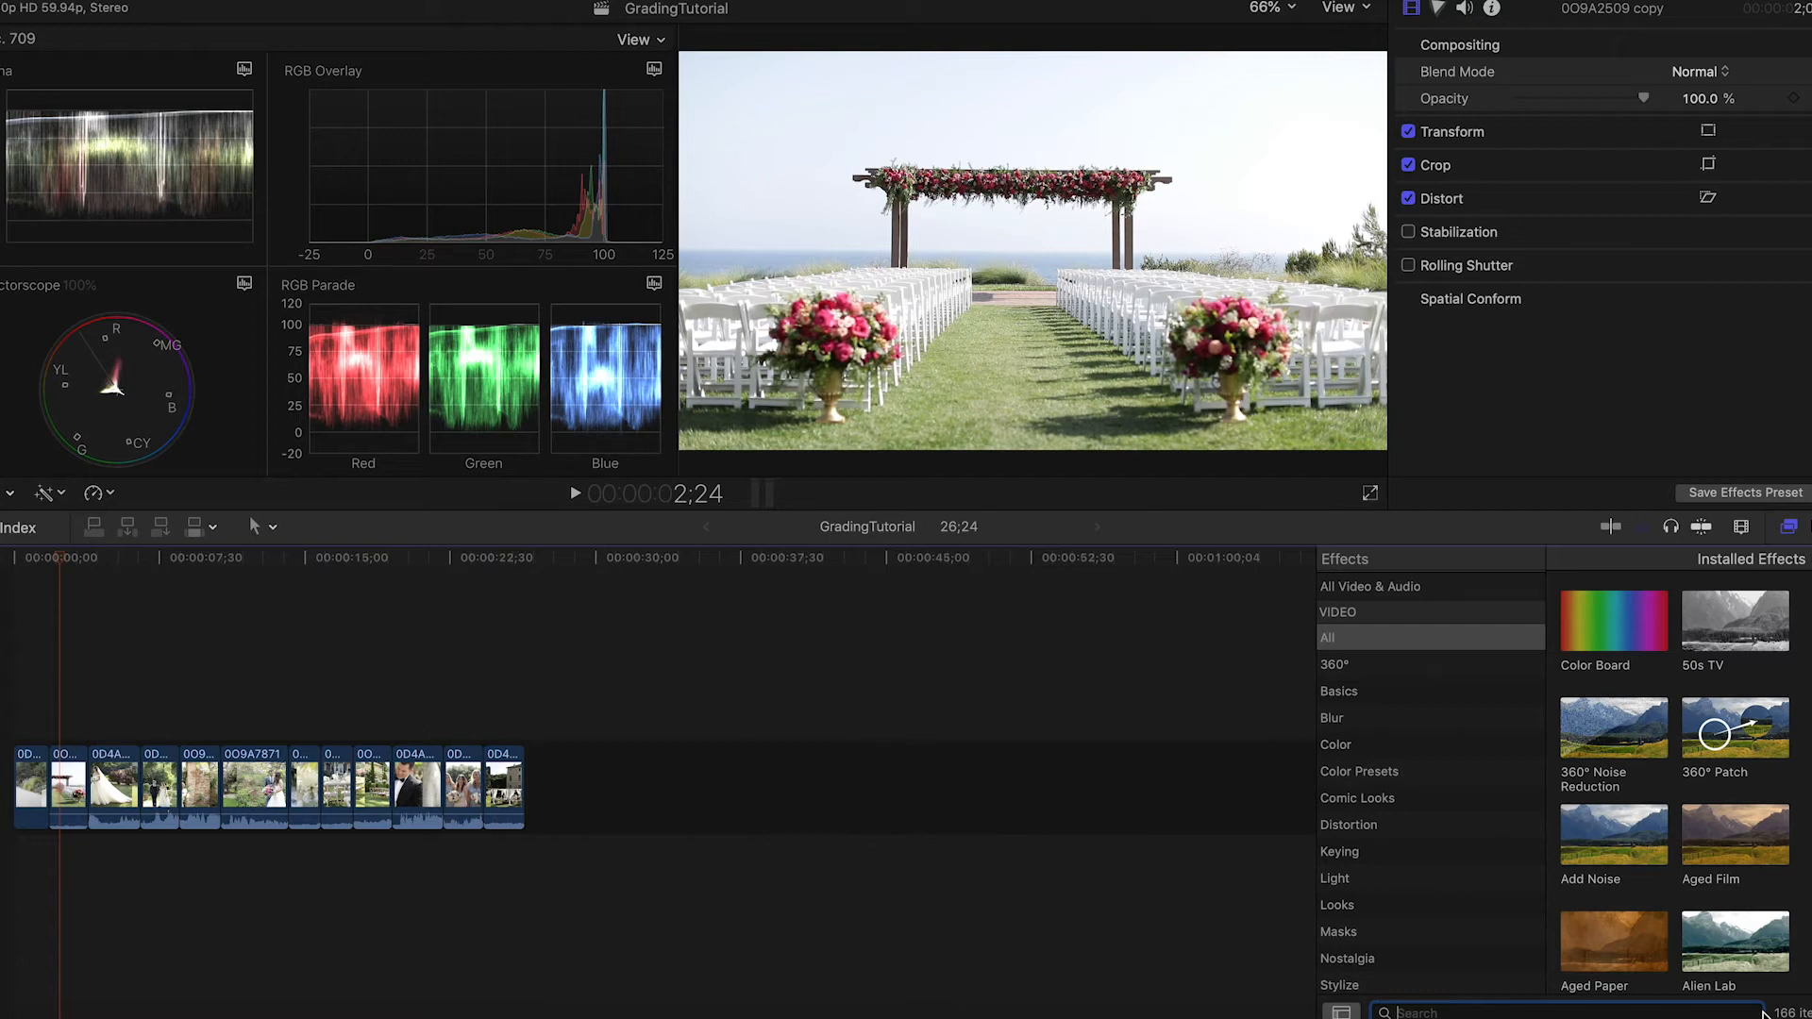
Step: Add the Custom LUT effect to the ceremony aisle clip, try Illume_Soften, and settle on the Illume LUT
type("custom lu")
left_click_drag(1609, 611, 77, 784)
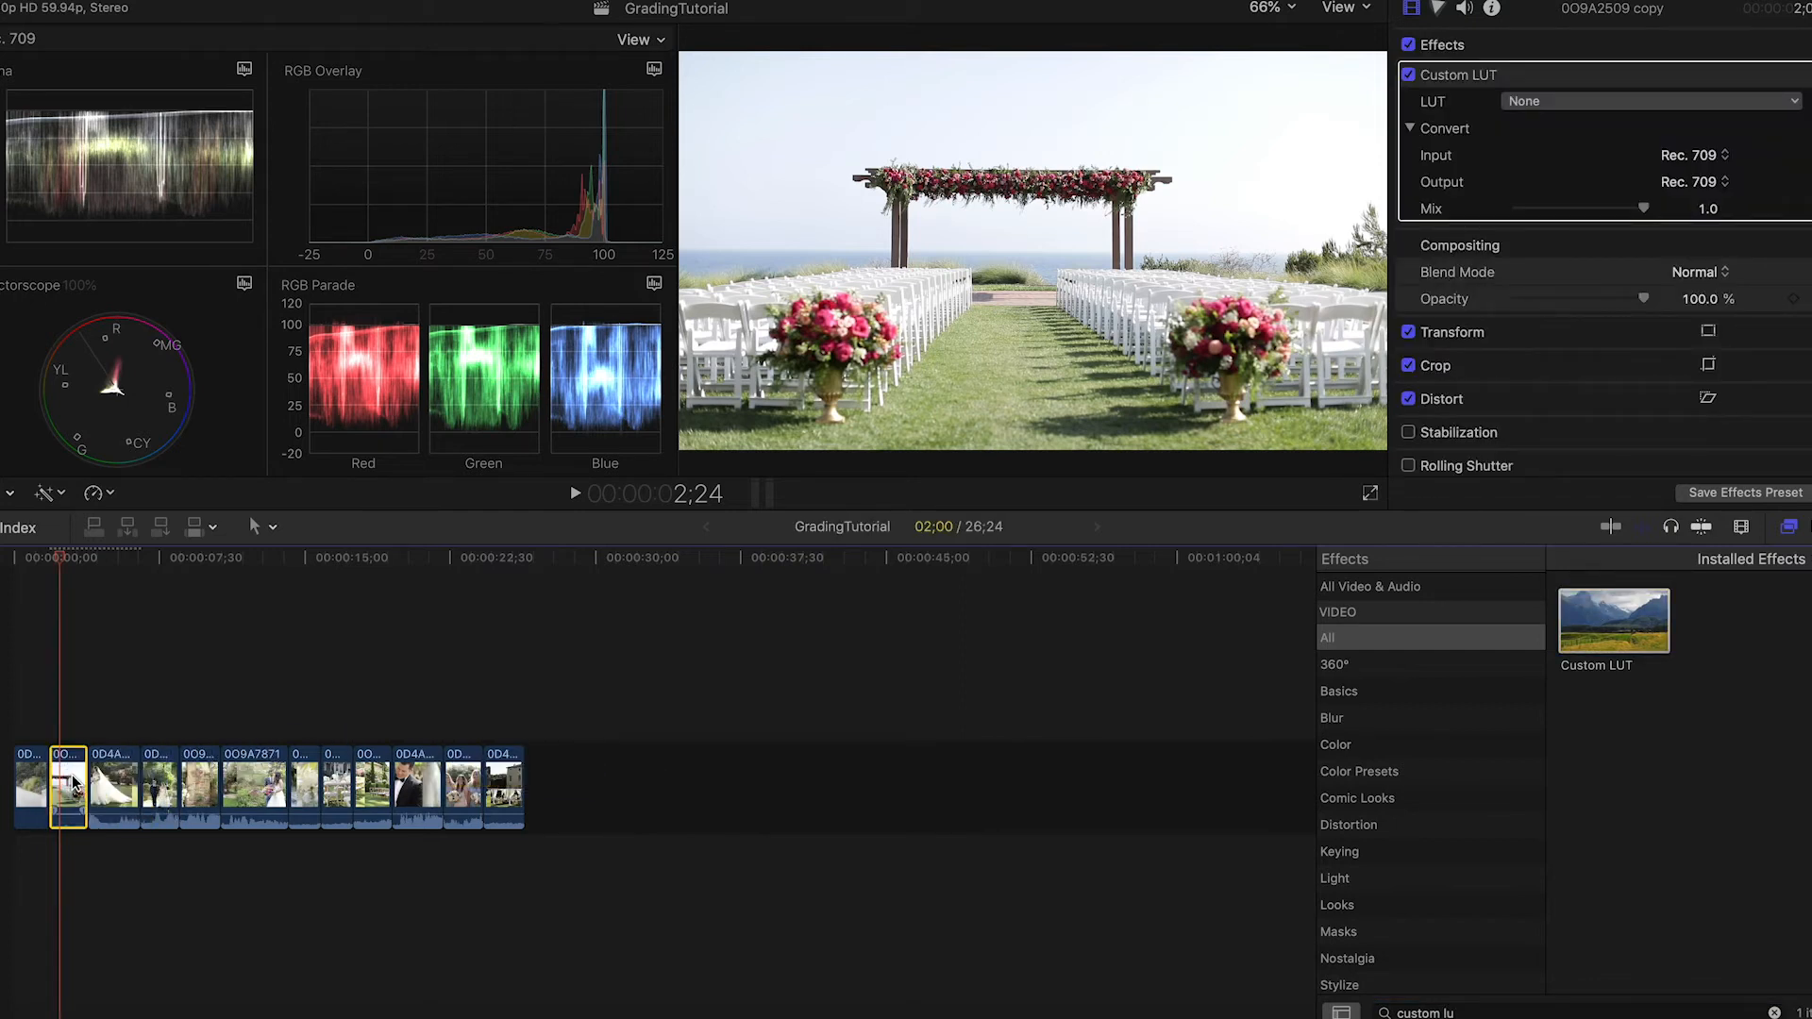
left_click(1524, 102)
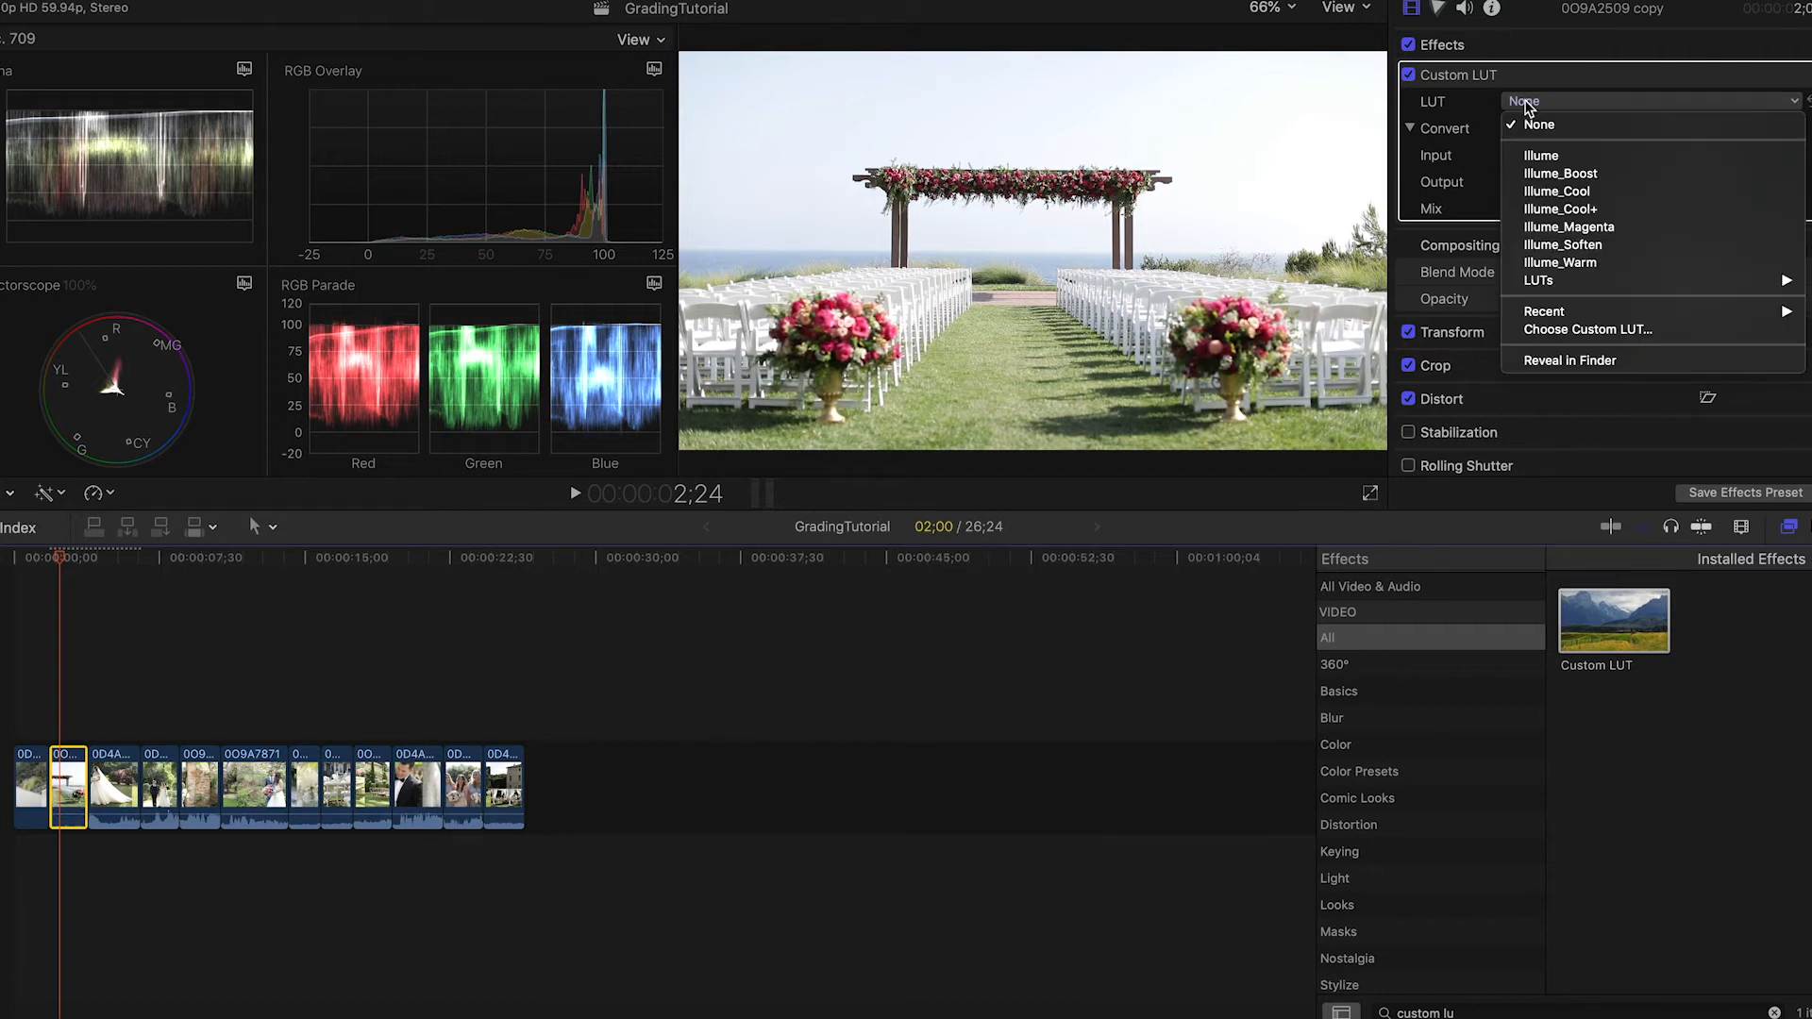
left_click(1541, 243)
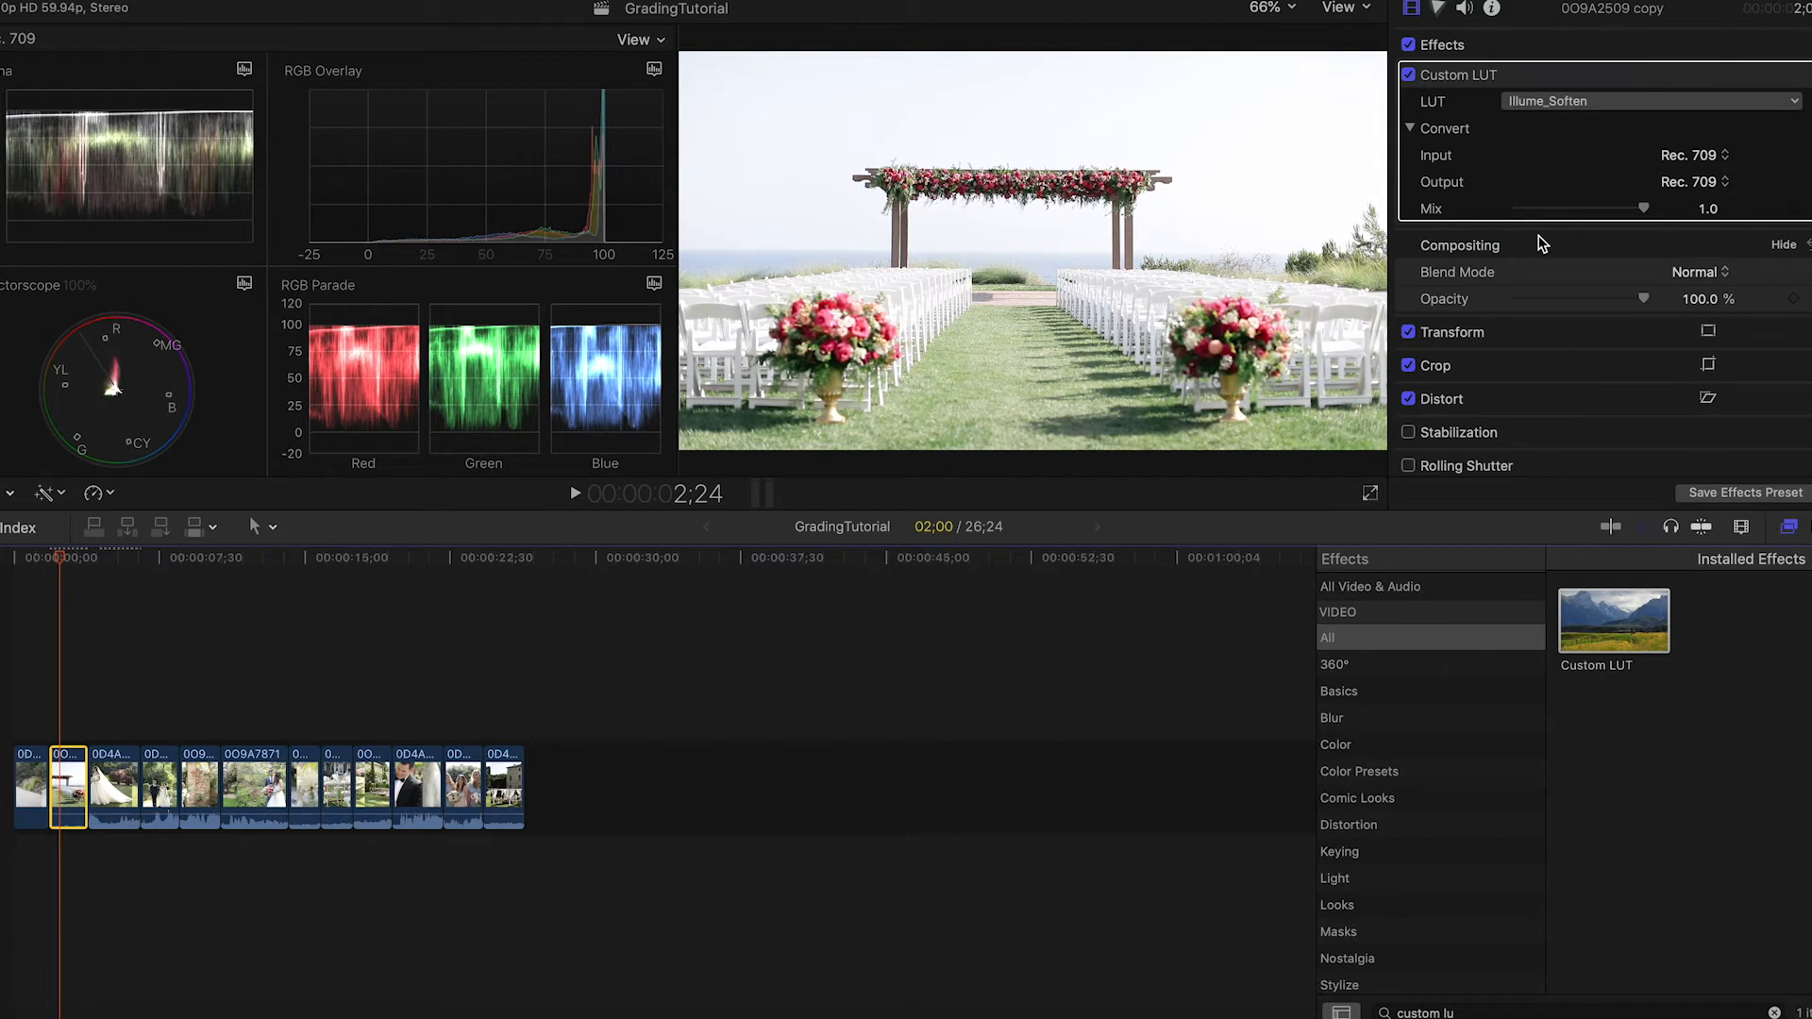
left_click(1584, 104)
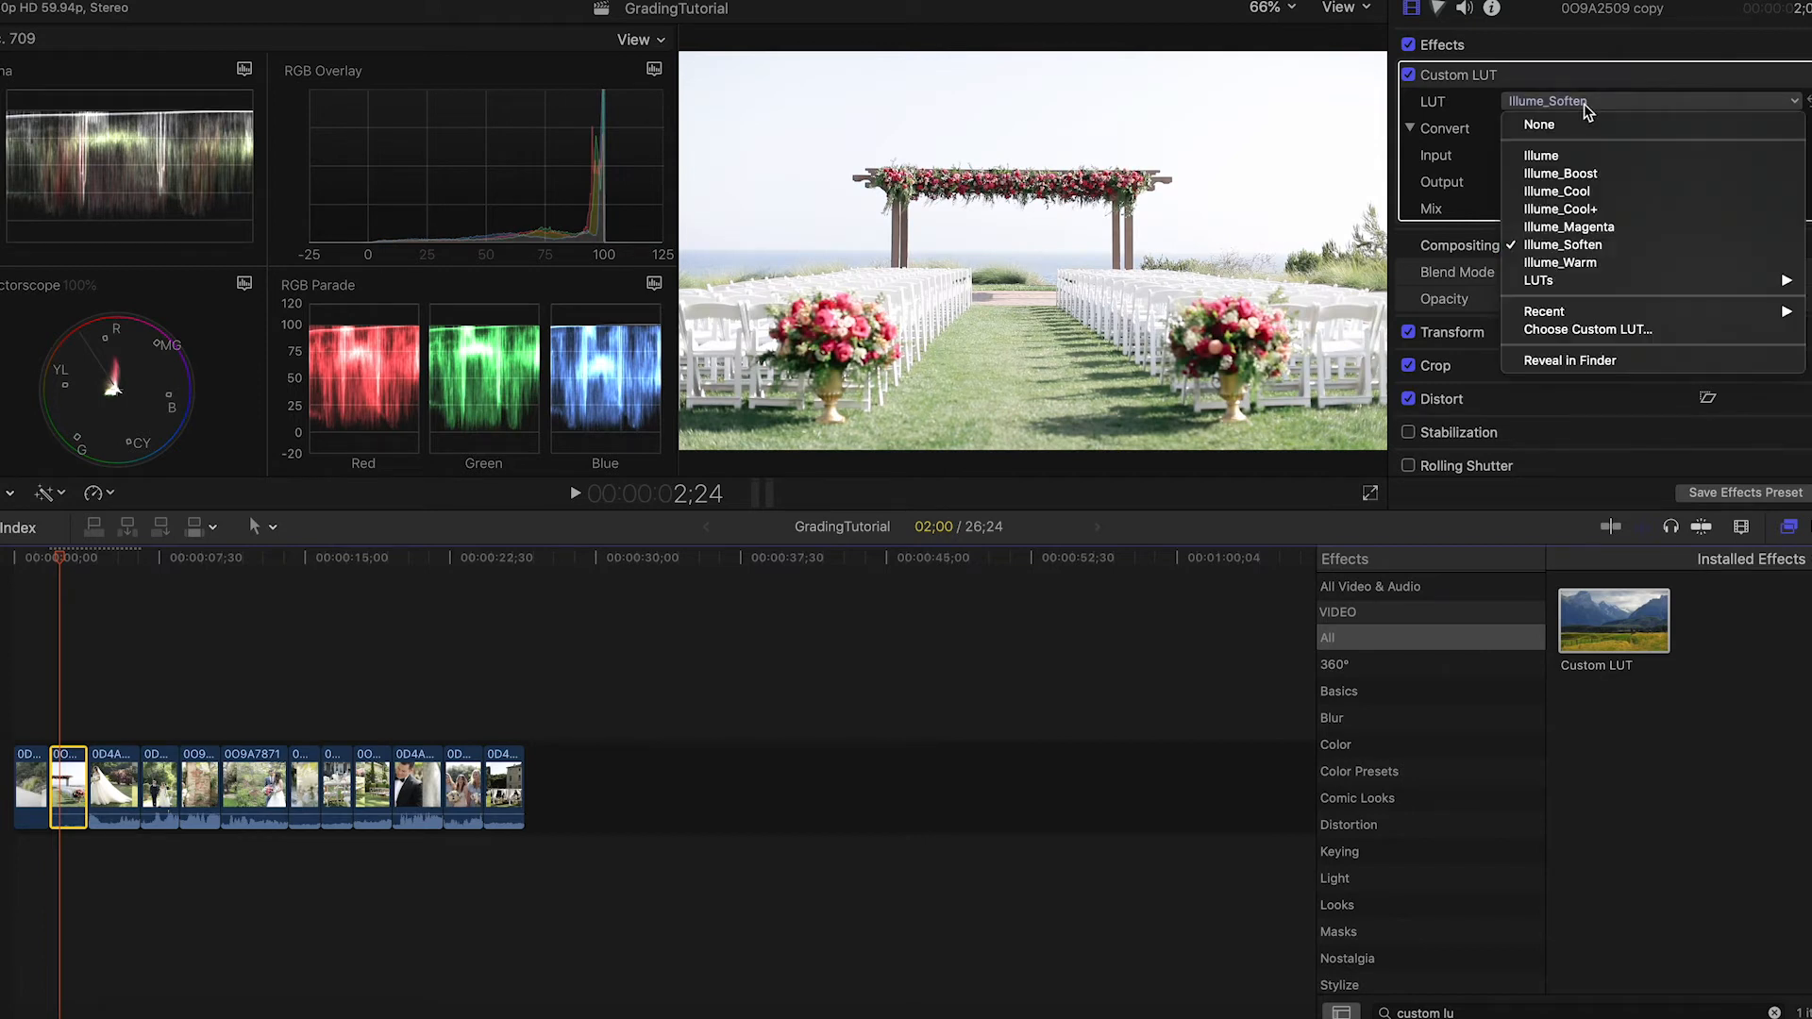
left_click(1548, 156)
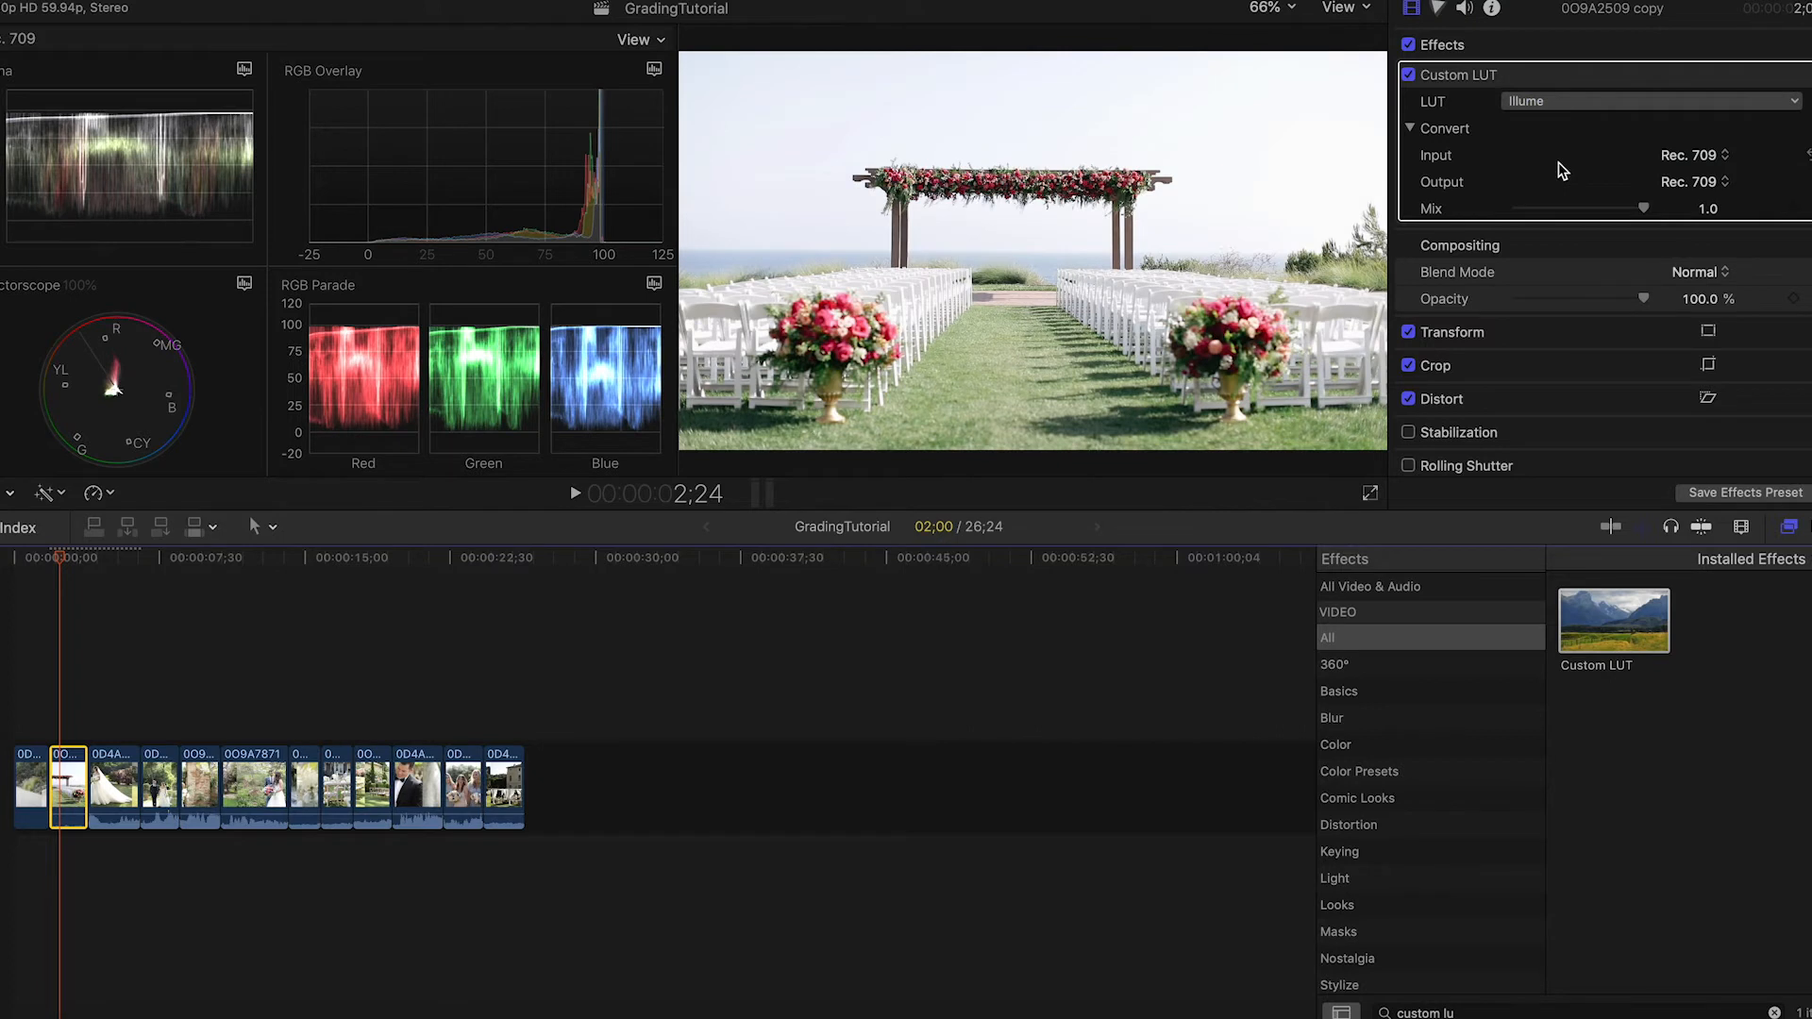
Step: Add the Color Wheels effect to the ceremony aisle clip and raise the Highlights brightness slightly
left_click(1470, 1012)
type("color whee")
left_click_drag(1590, 637, 54, 807)
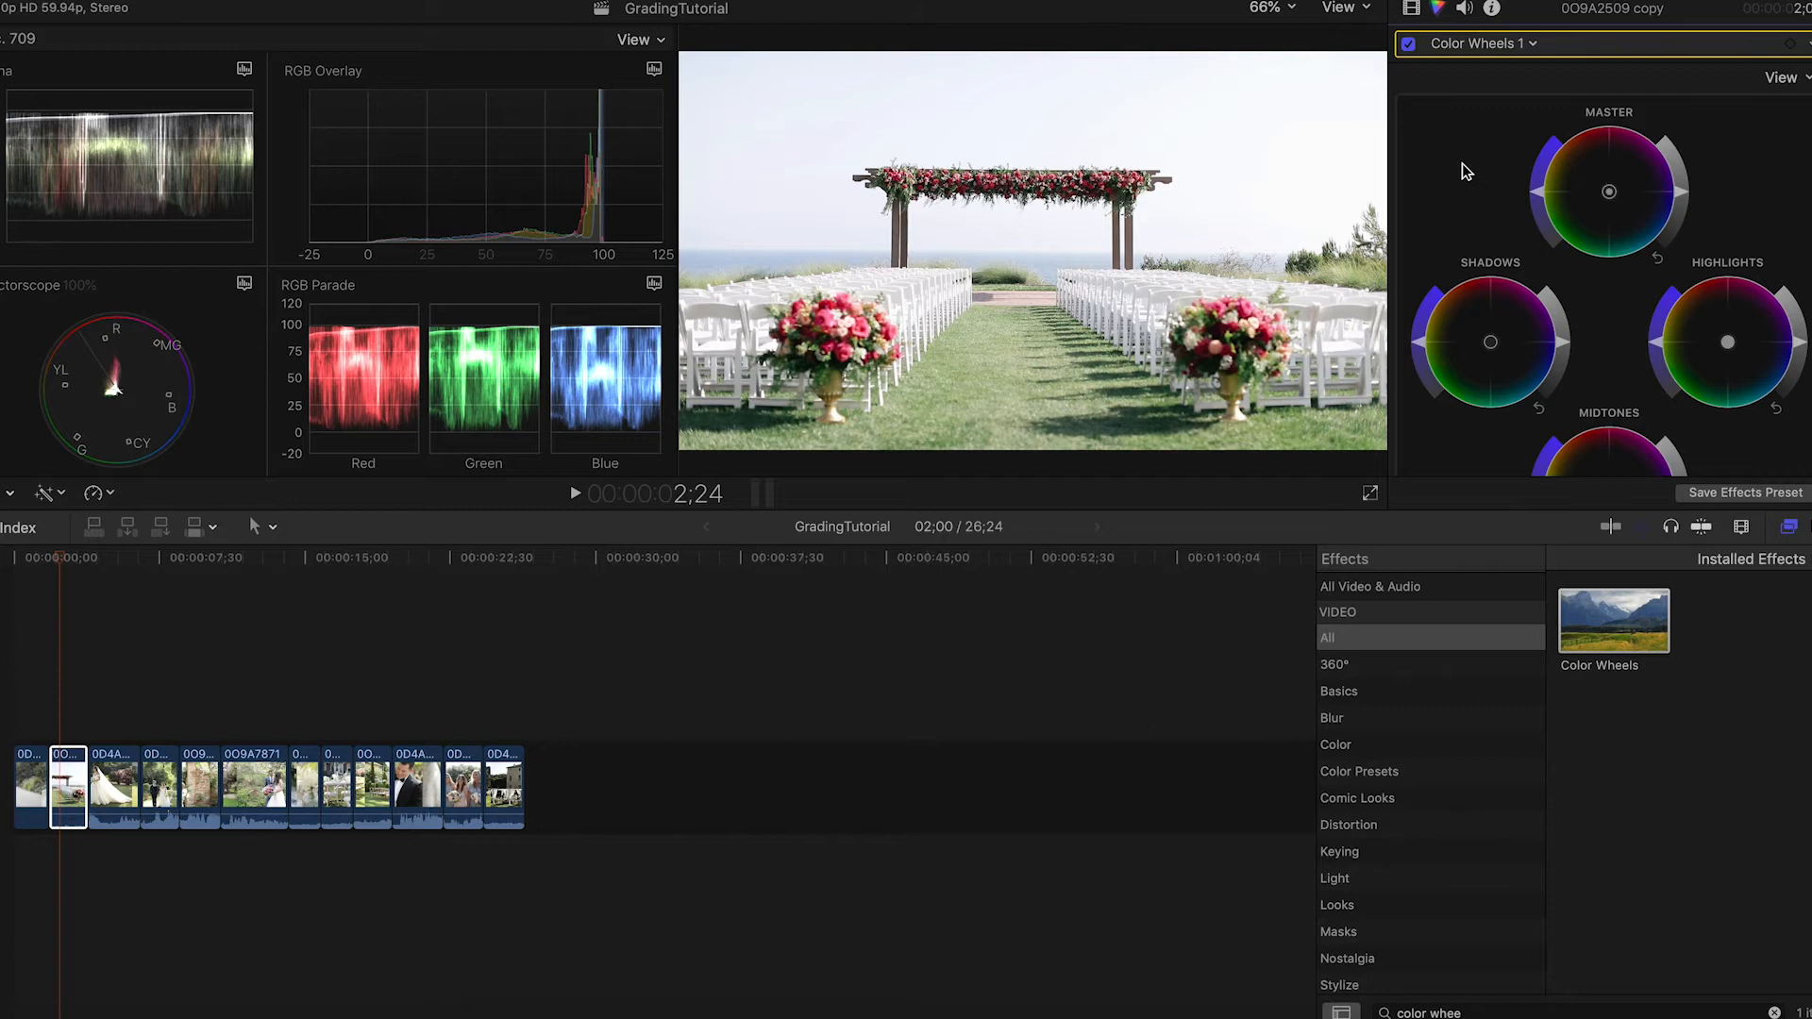
scroll(1463, 162, "down", 2)
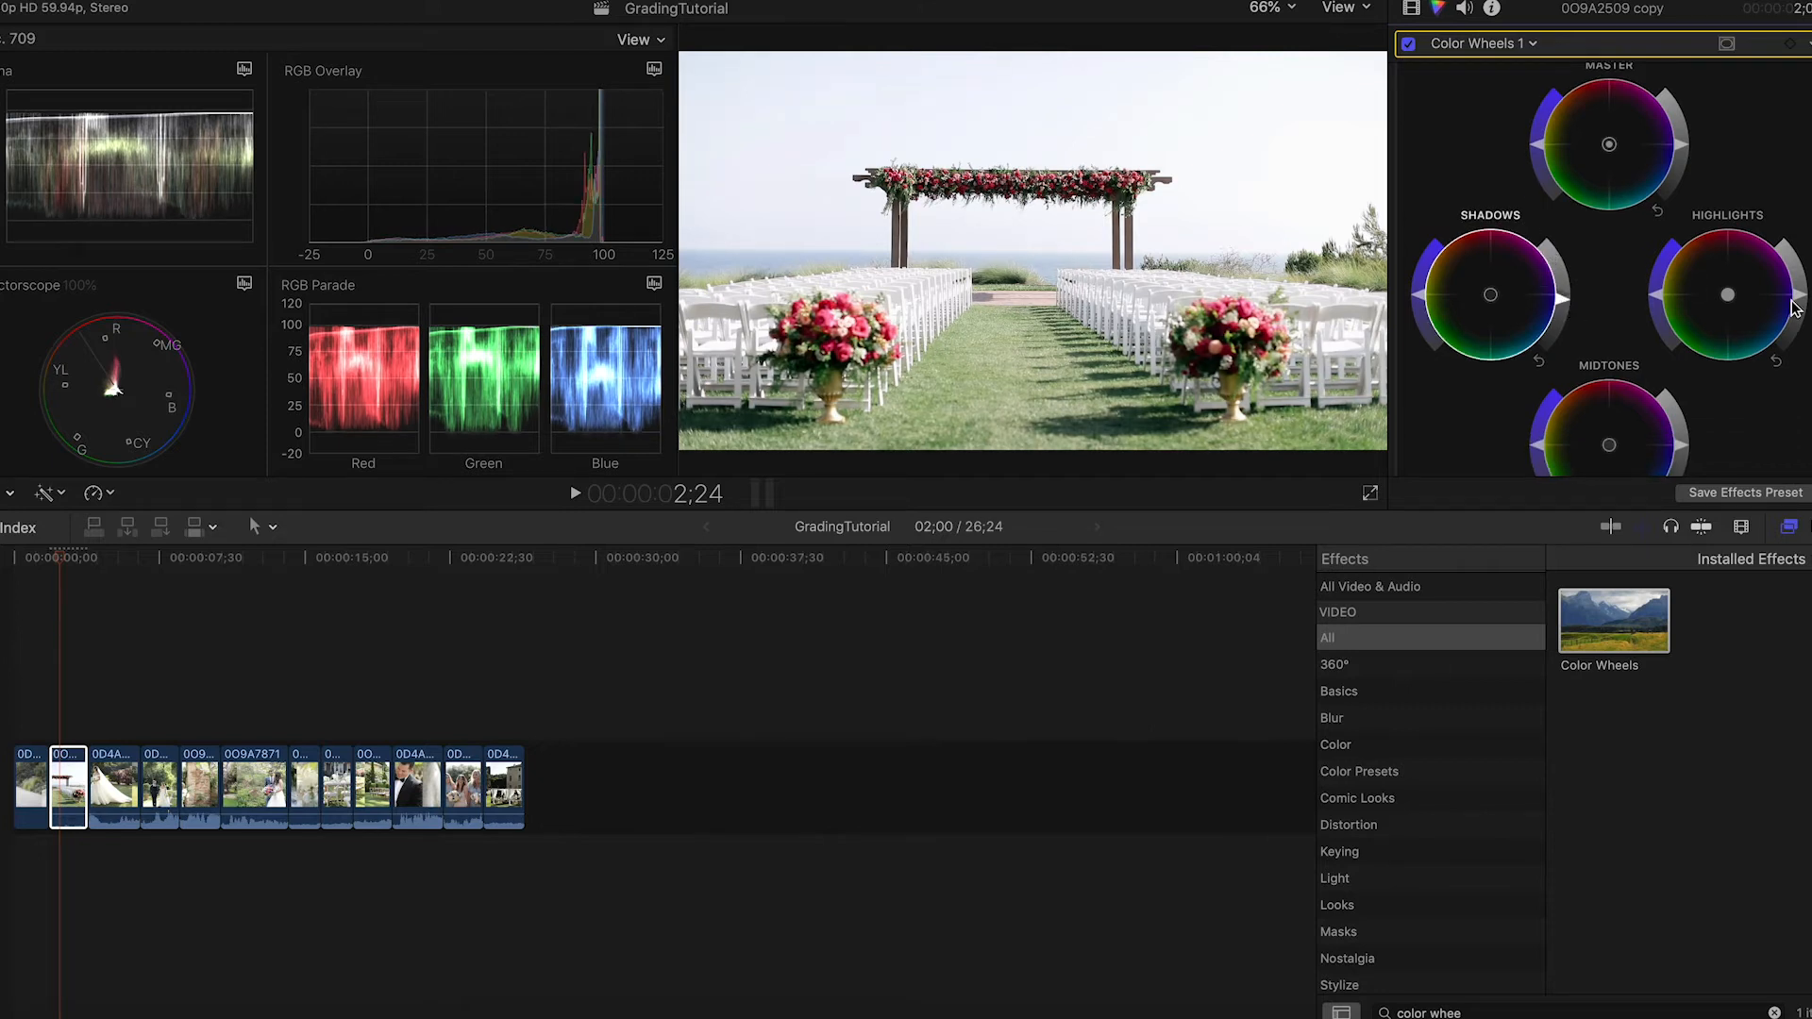
left_click_drag(1801, 299, 1801, 297)
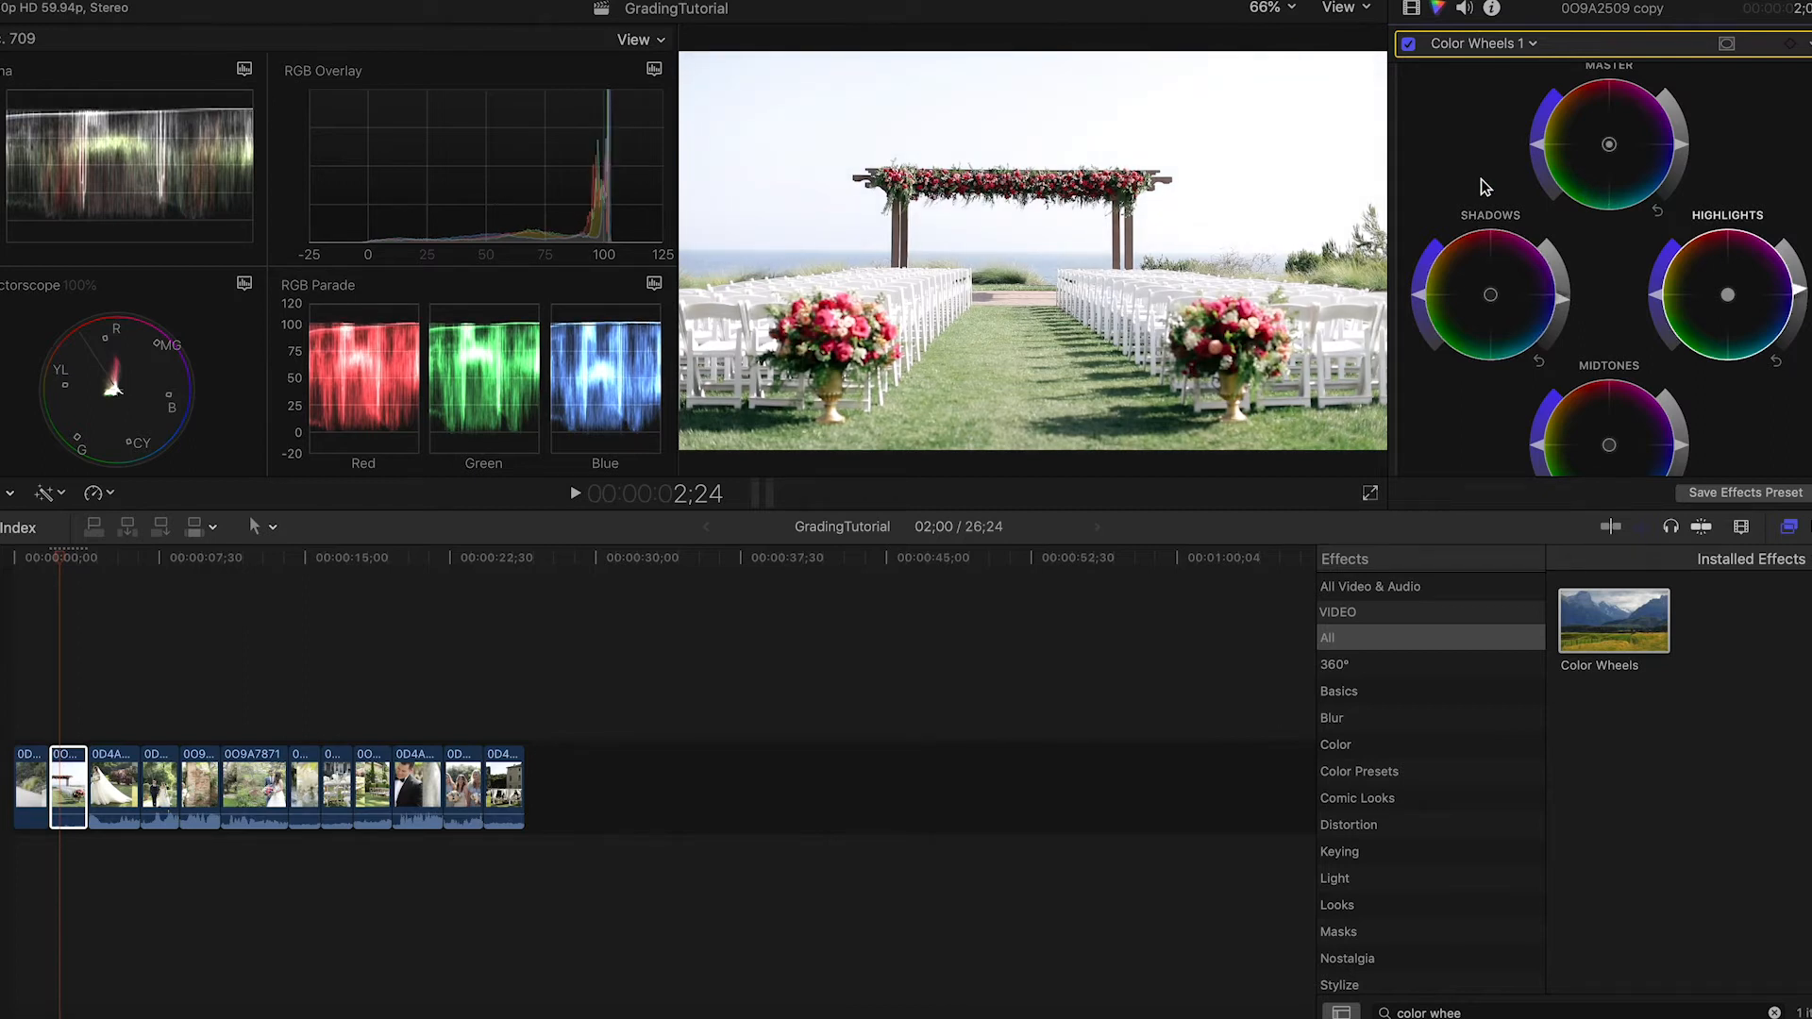
Step: Set the Color Wheels temperature of the ceremony aisle clip to about 5133
scroll(1482, 182, "down", 4)
scroll(1481, 182, "down", 1)
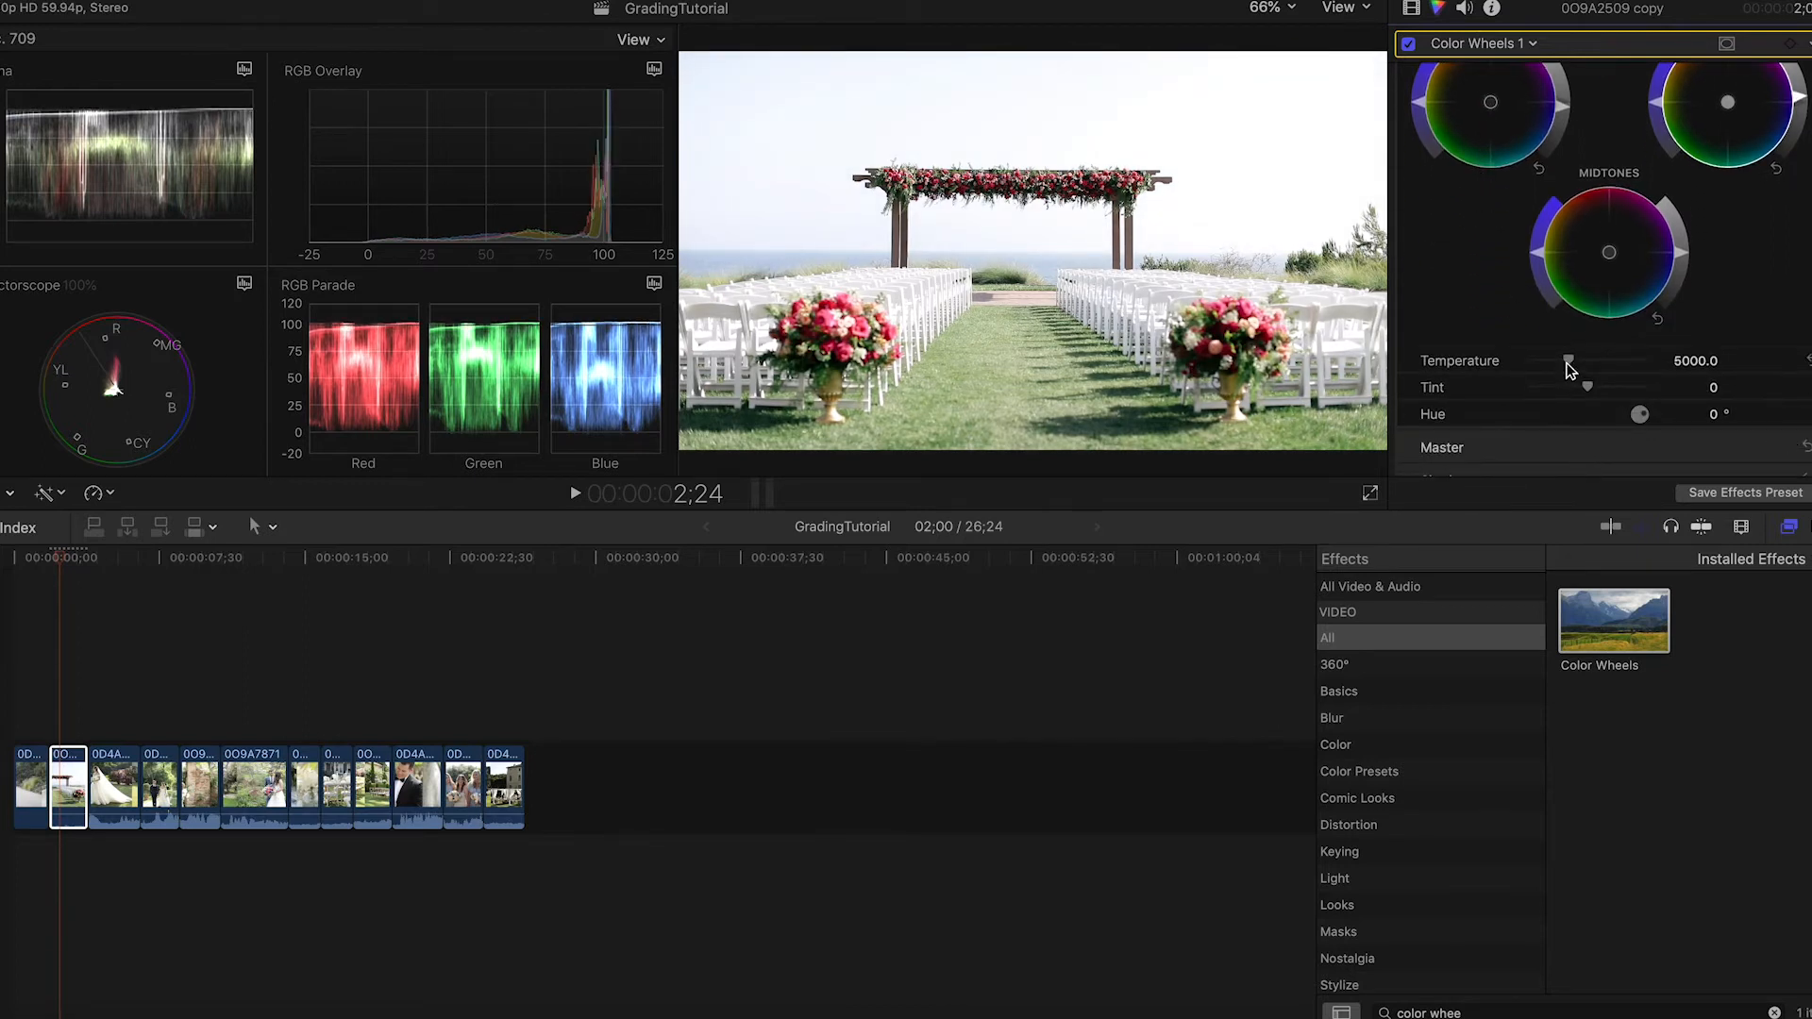
left_click_drag(1571, 361, 1572, 360)
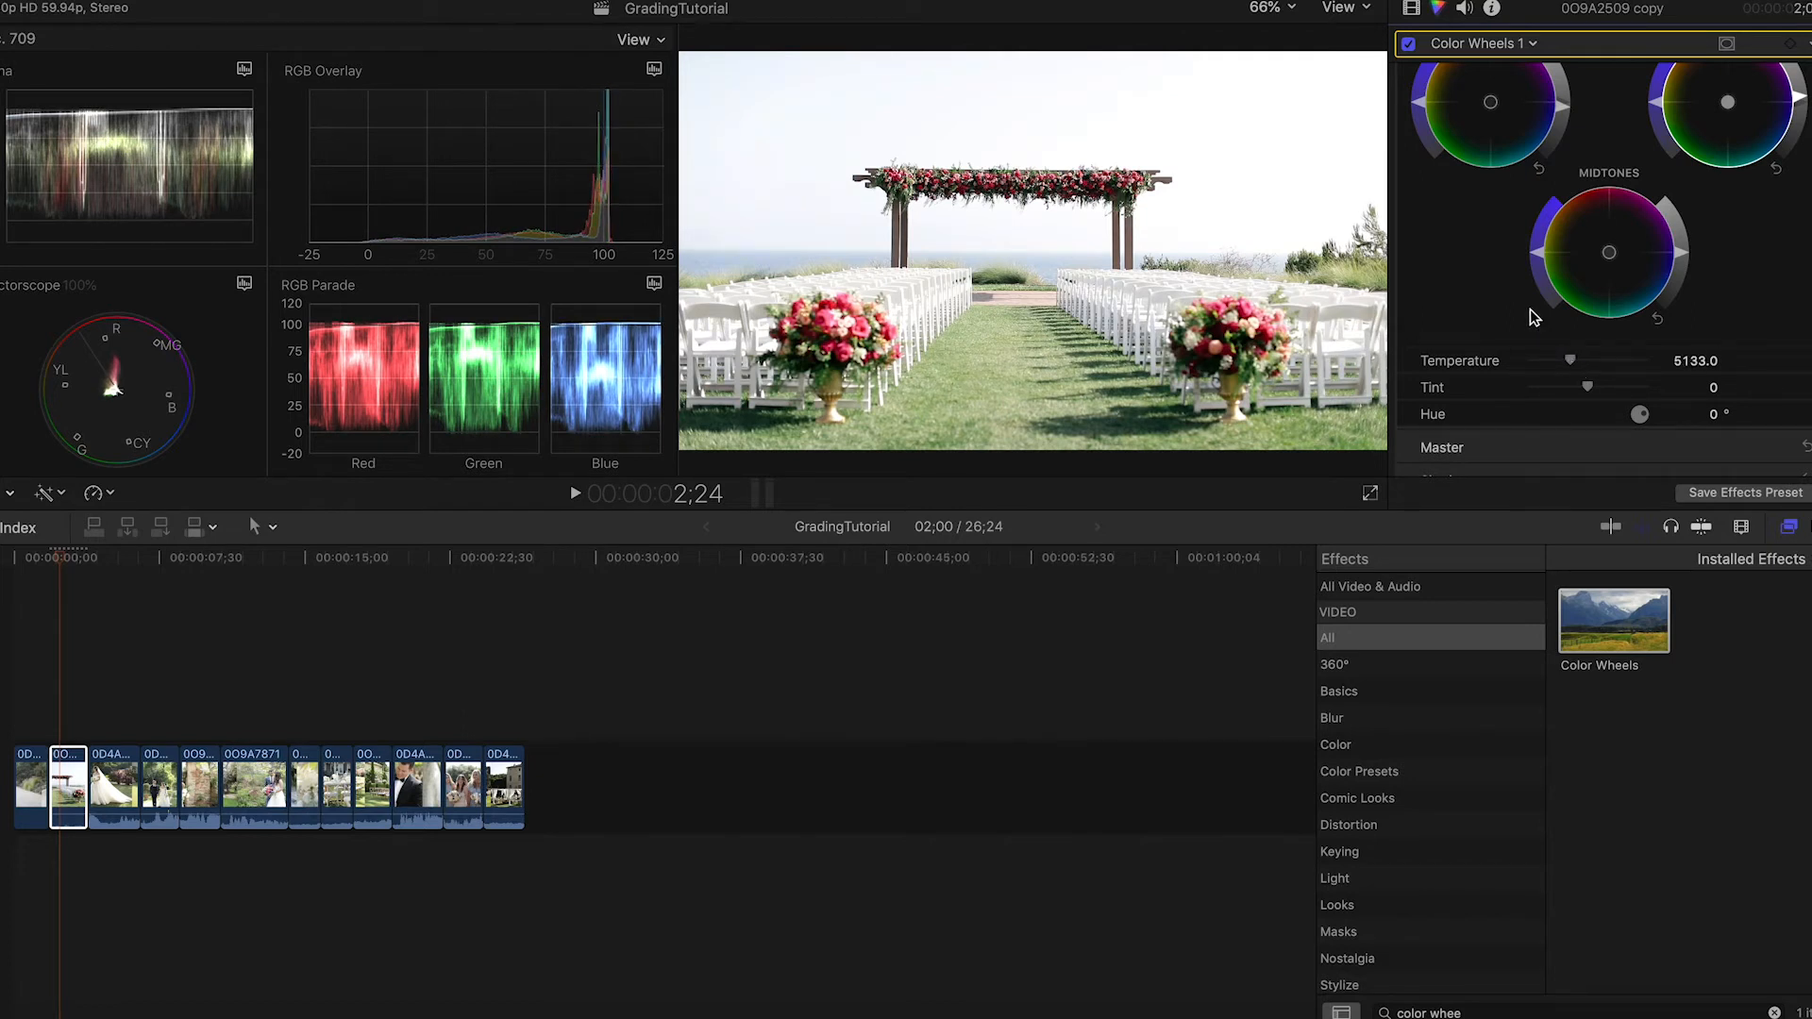
Step: Add two Hue/Saturation effects to the ceremony aisle clip and set the second one's saturation to 0.12
scroll(1531, 309, "up", 5)
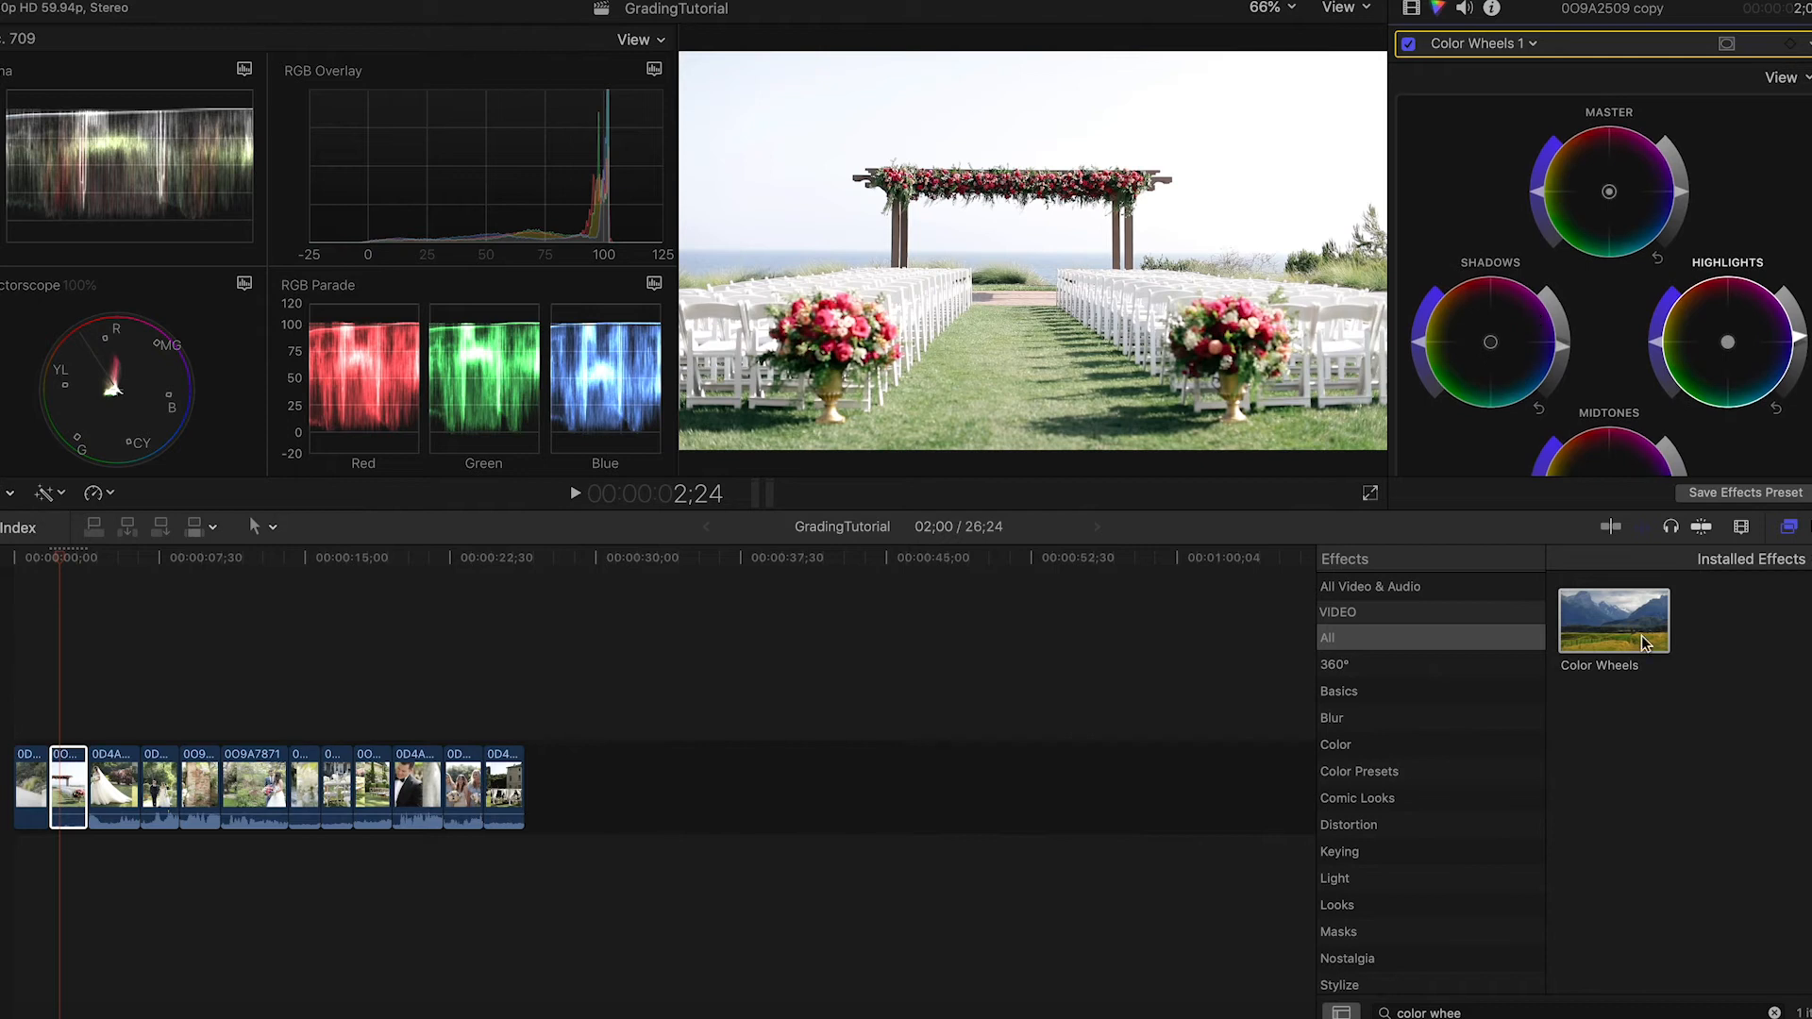
left_click(1474, 1013)
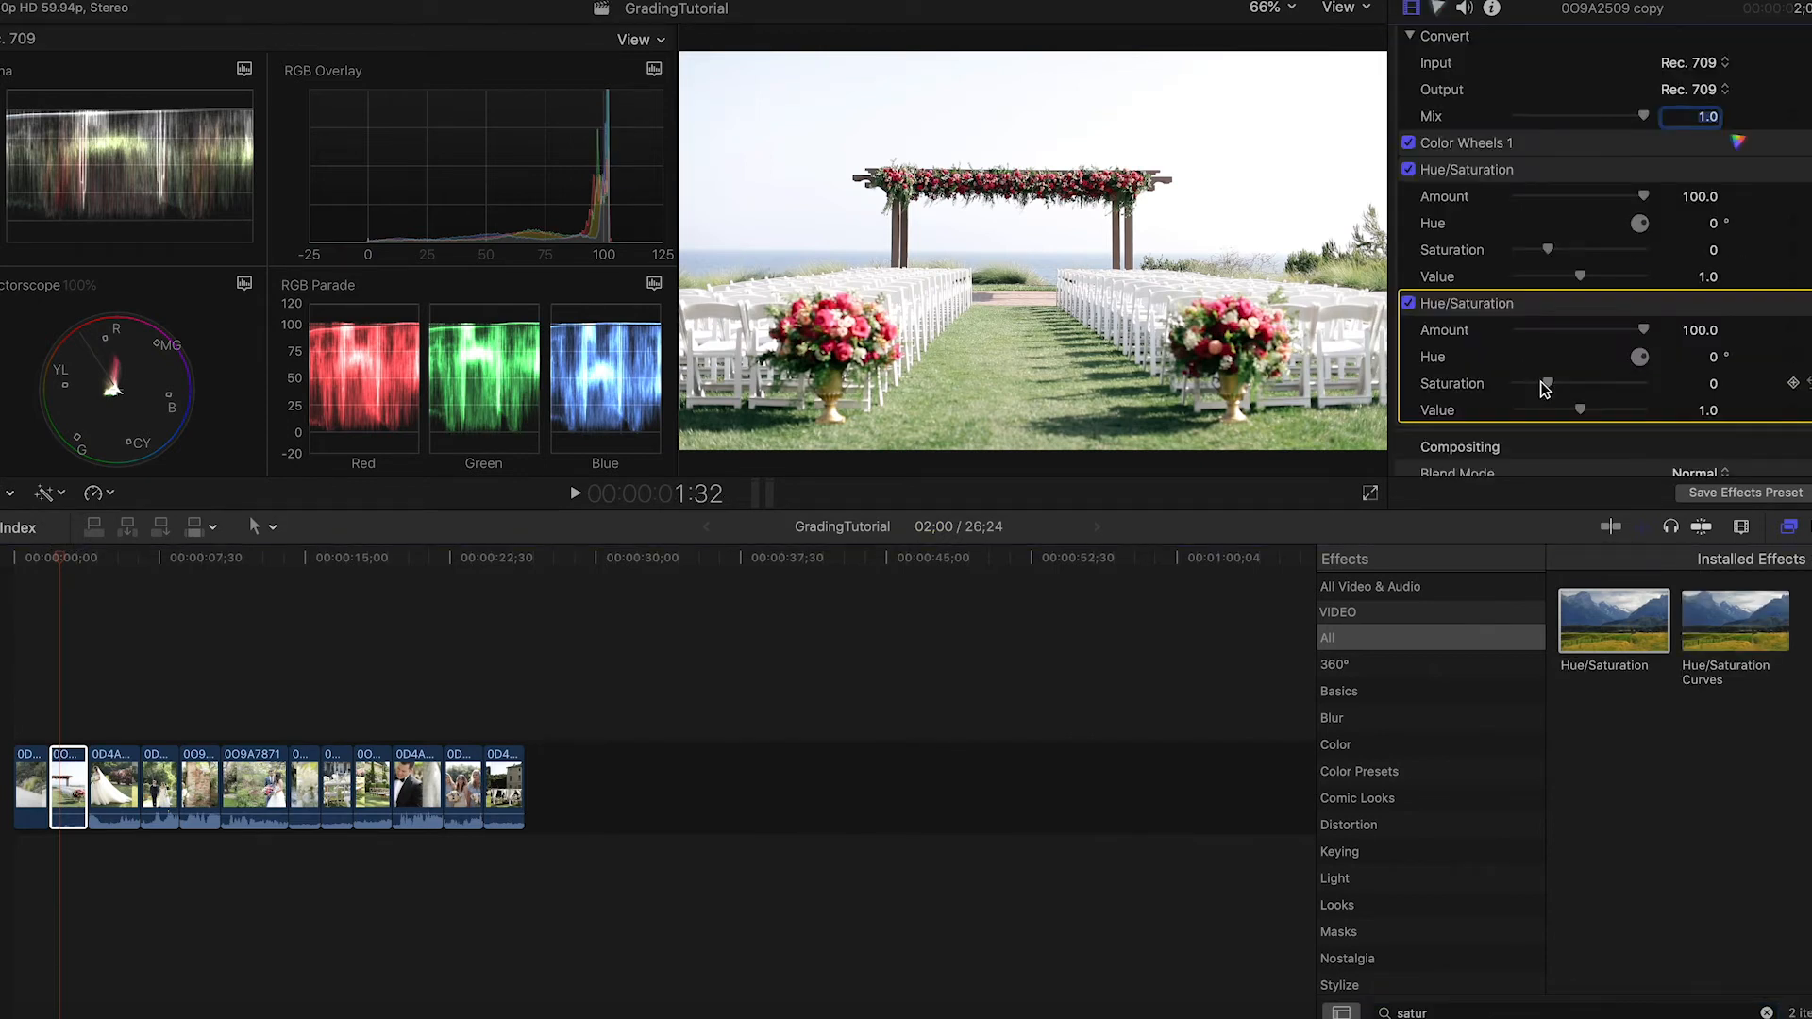
left_click_drag(1546, 382, 1548, 382)
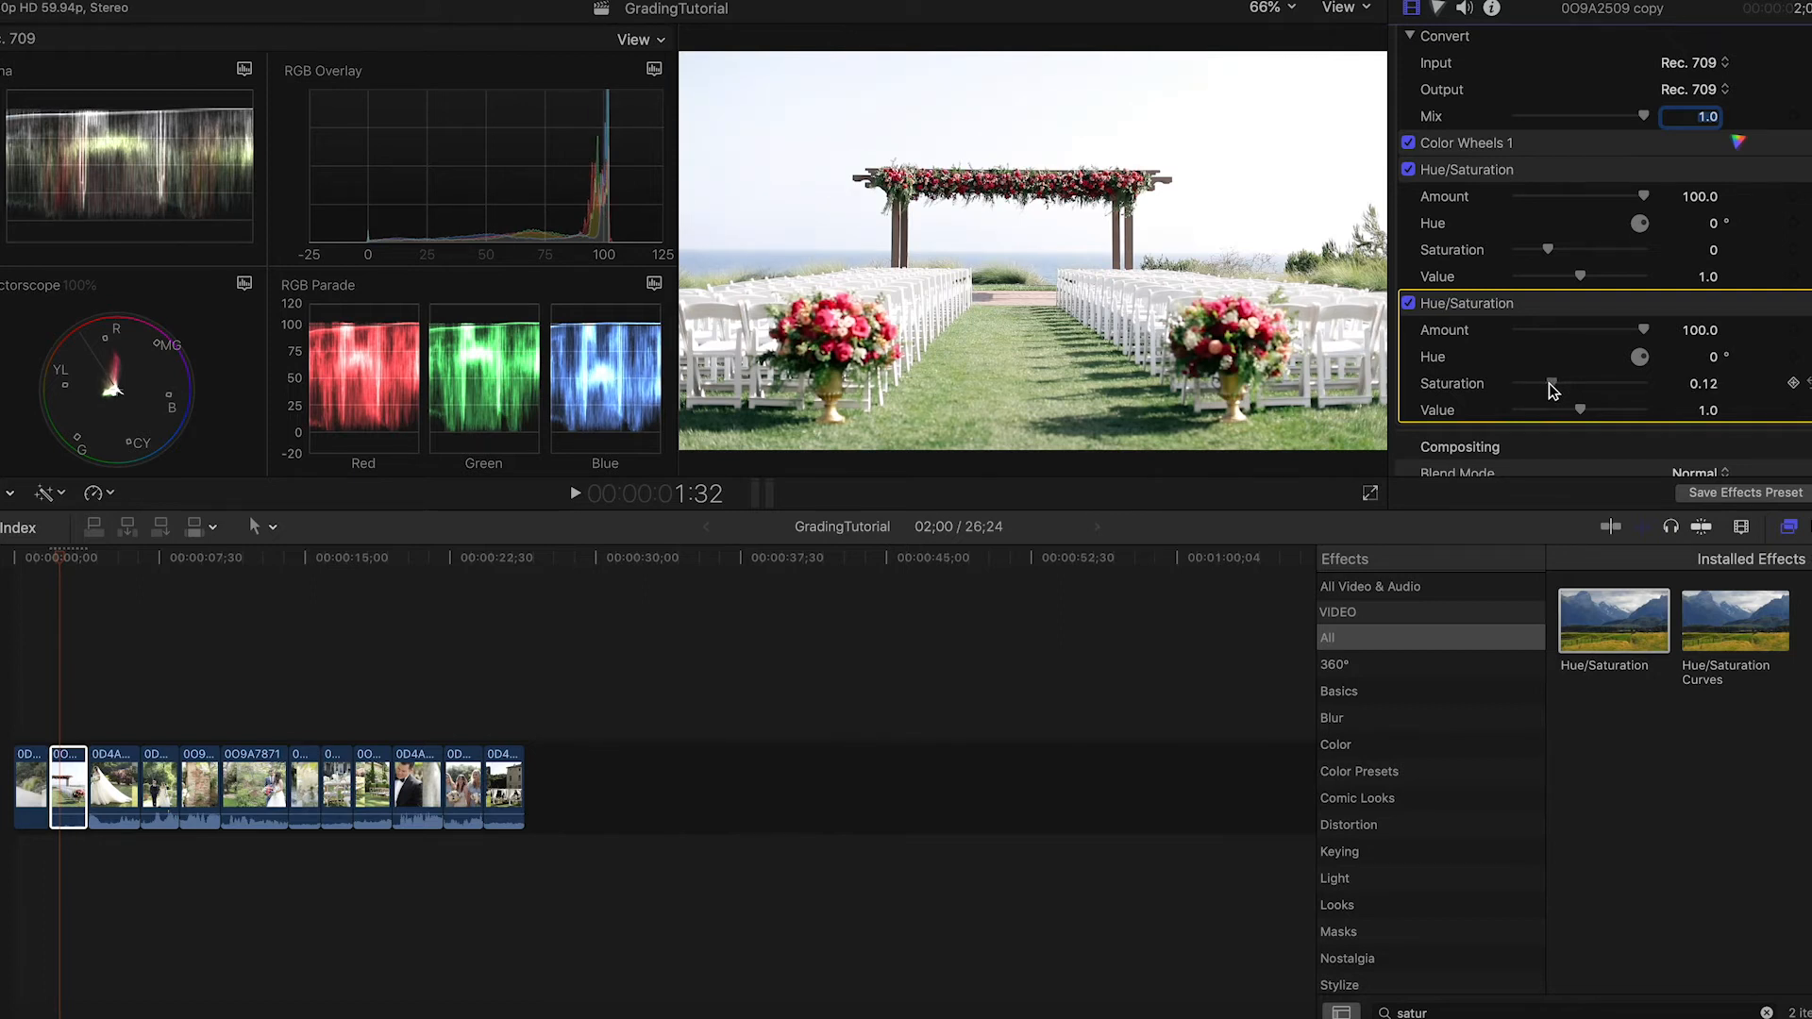
Step: Switch the effects of the ceremony aisle clip off and on repeatedly to compare before and after
scroll(1423, 151, "up", 4)
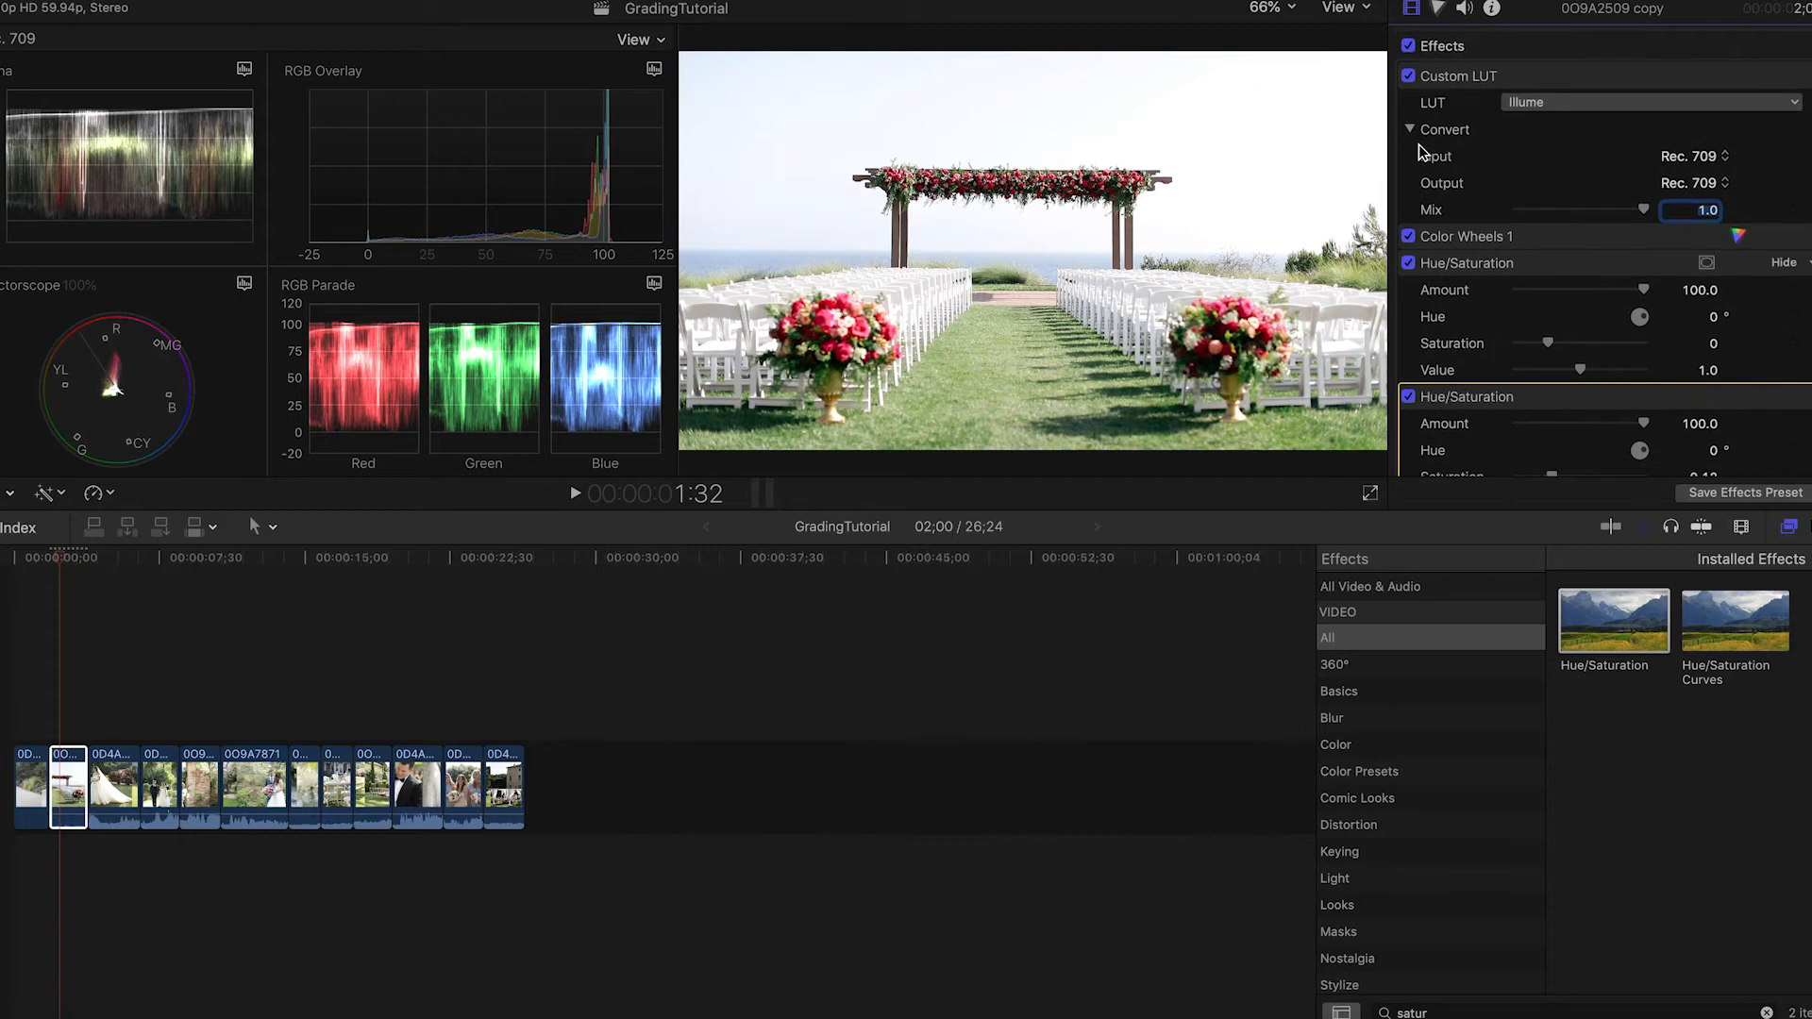
left_click(1411, 45)
left_click(1410, 44)
left_click(1410, 45)
left_click(1410, 45)
left_click(1410, 44)
left_click(1410, 44)
left_click(1409, 46)
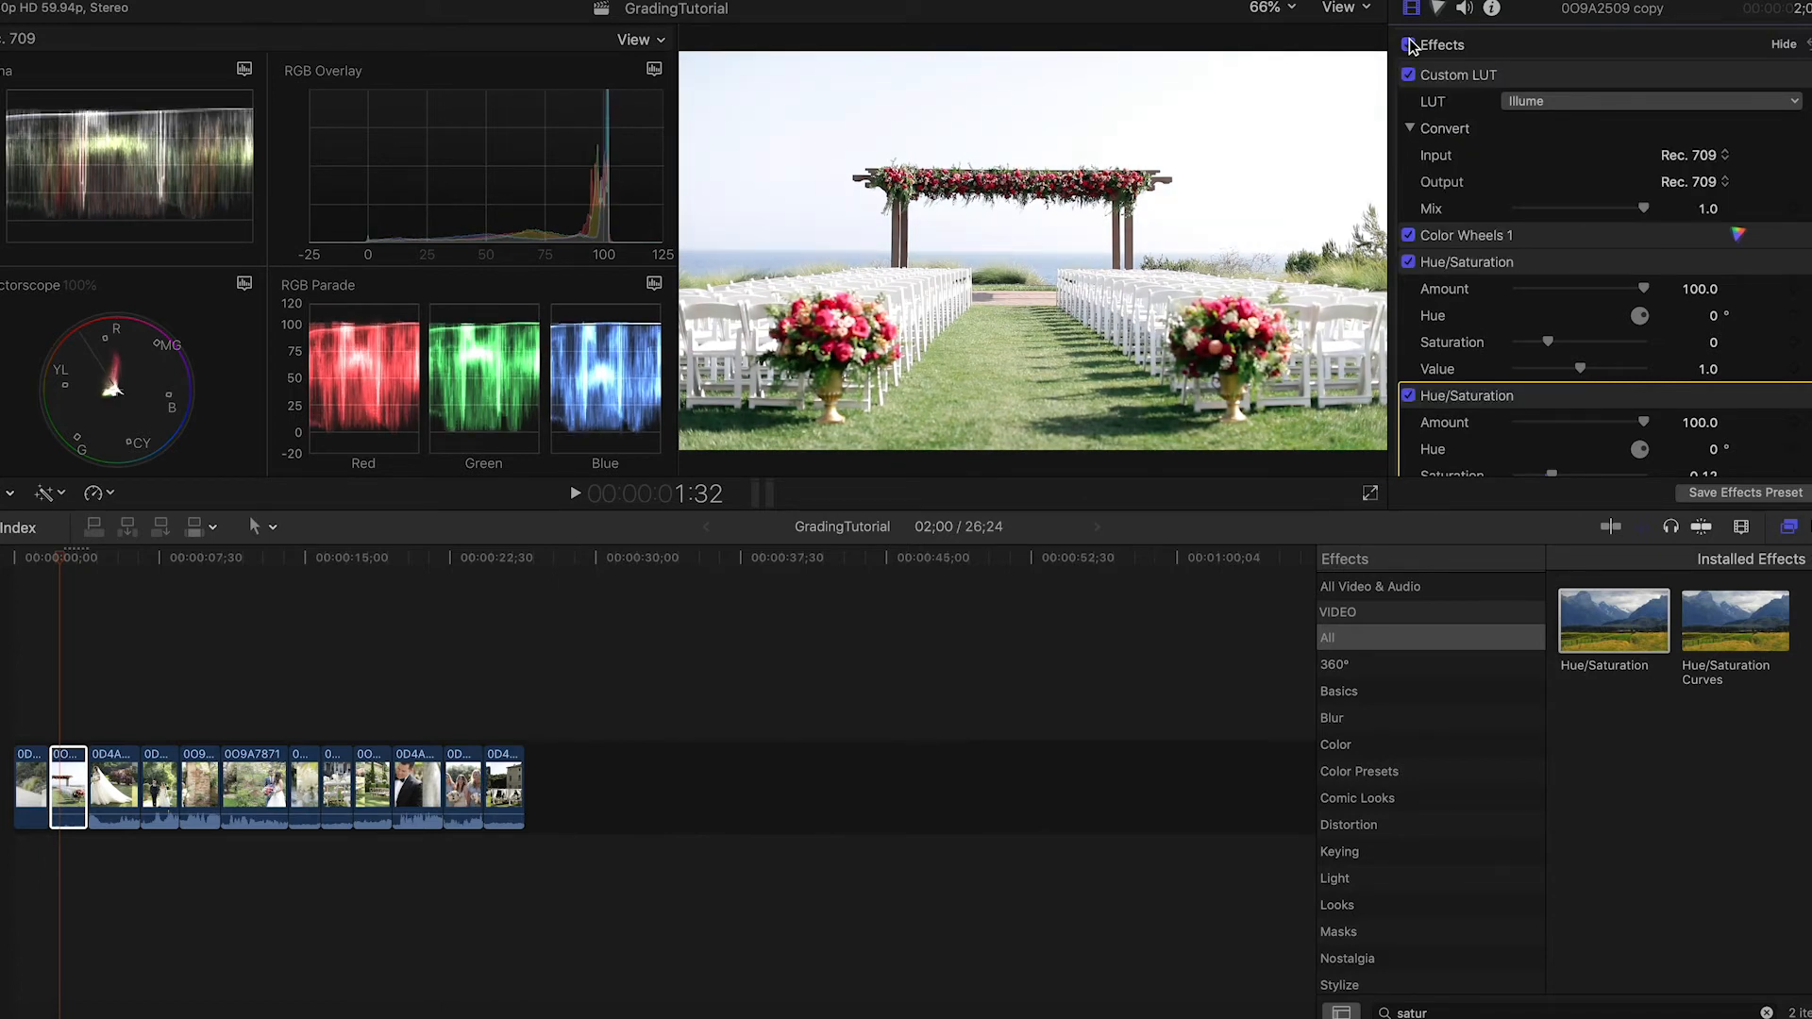
Step: Go to about 6;09 in the timeline and set the third clip's Custom LUT to Illume_Magenta
left_click(113, 563)
left_click_drag(113, 564, 129, 574)
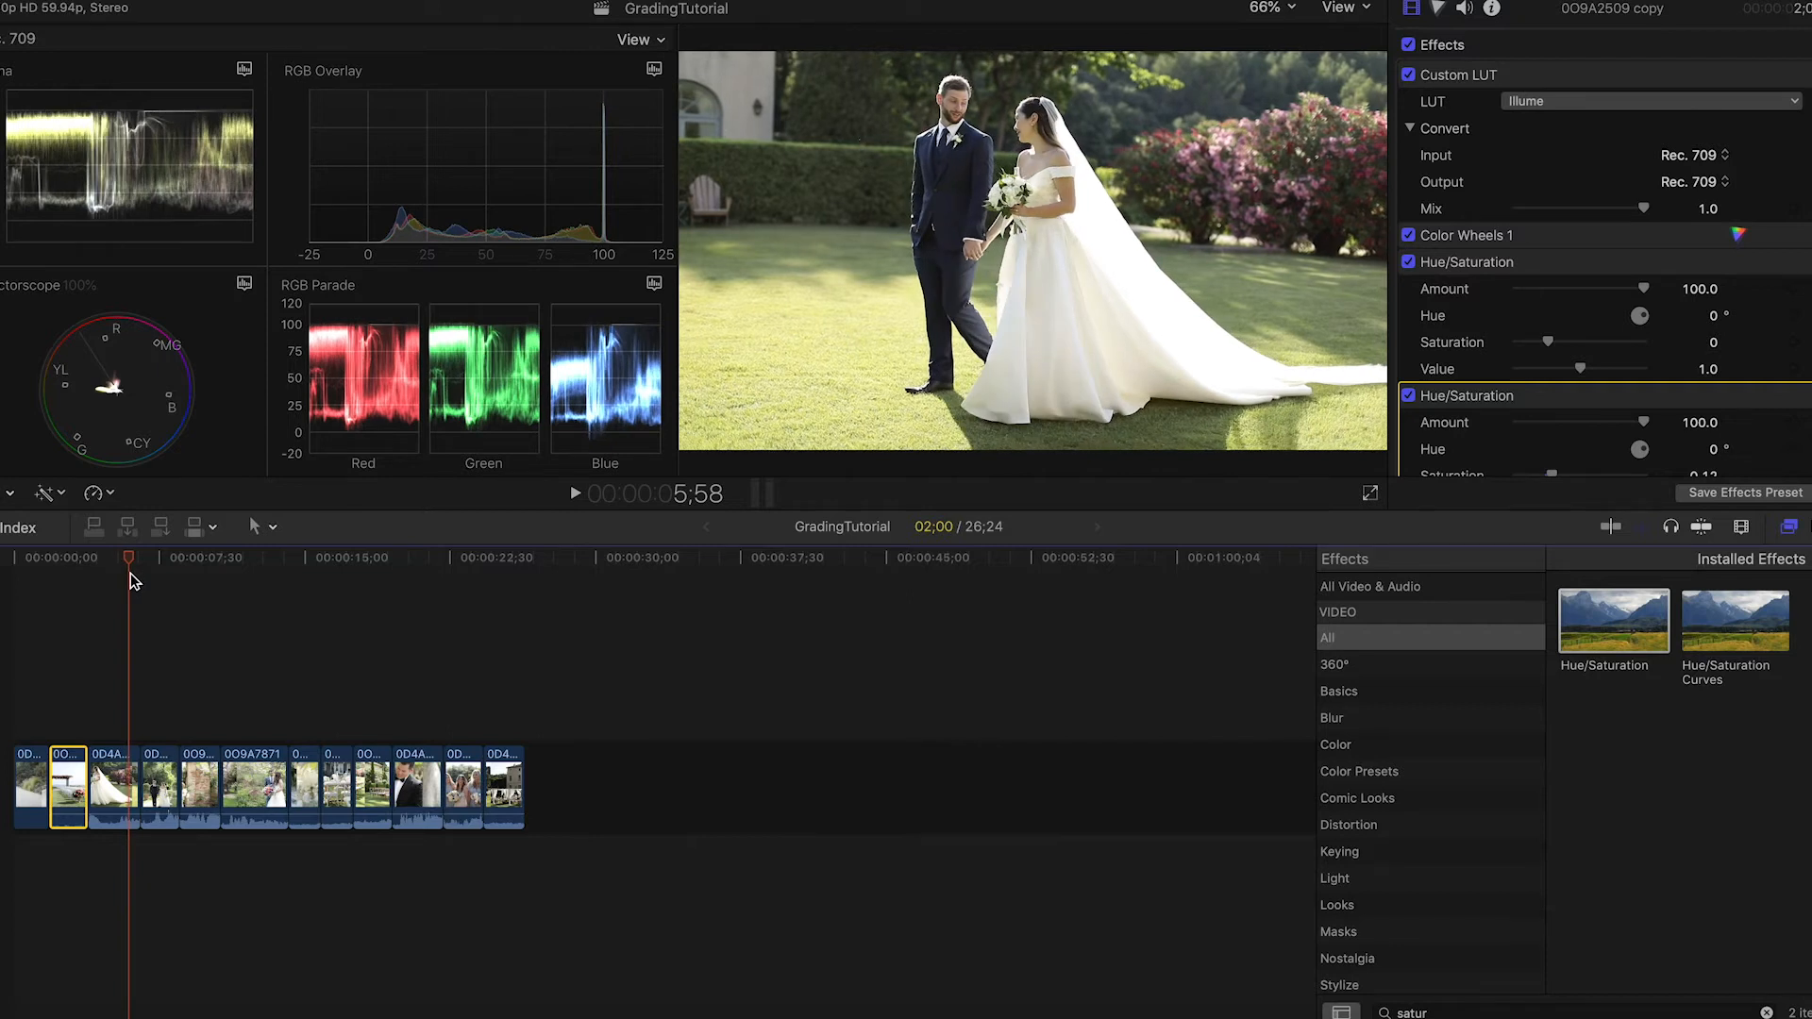
left_click_drag(130, 574, 133, 574)
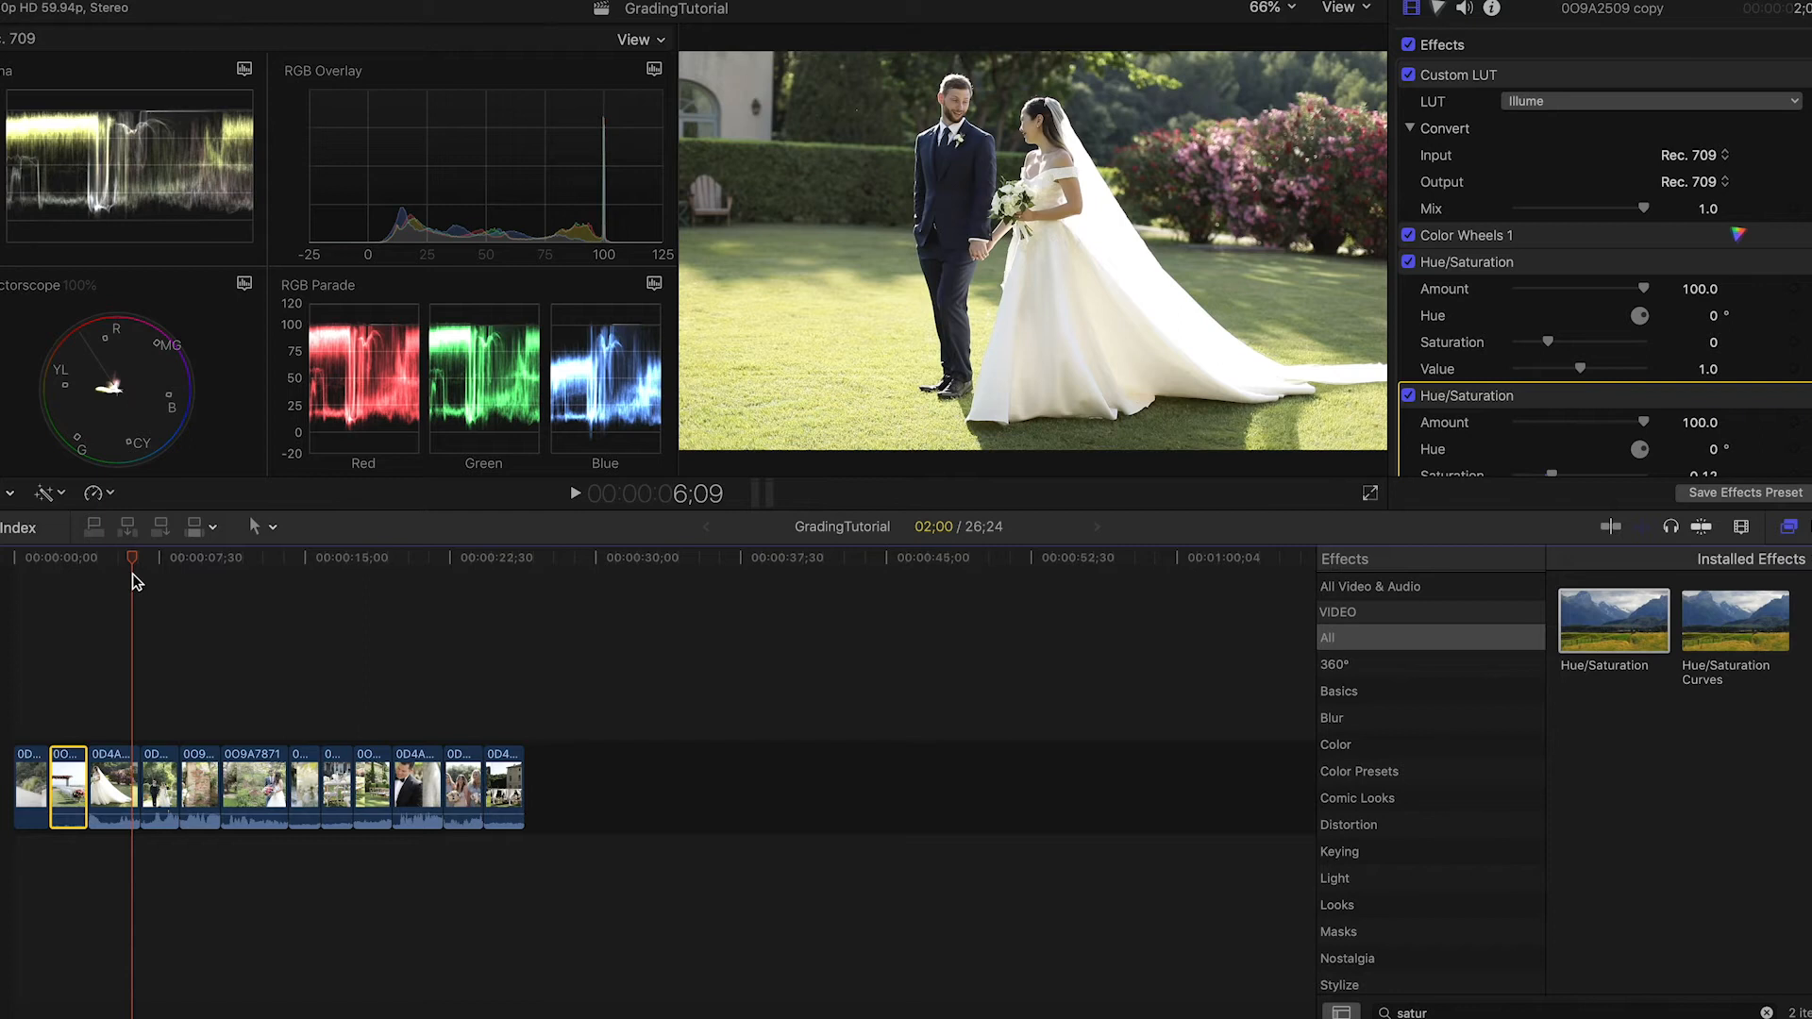
left_click(121, 764)
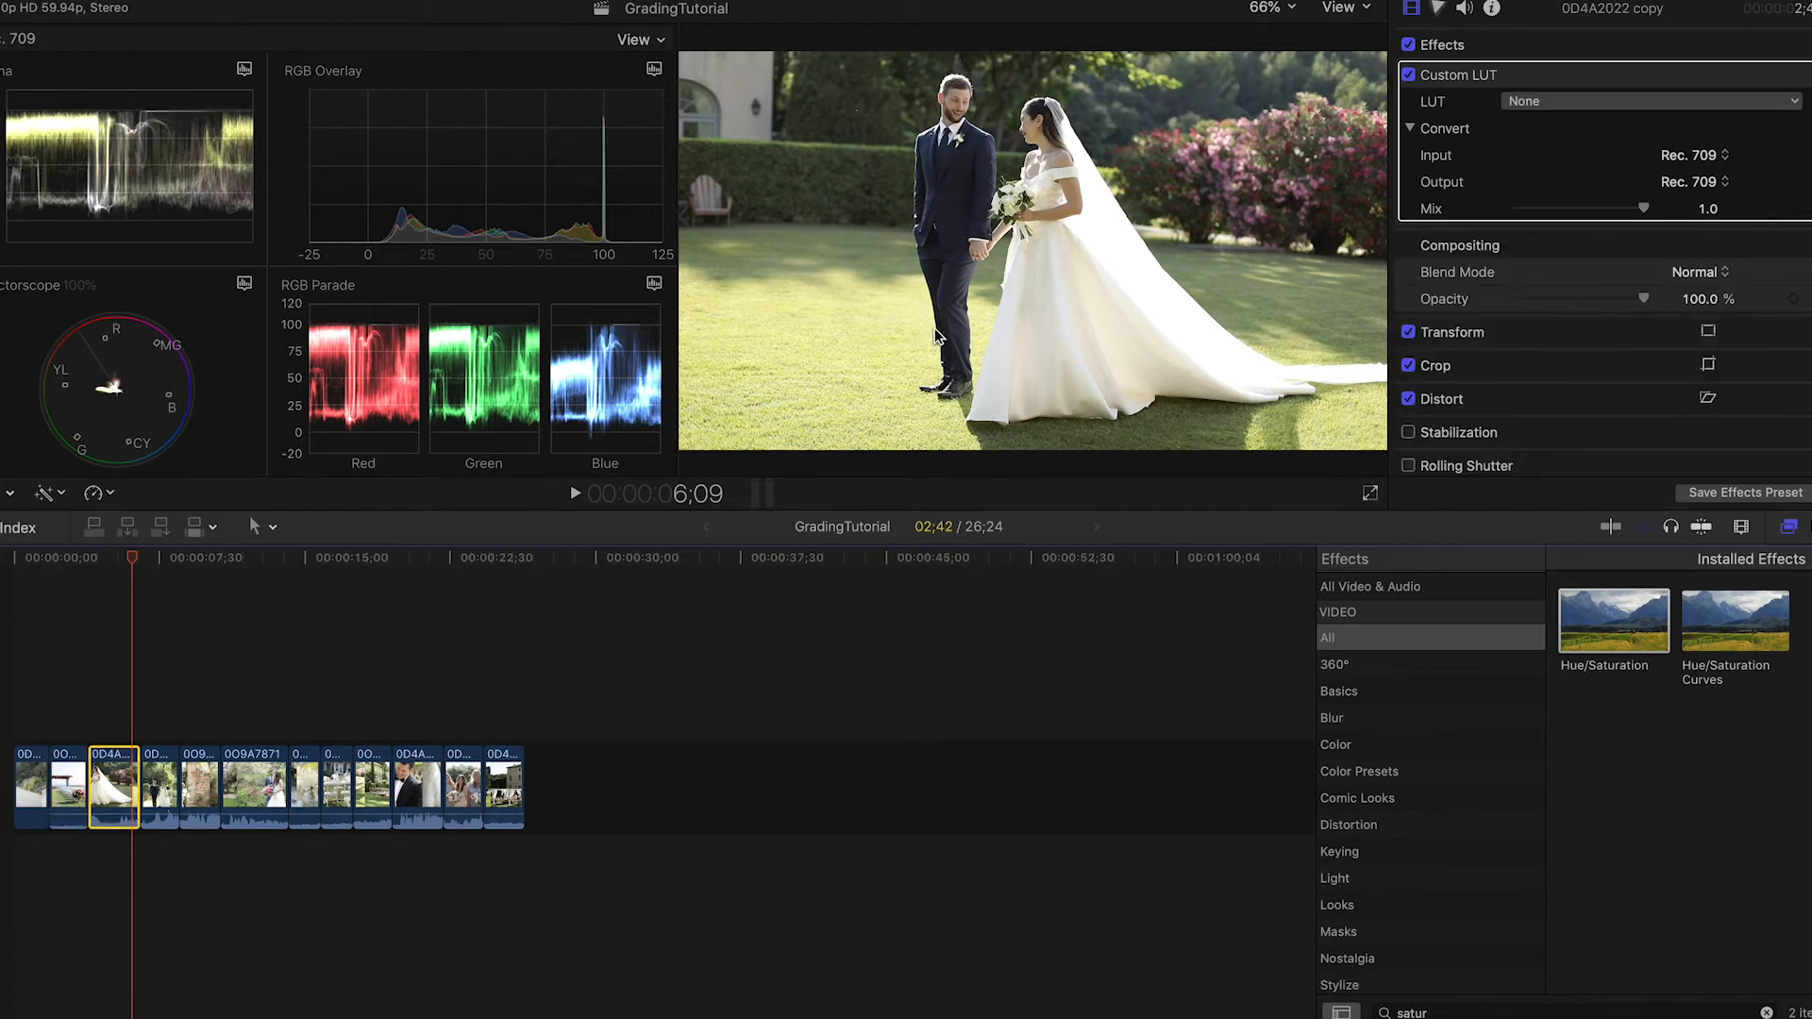
left_click(1528, 101)
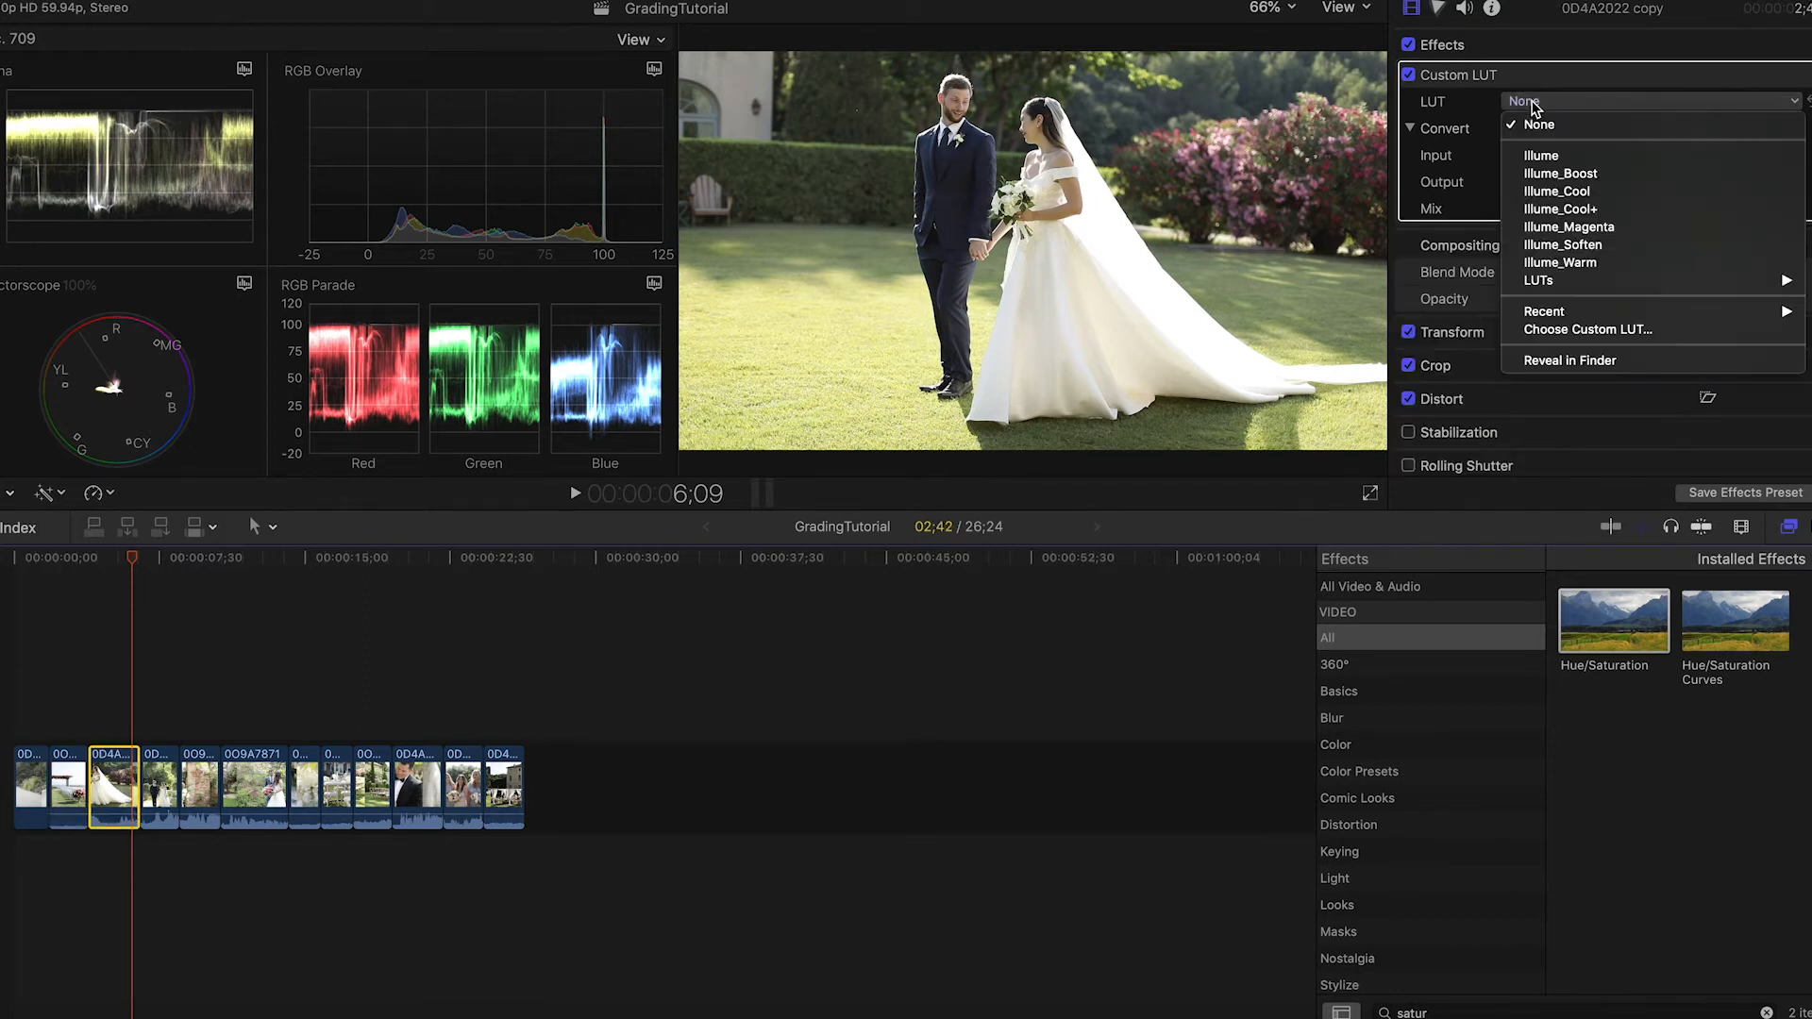
left_click(1539, 228)
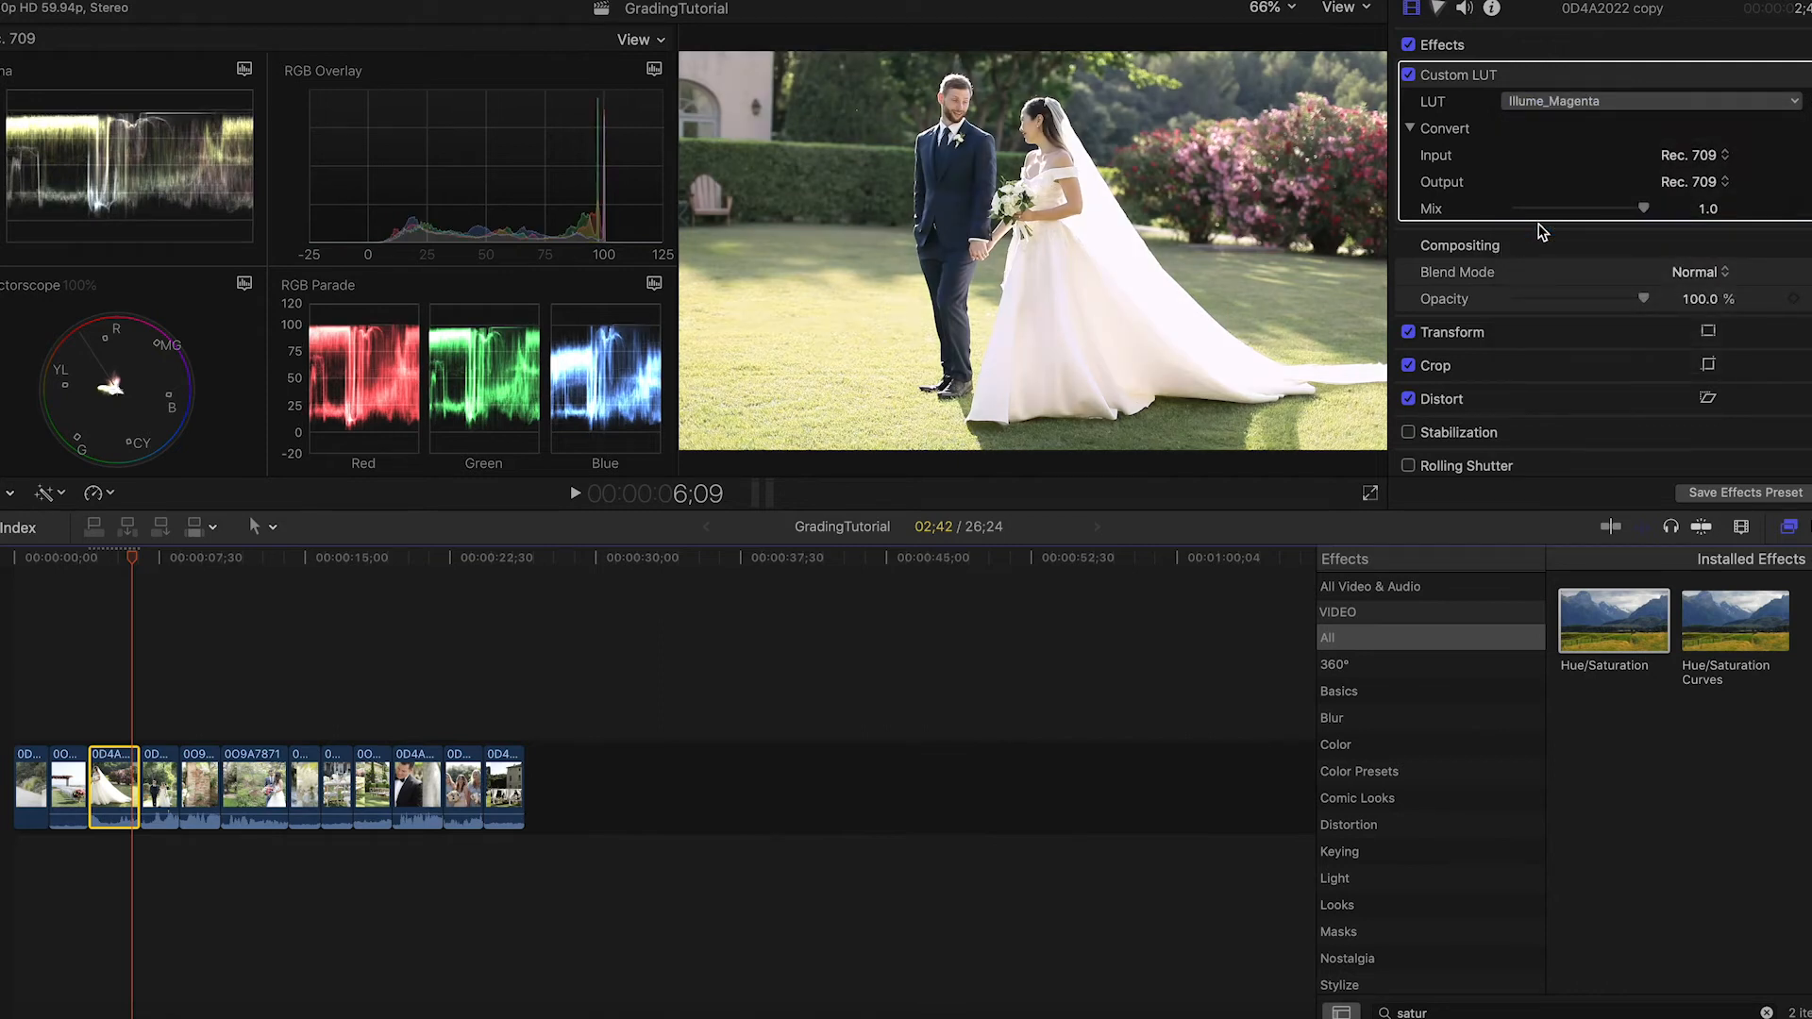
Step: Search the effects for "color" and add two Color Wheels effects to the third clip with the couple on the lawn
type("color")
double_click(1614, 728)
left_click_drag(1614, 727, 125, 779)
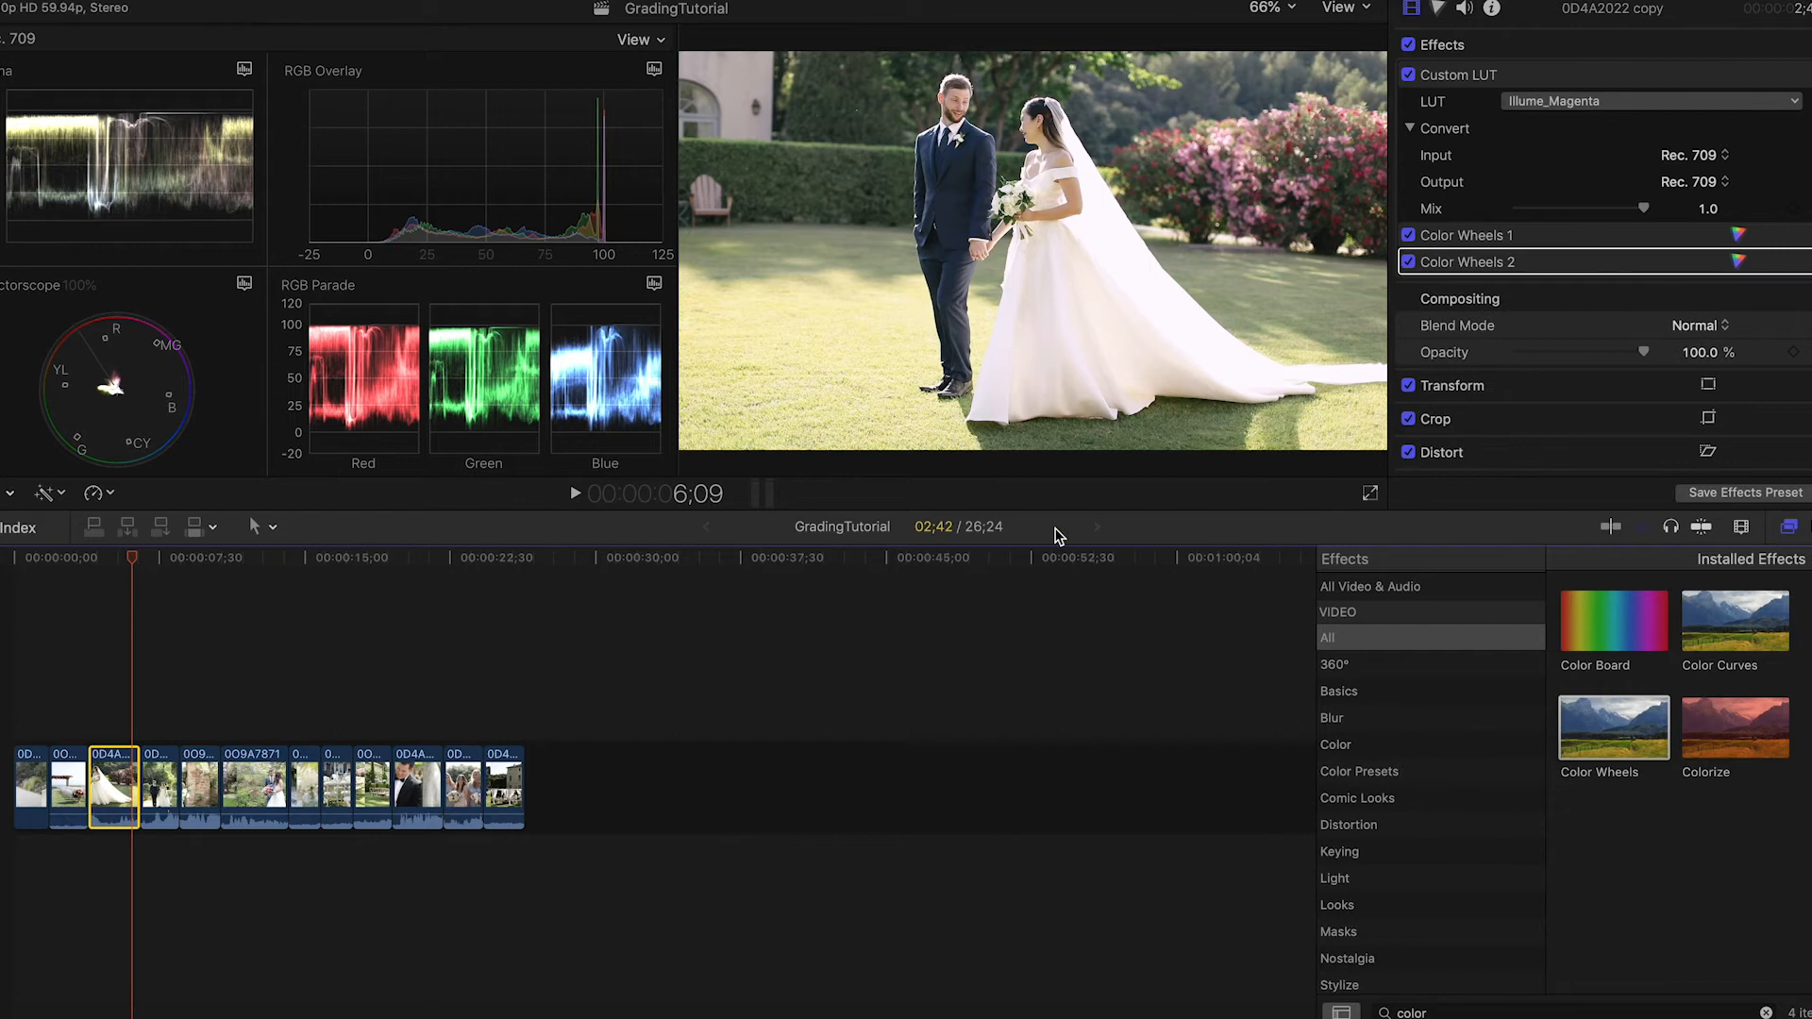
Step: In the third clip's Color Wheels 1, raise the Master brightness slightly and set the Tint to 4.0
key("super+6")
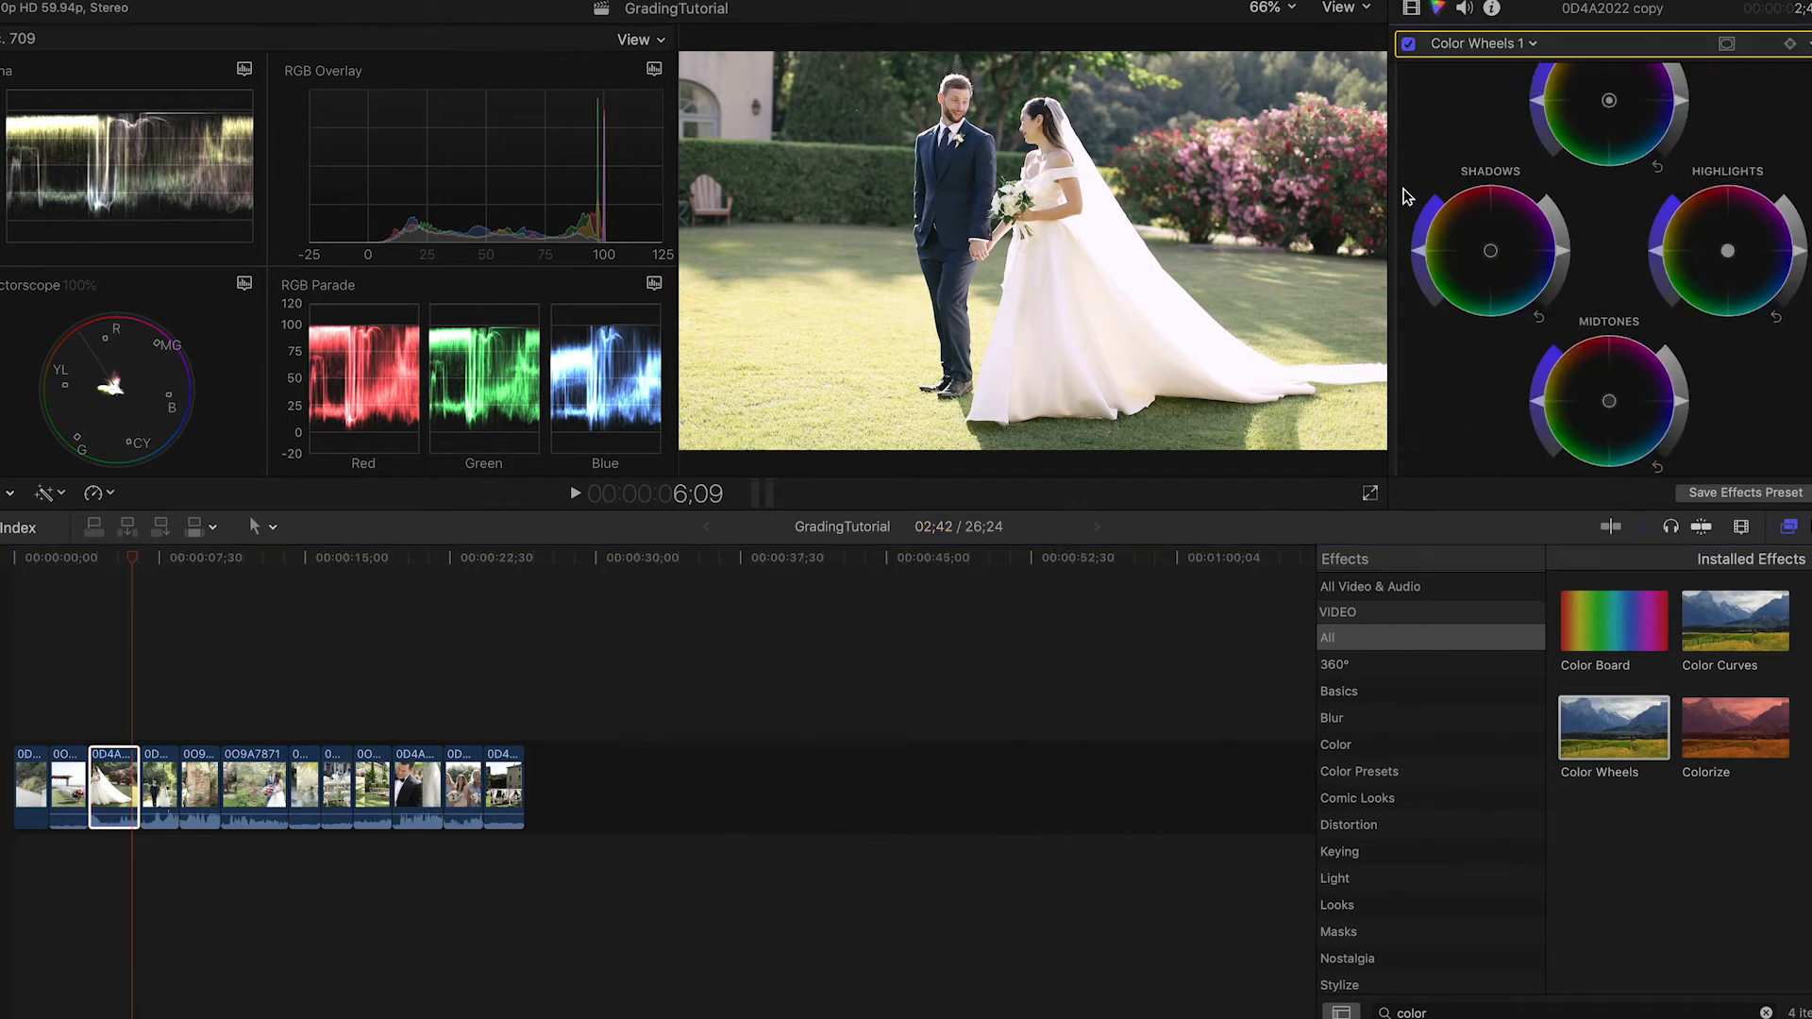
scroll(1406, 195, "up", 3)
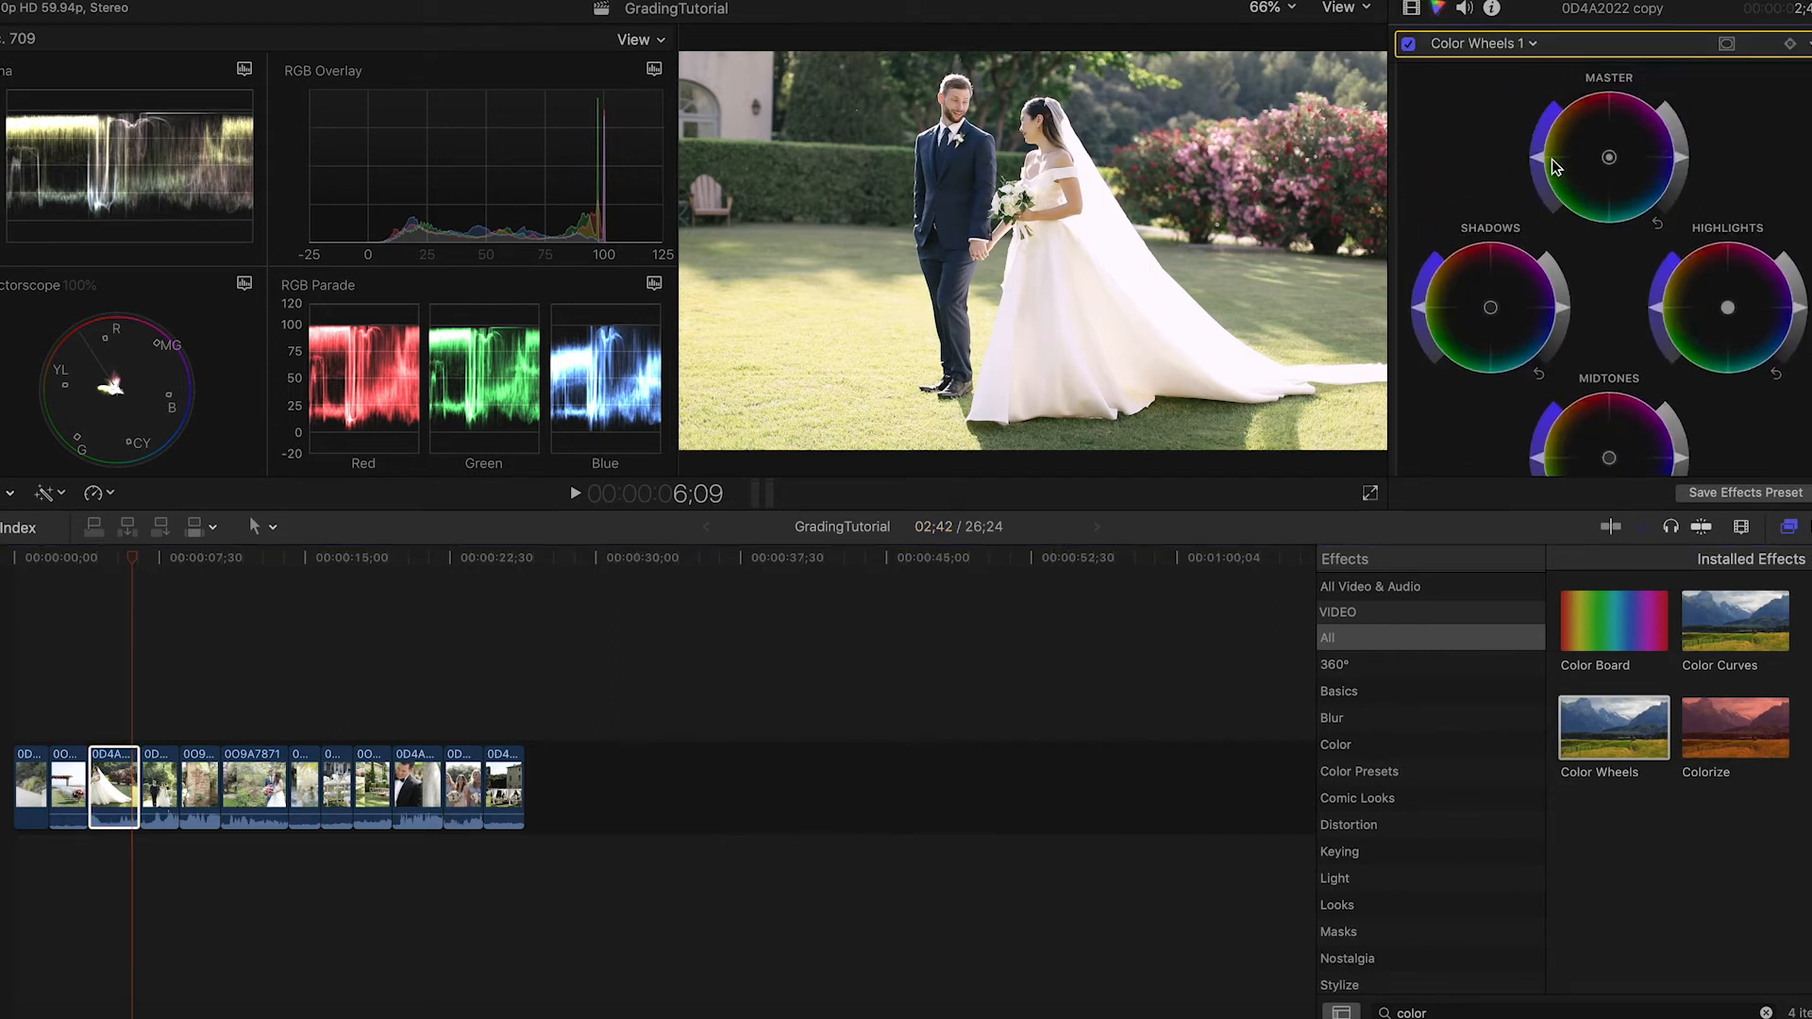
left_click_drag(1683, 159, 1683, 156)
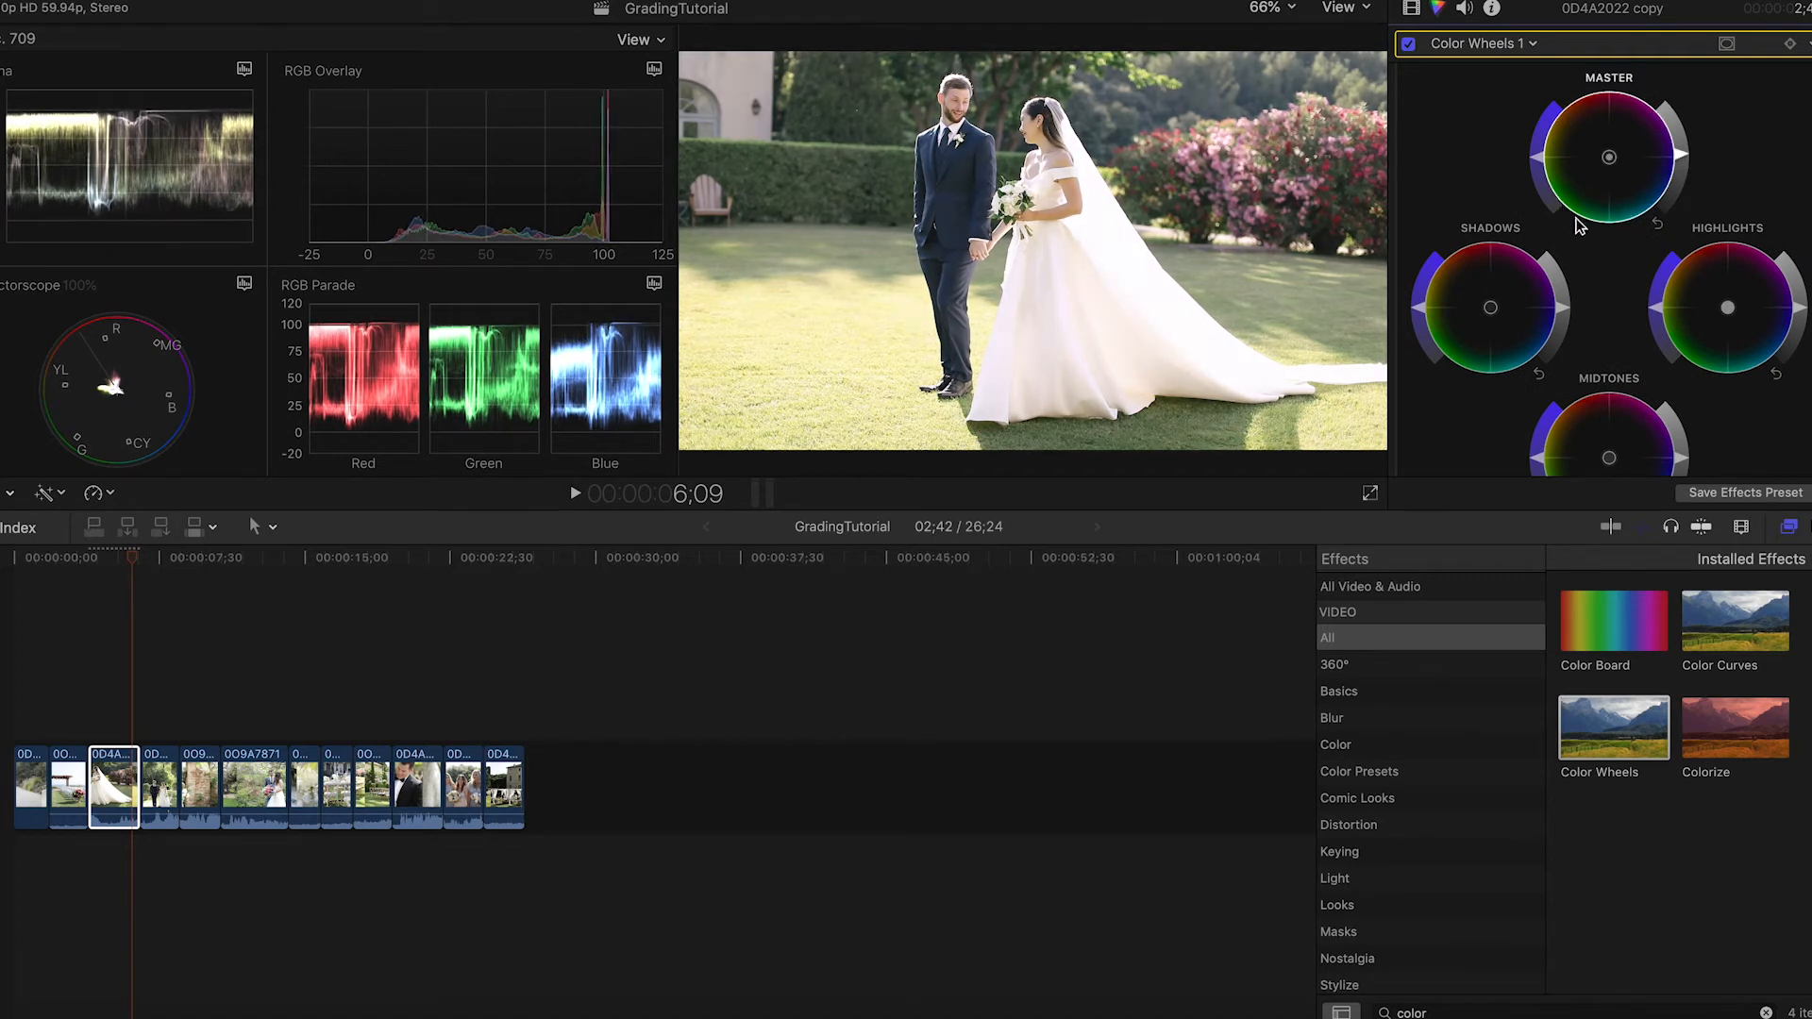
scroll(1580, 225, "down", 5)
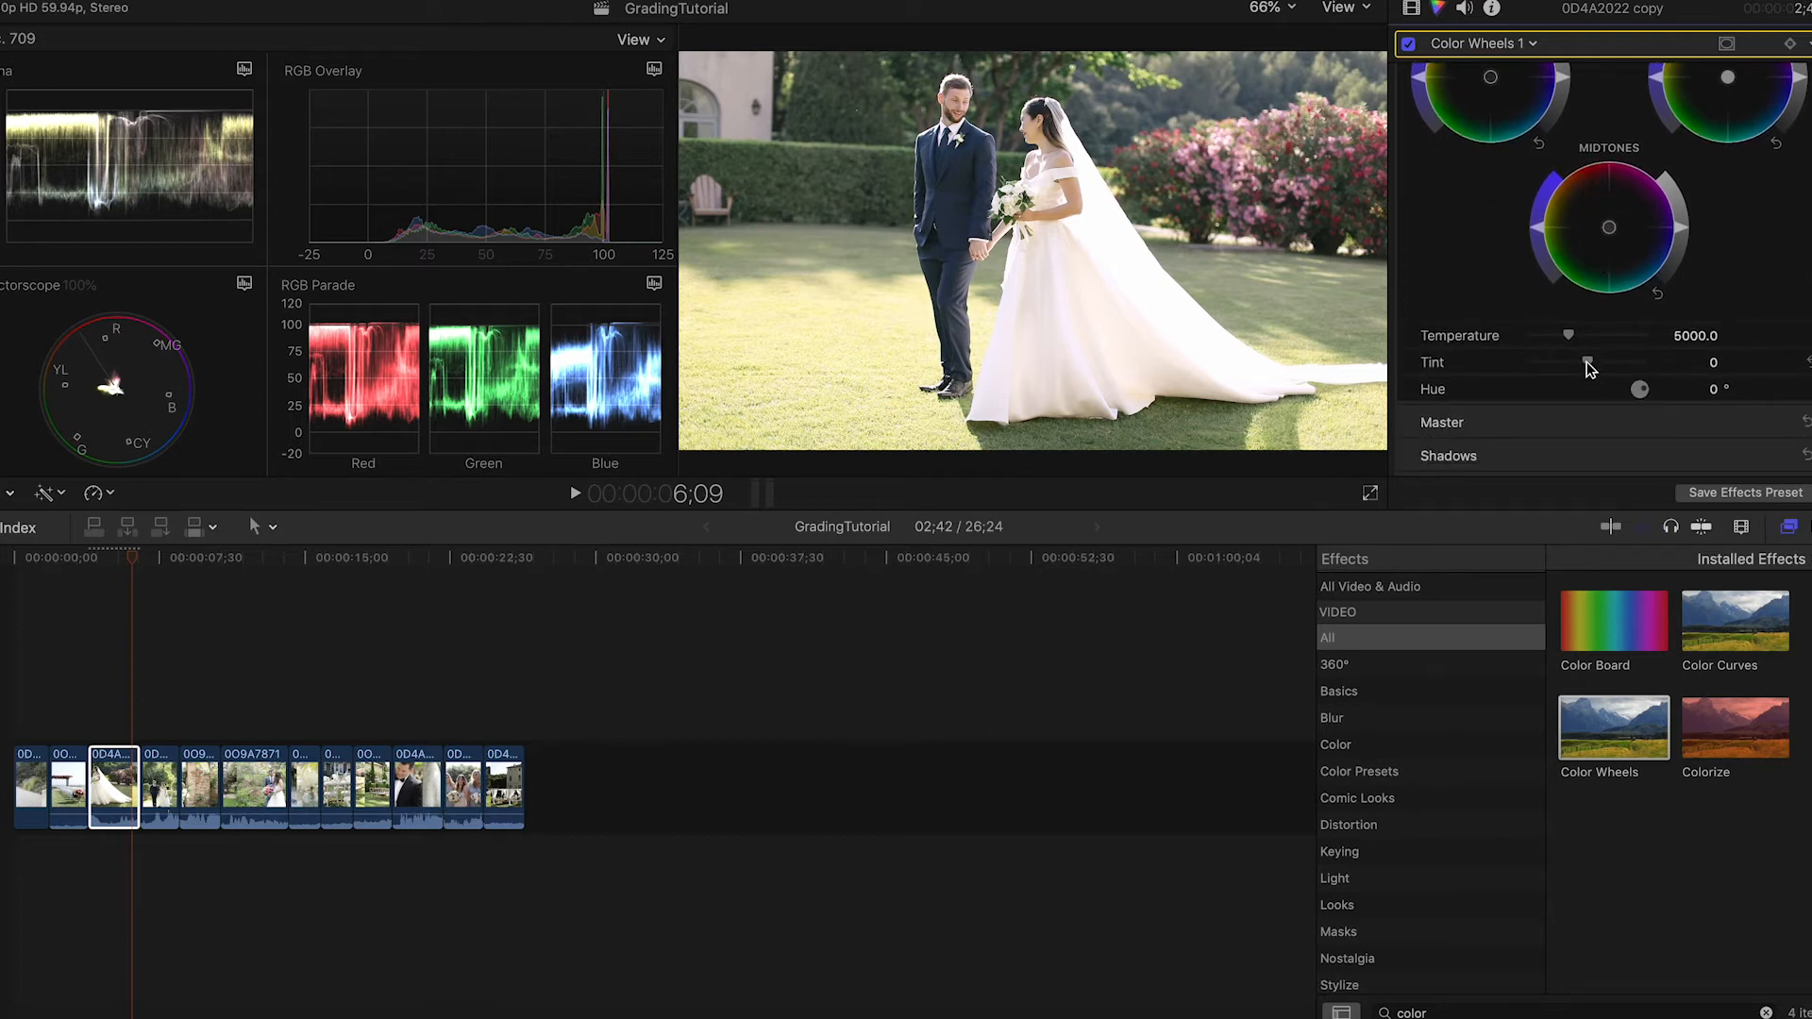
left_click_drag(1588, 361, 1594, 364)
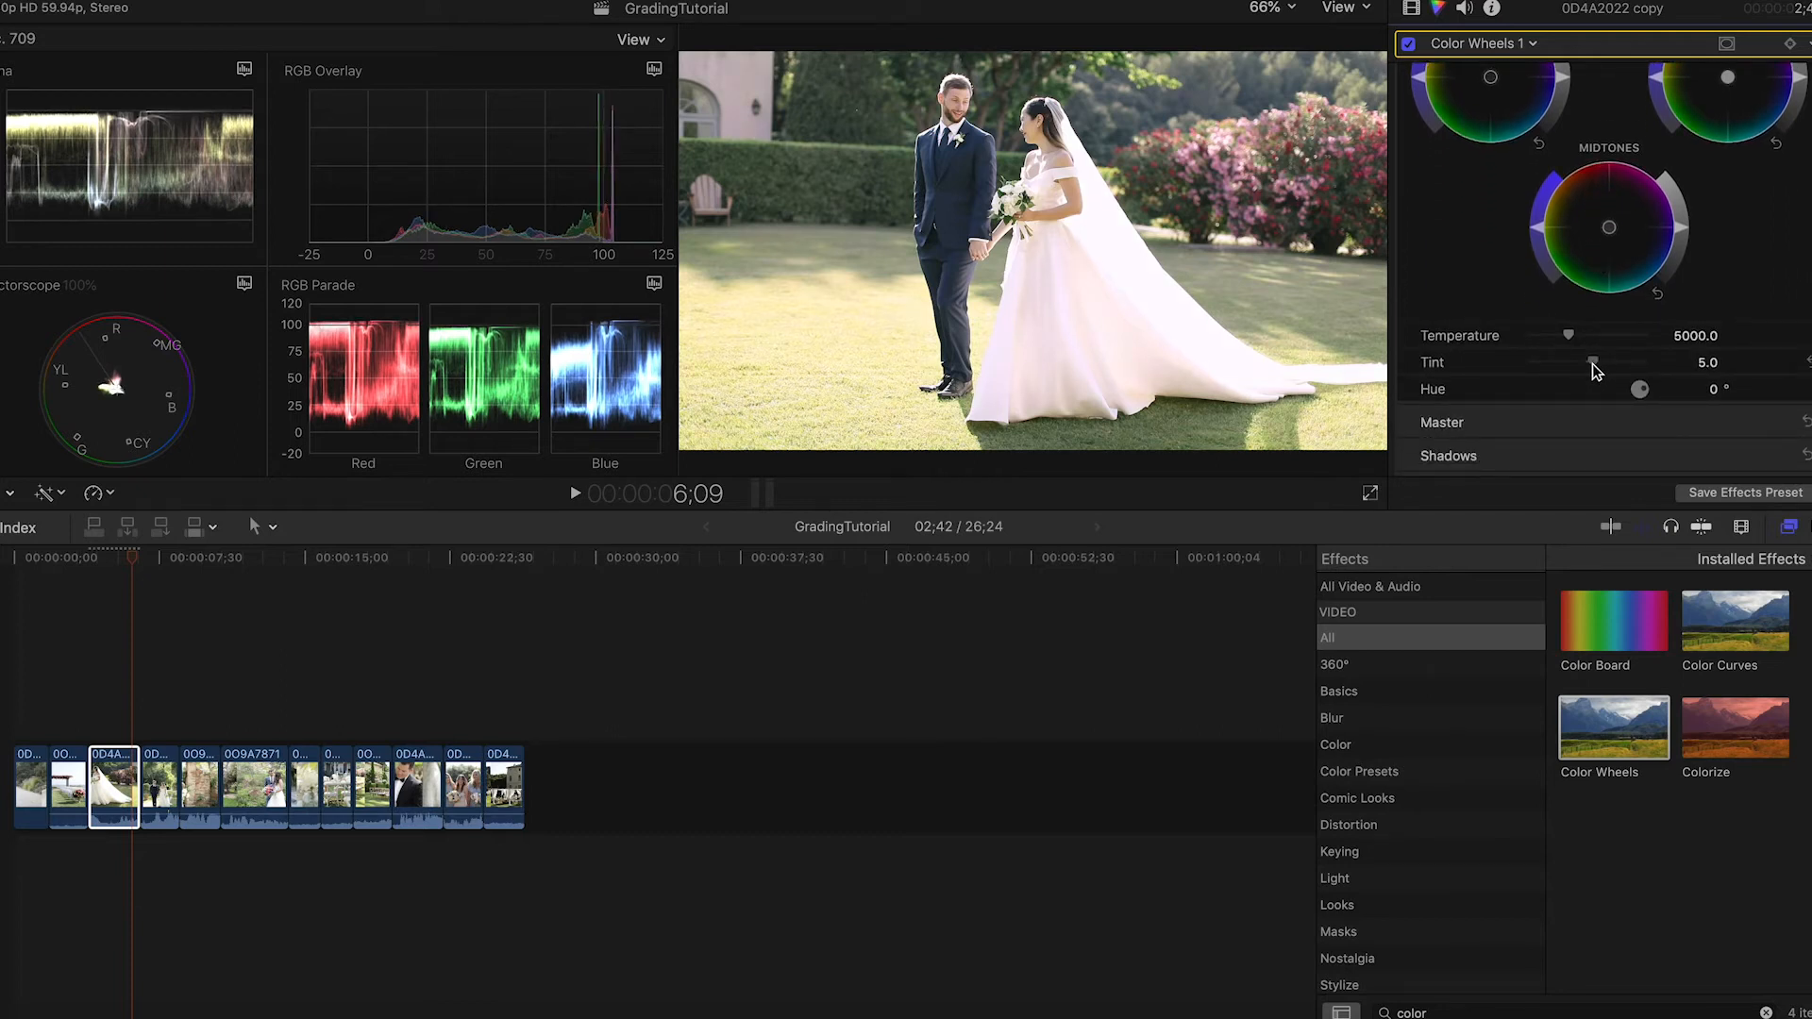
left_click_drag(1592, 366, 1590, 365)
scroll(1459, 253, "up", 5)
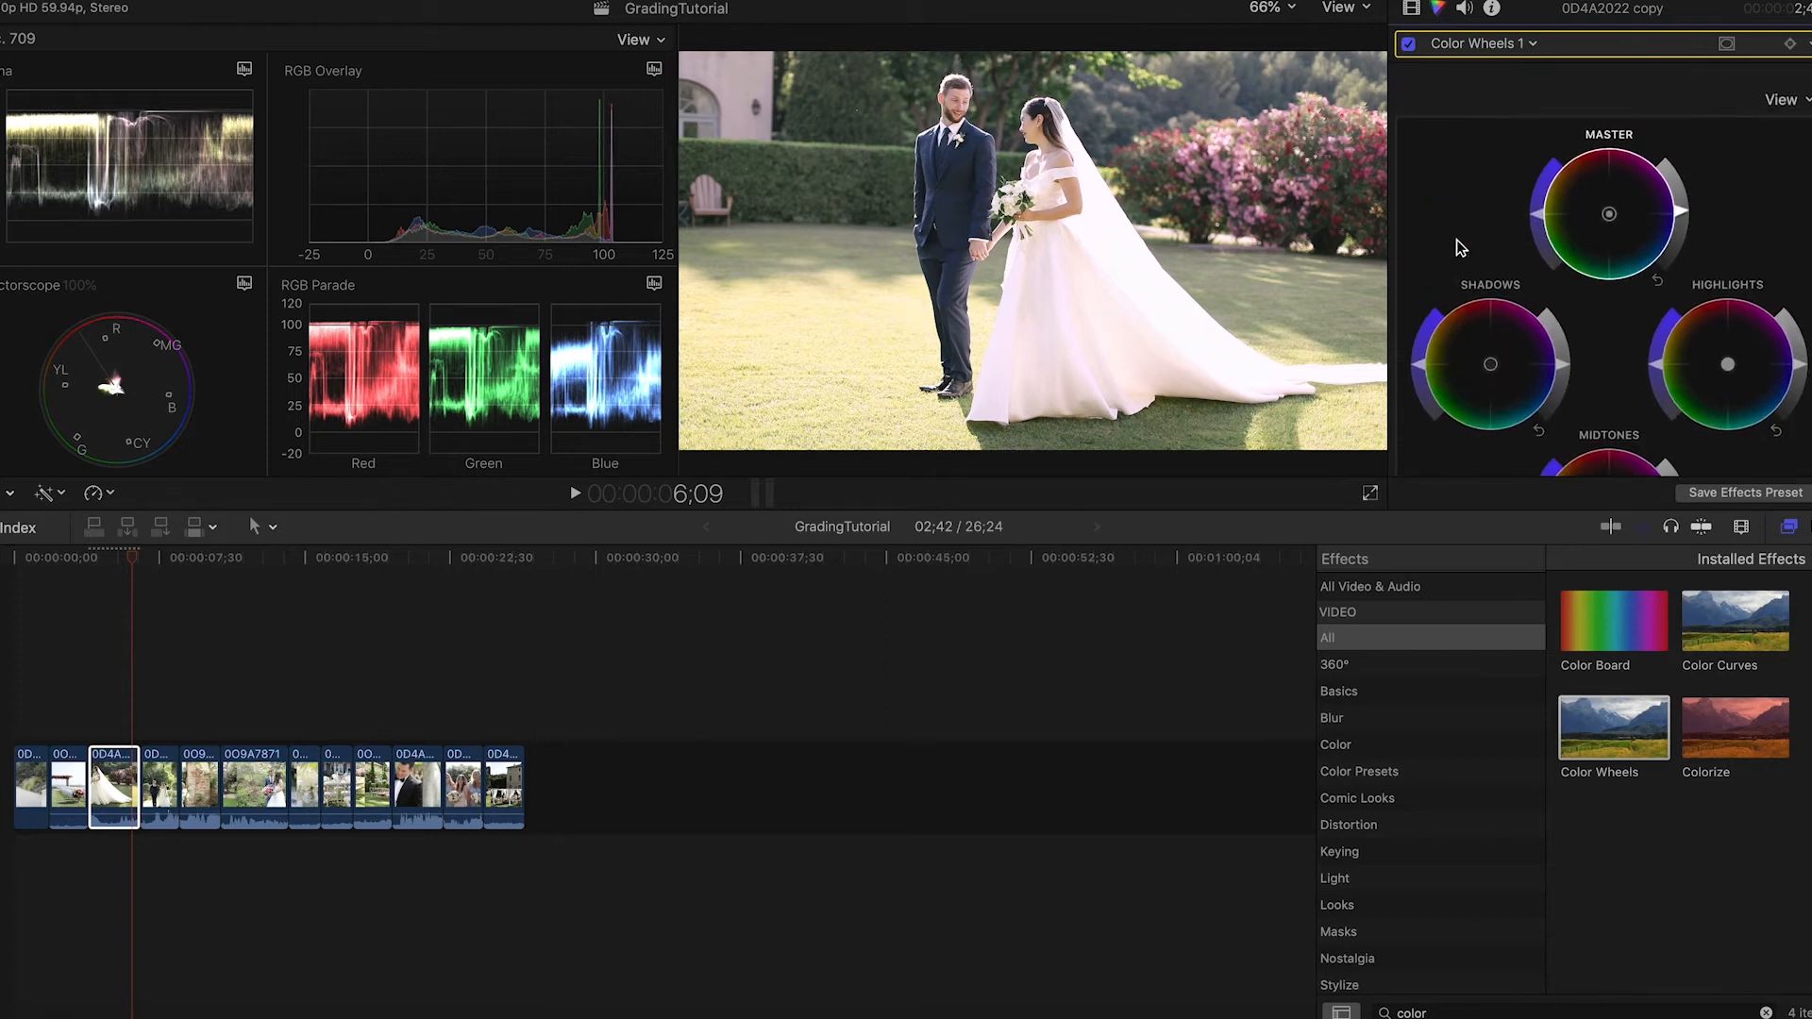
Step: Search the effects for "satur", add Hue/Saturation to the third clip and set its Saturation to 0.14
left_click(1411, 7)
scroll(1548, 415, "down", 1)
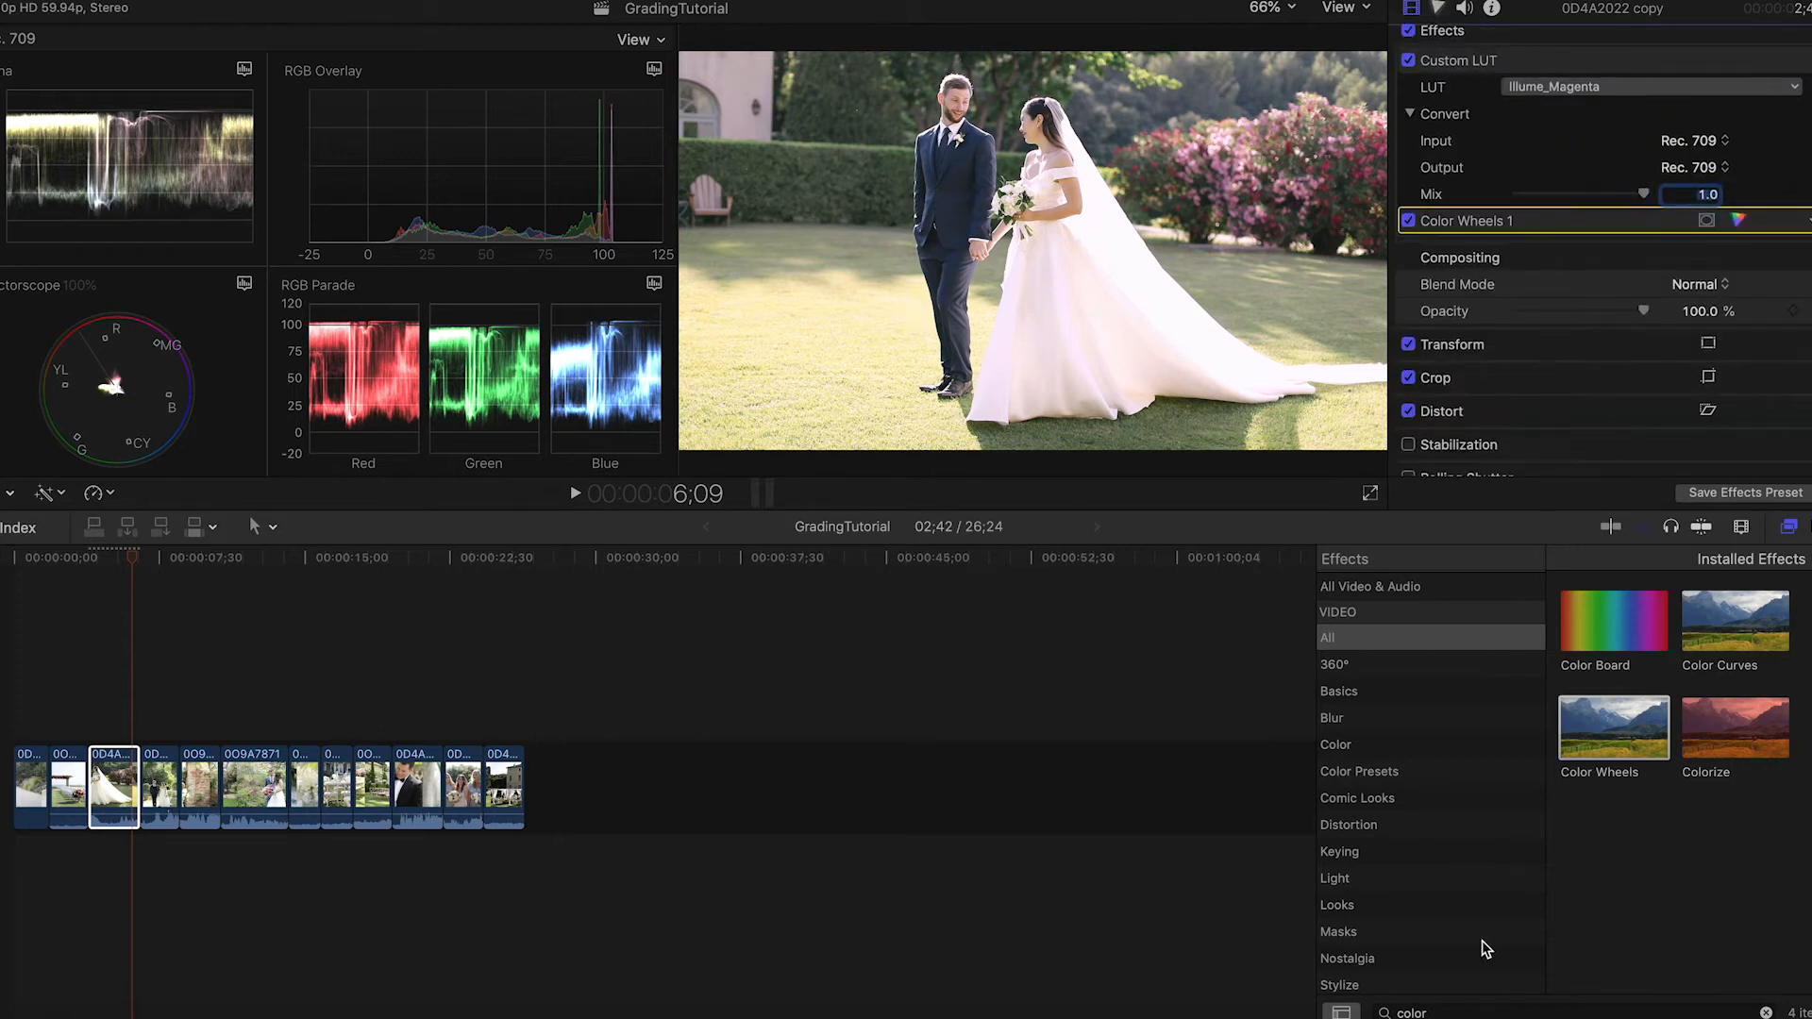
double_click(1453, 1012)
type("satur")
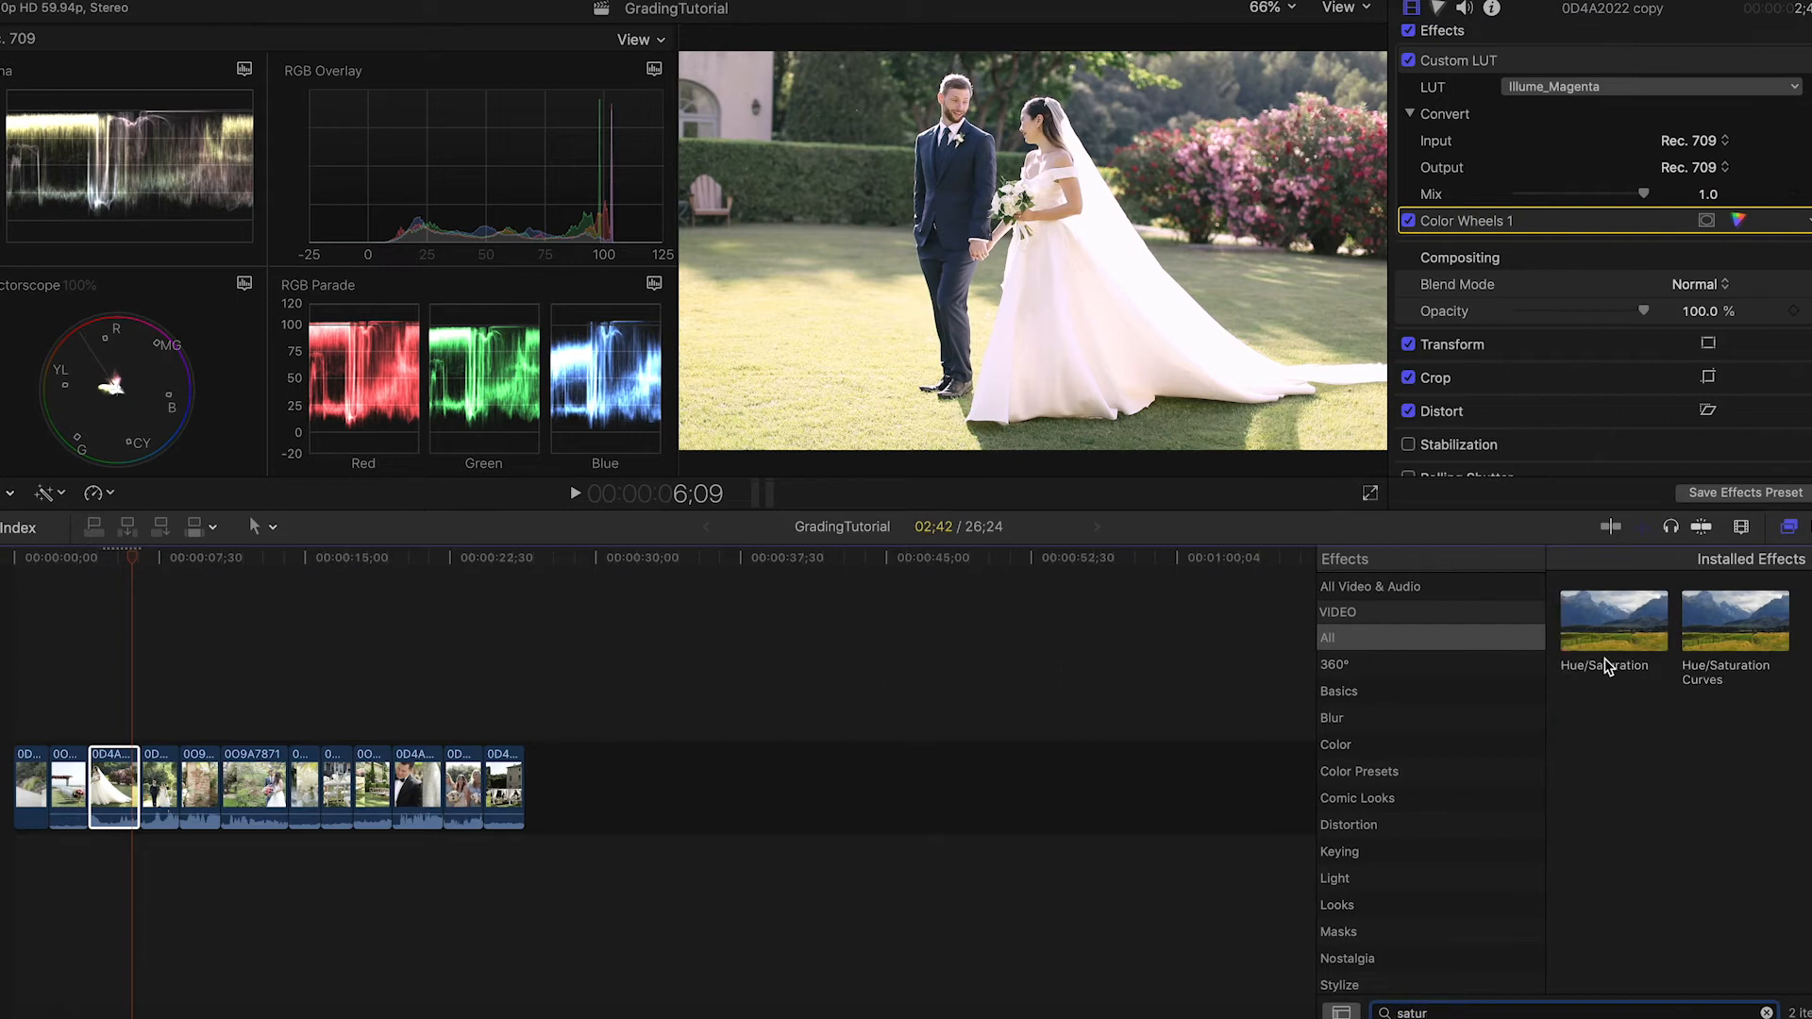
left_click_drag(1610, 652, 138, 790)
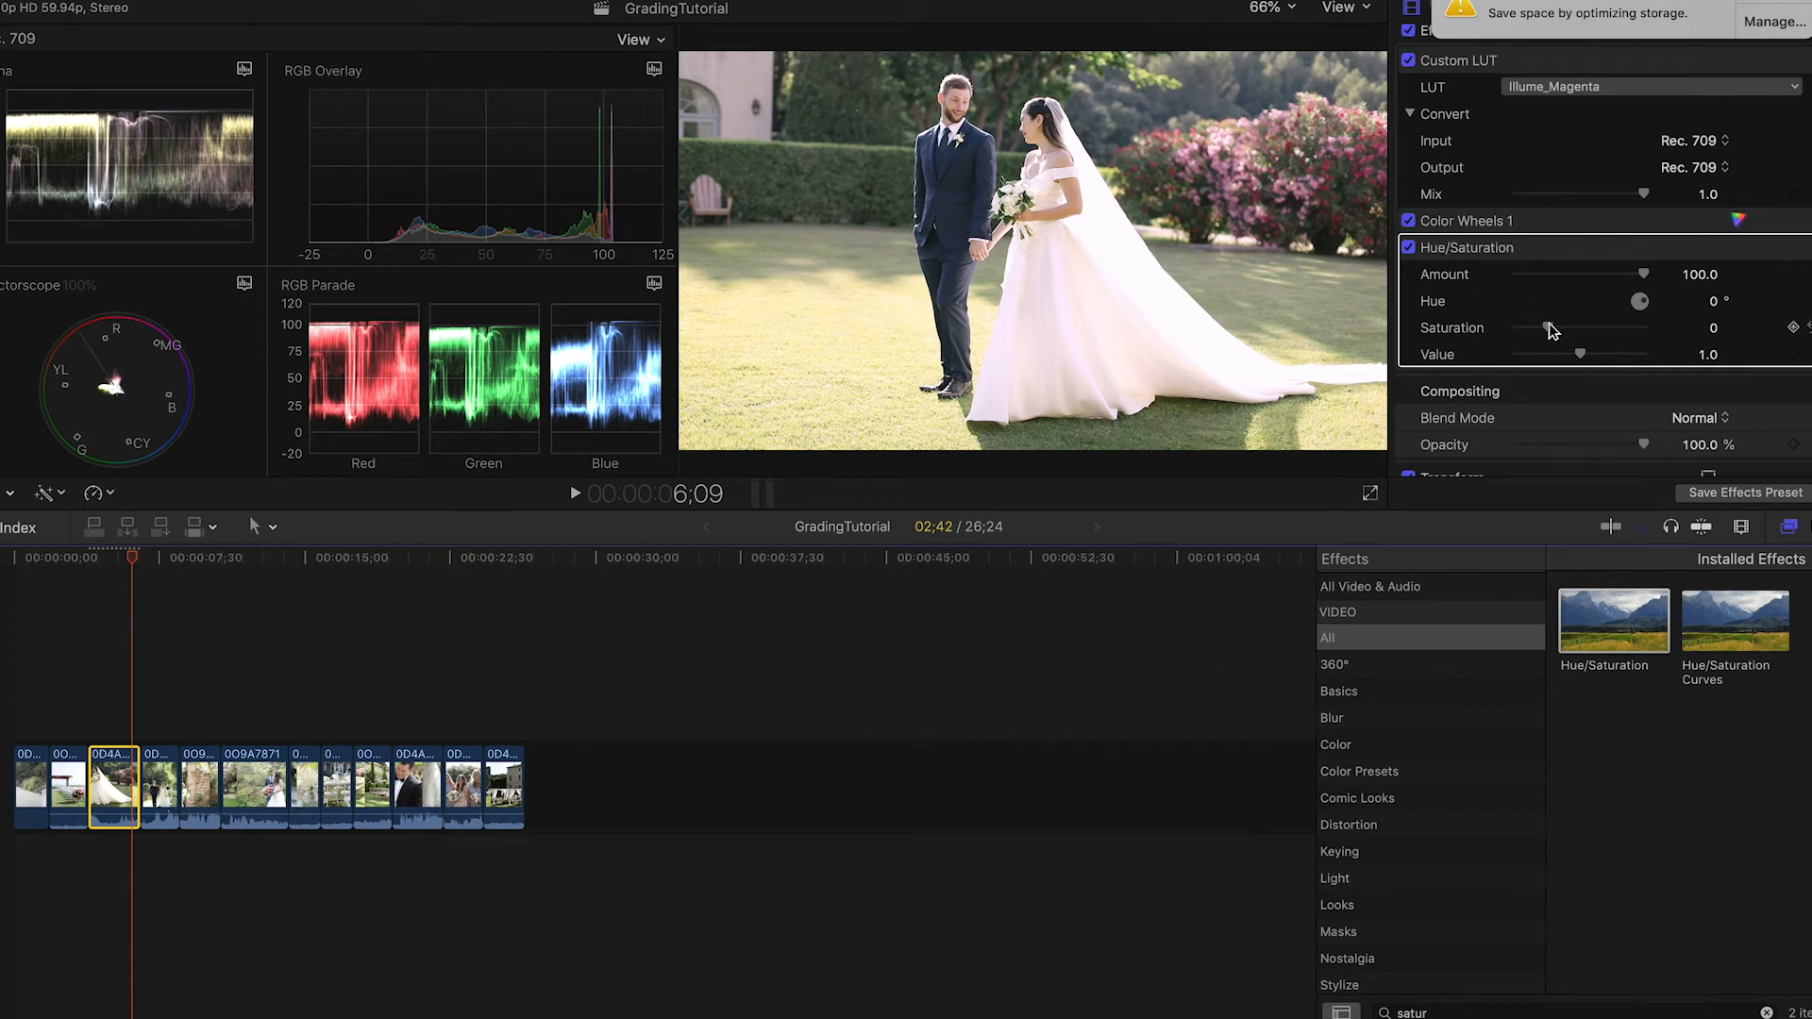
left_click_drag(1554, 324, 1553, 329)
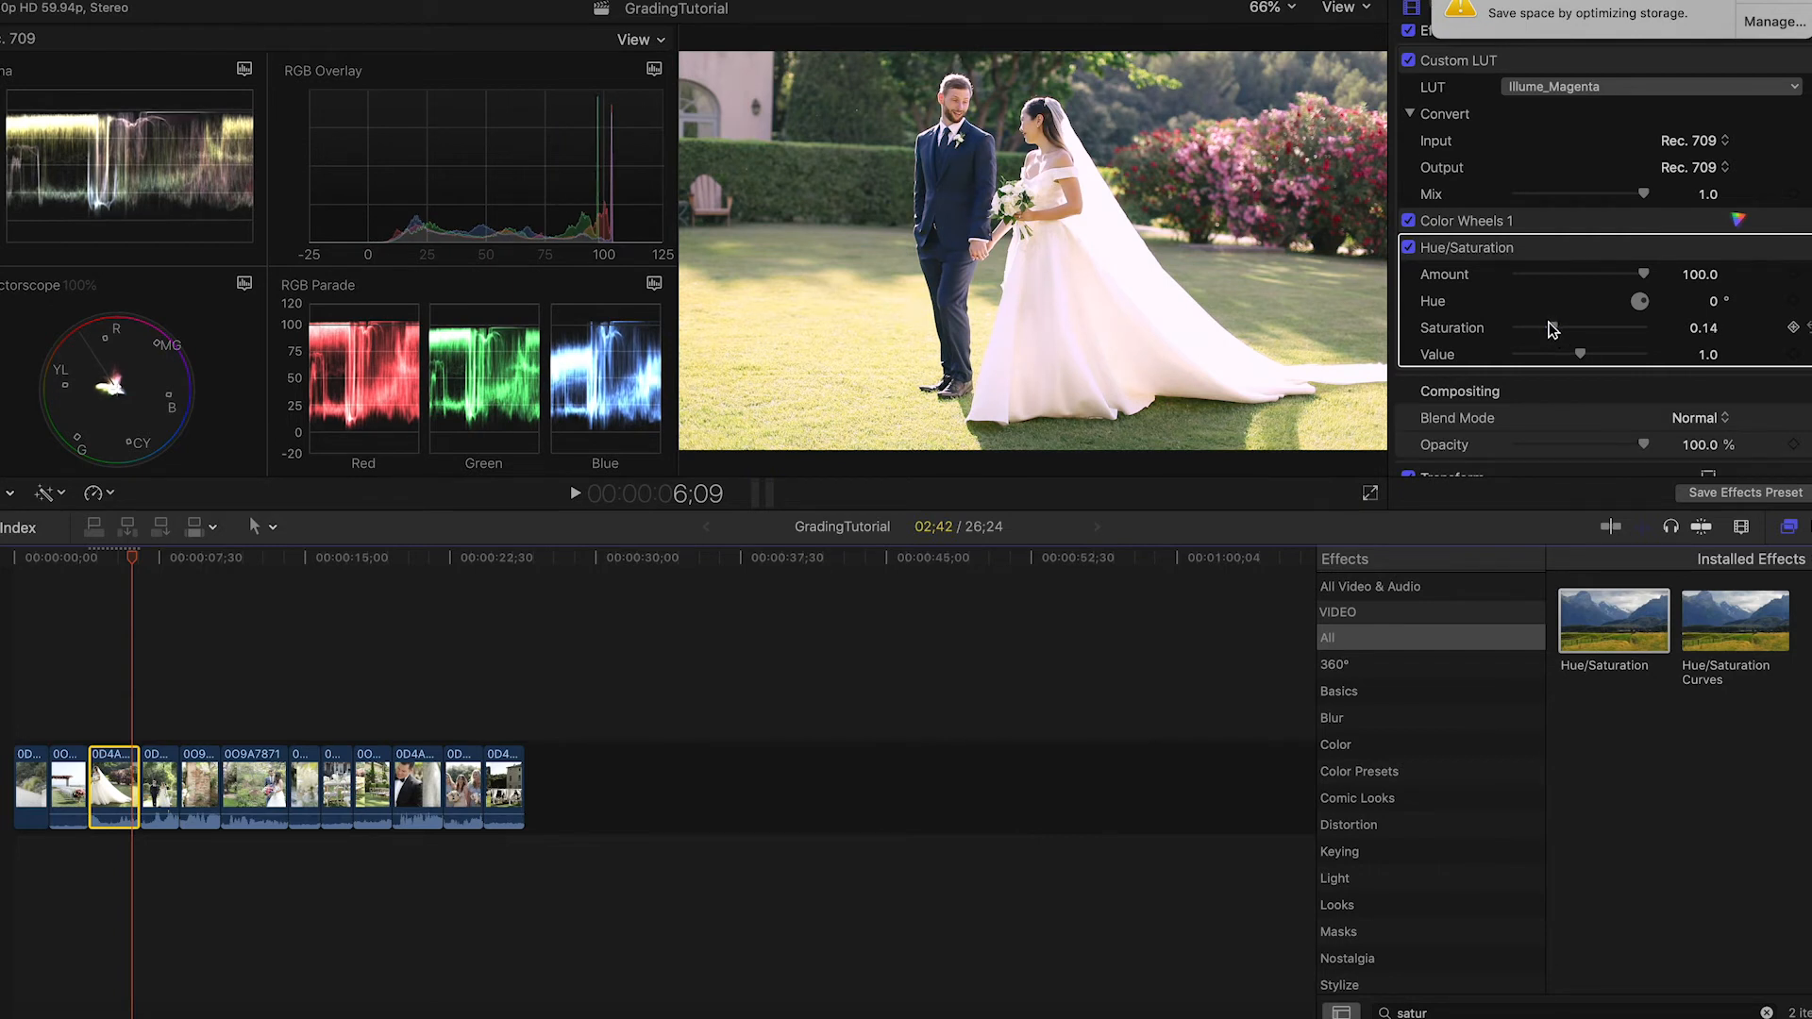
Step: Switch all effects of the third clip with the couple on the lawn off and on to compare before and after
scroll(1427, 71, "up", 2)
left_click(1409, 45)
left_click(1409, 45)
left_click(1409, 45)
left_click(1409, 45)
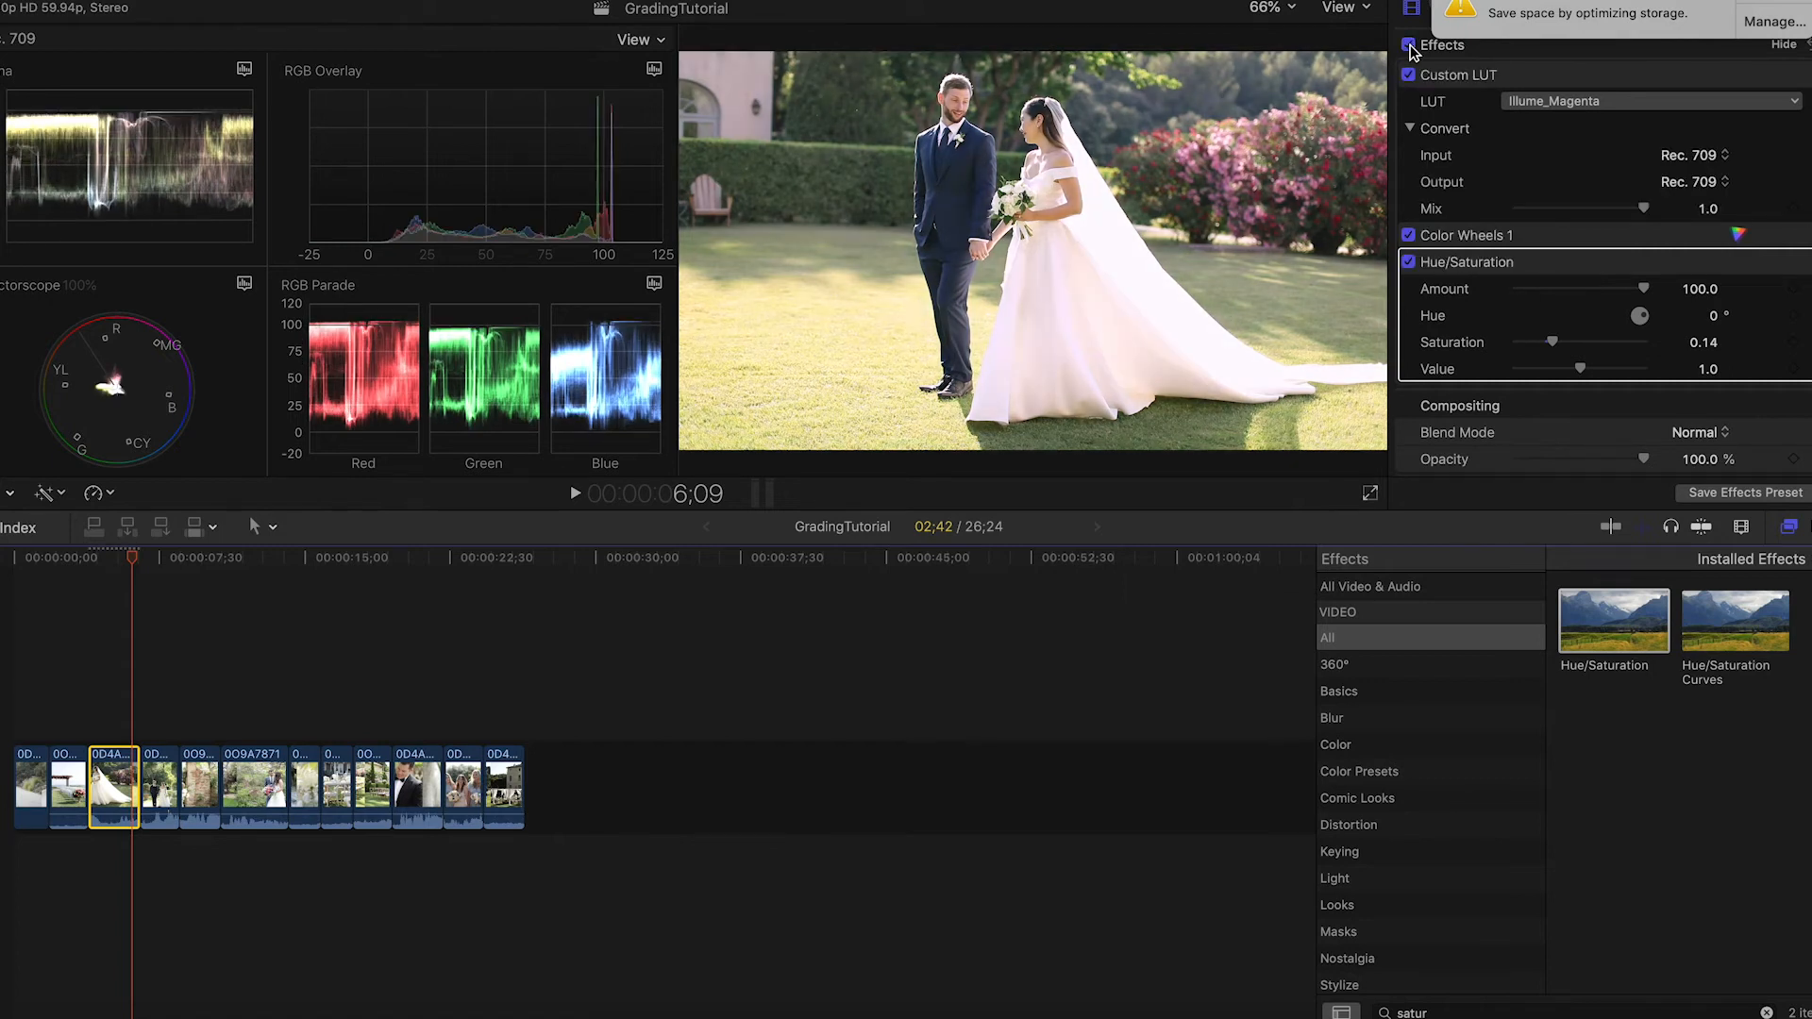
Step: Reduce the Tint of the third clip's Color Wheels 1 to 3.0
left_click(1556, 235)
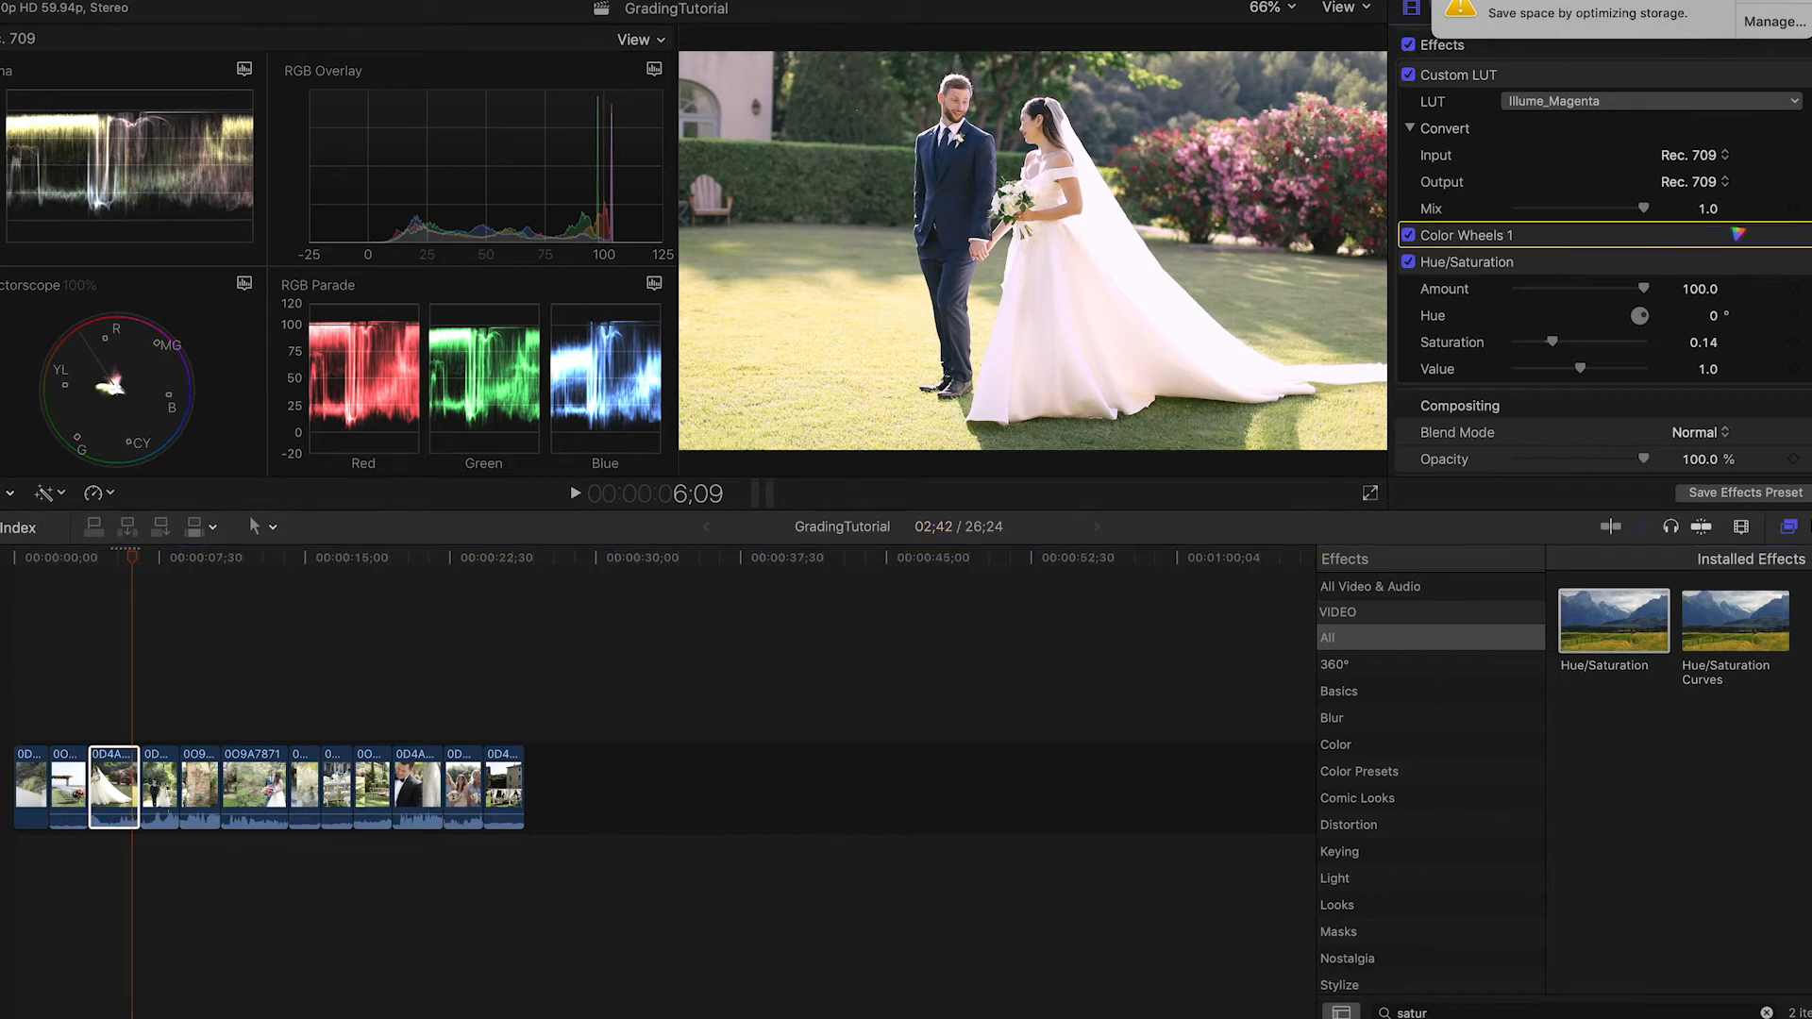
left_click(1439, 9)
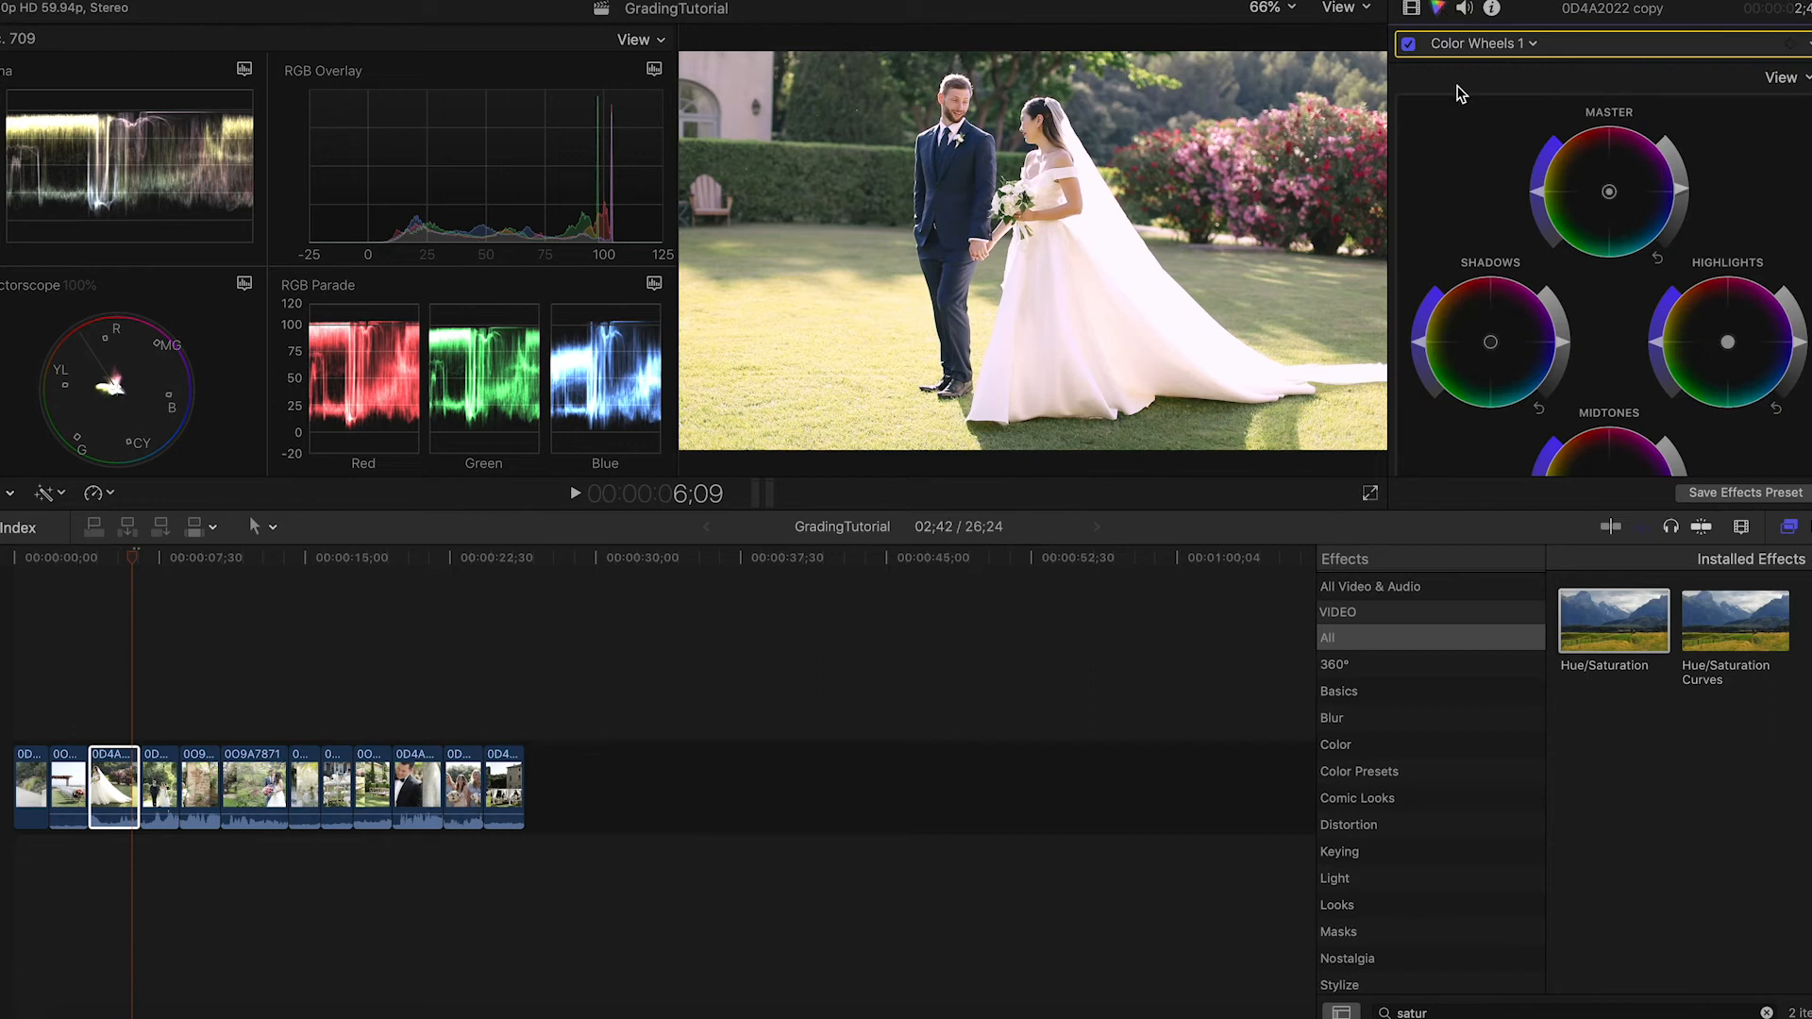
scroll(1471, 170, "down", 3)
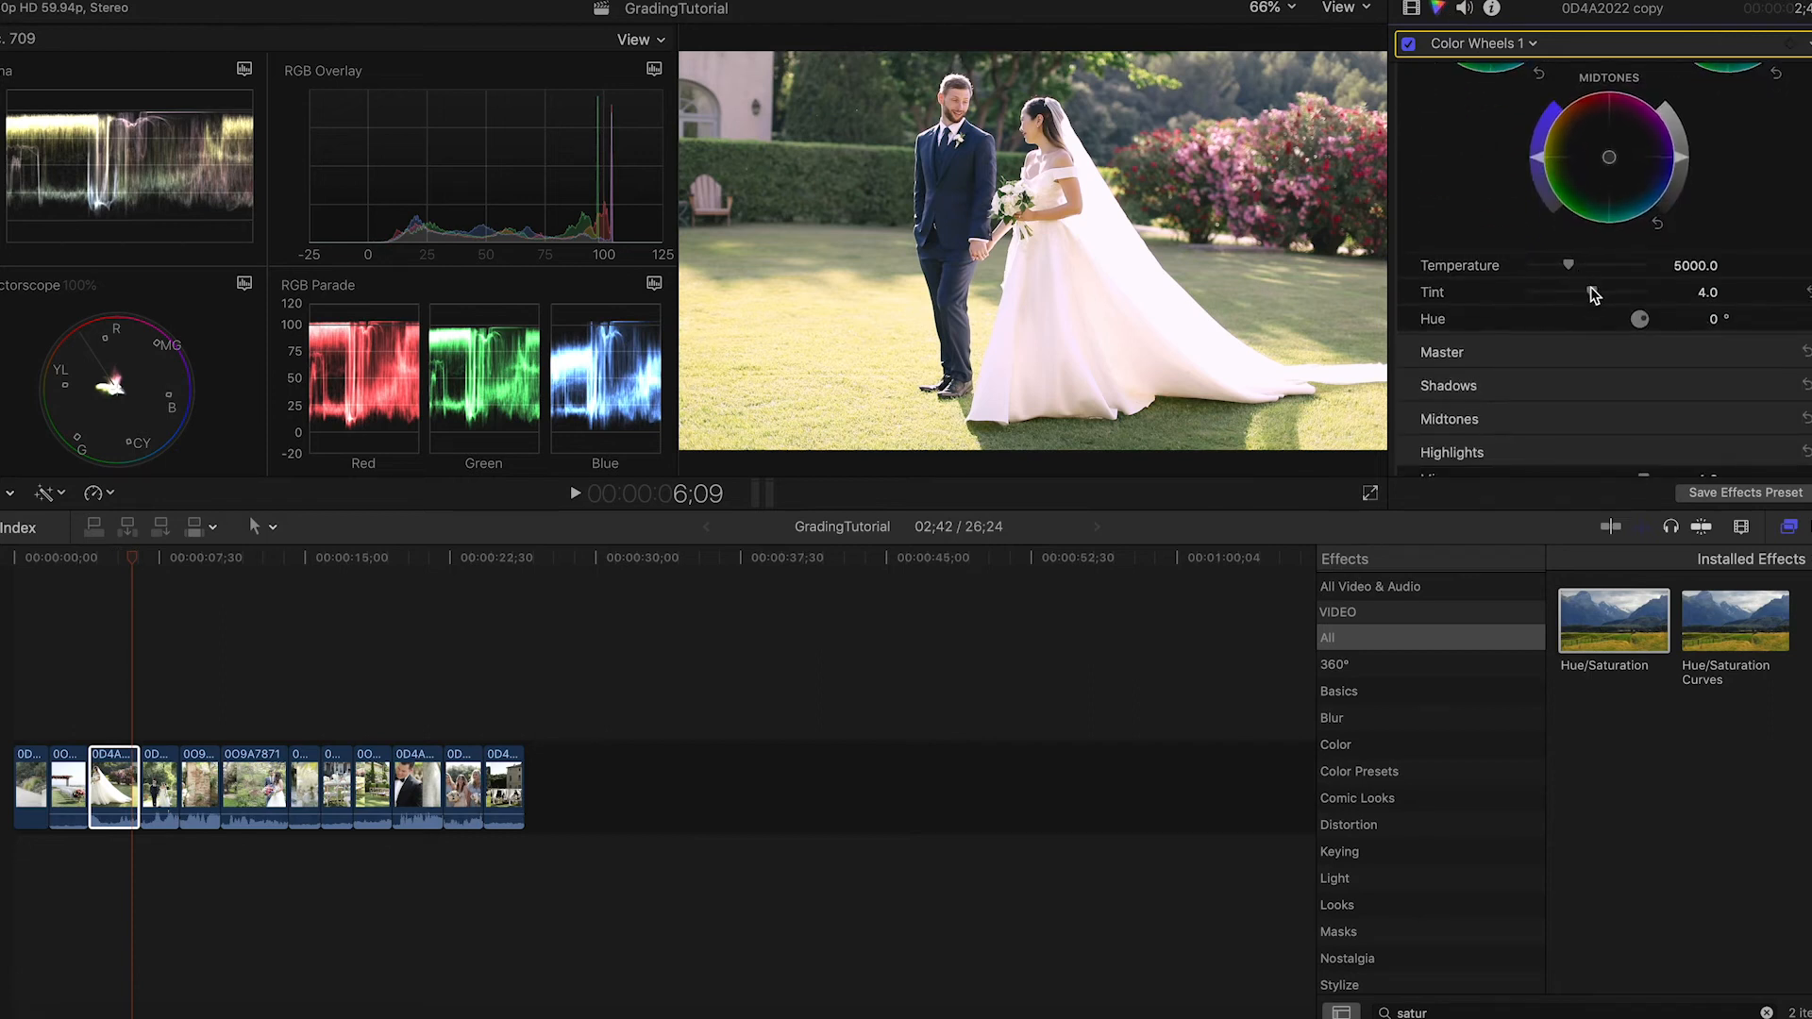
left_click_drag(1592, 290, 1590, 290)
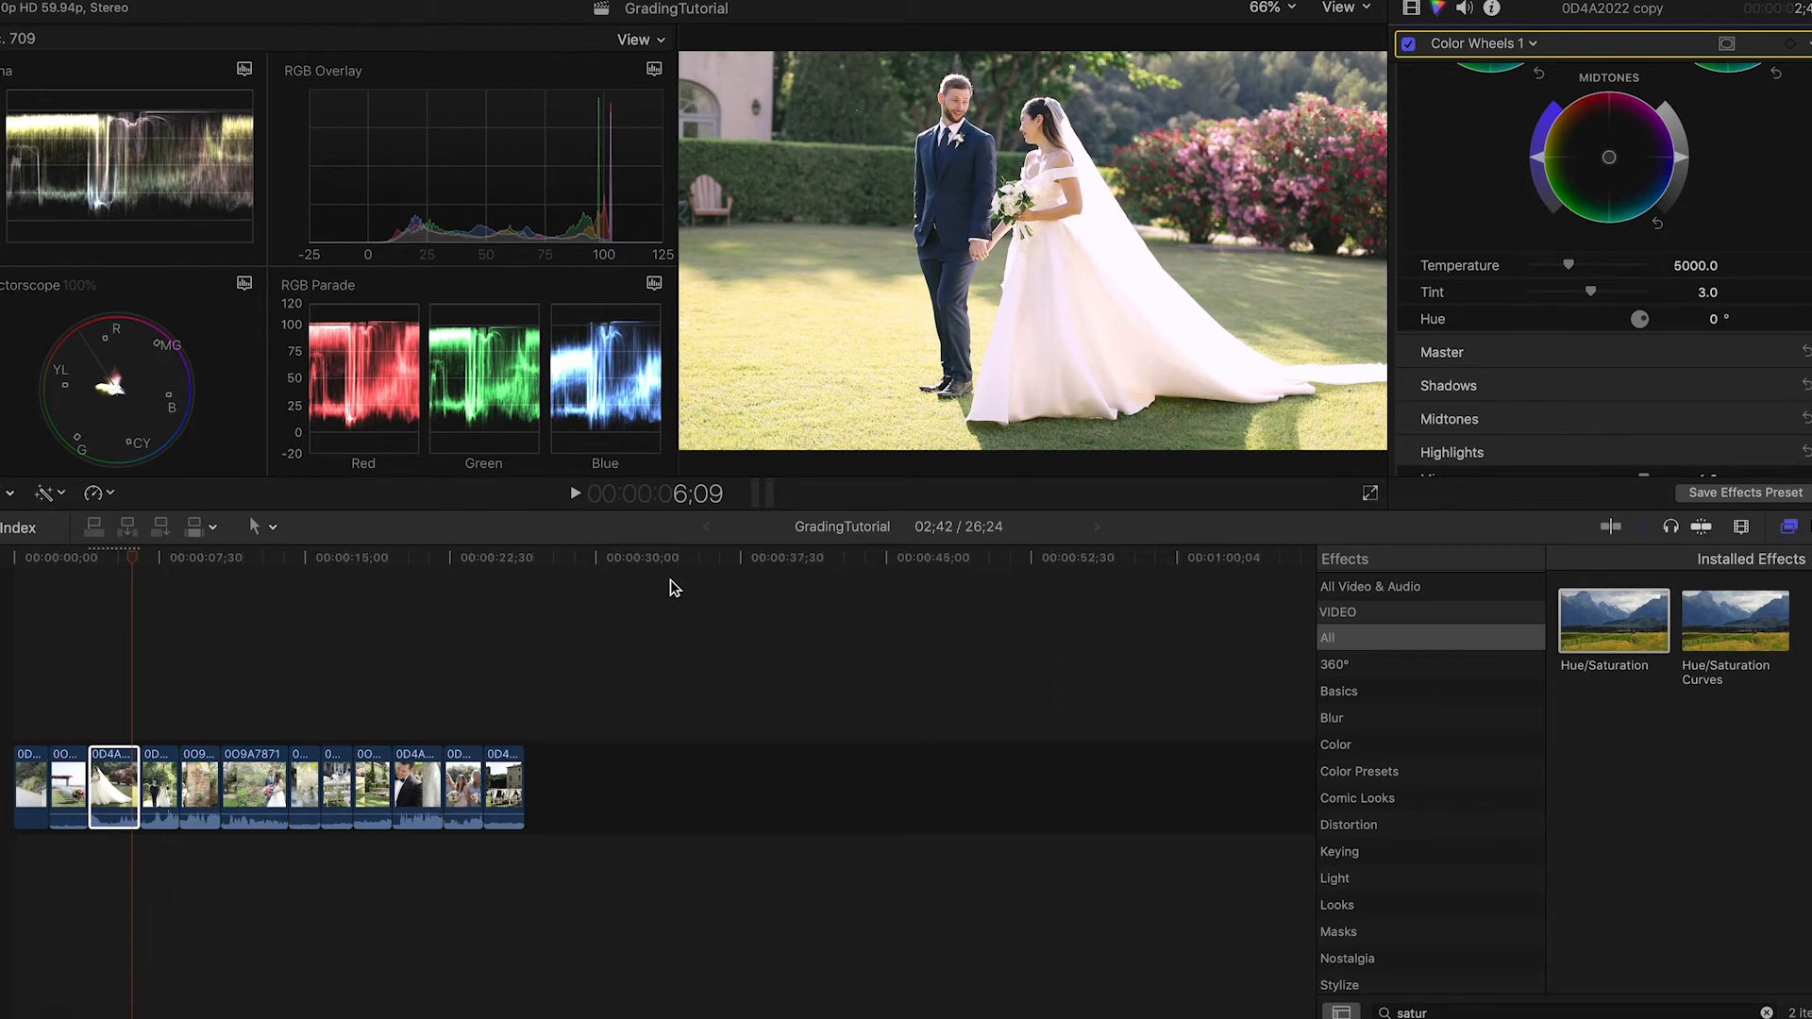
Step: Go to about 8;16 in the timeline and set the Custom LUT of the fourth clip, with the potted olive trees, to Illume_Magenta
left_click(166, 556)
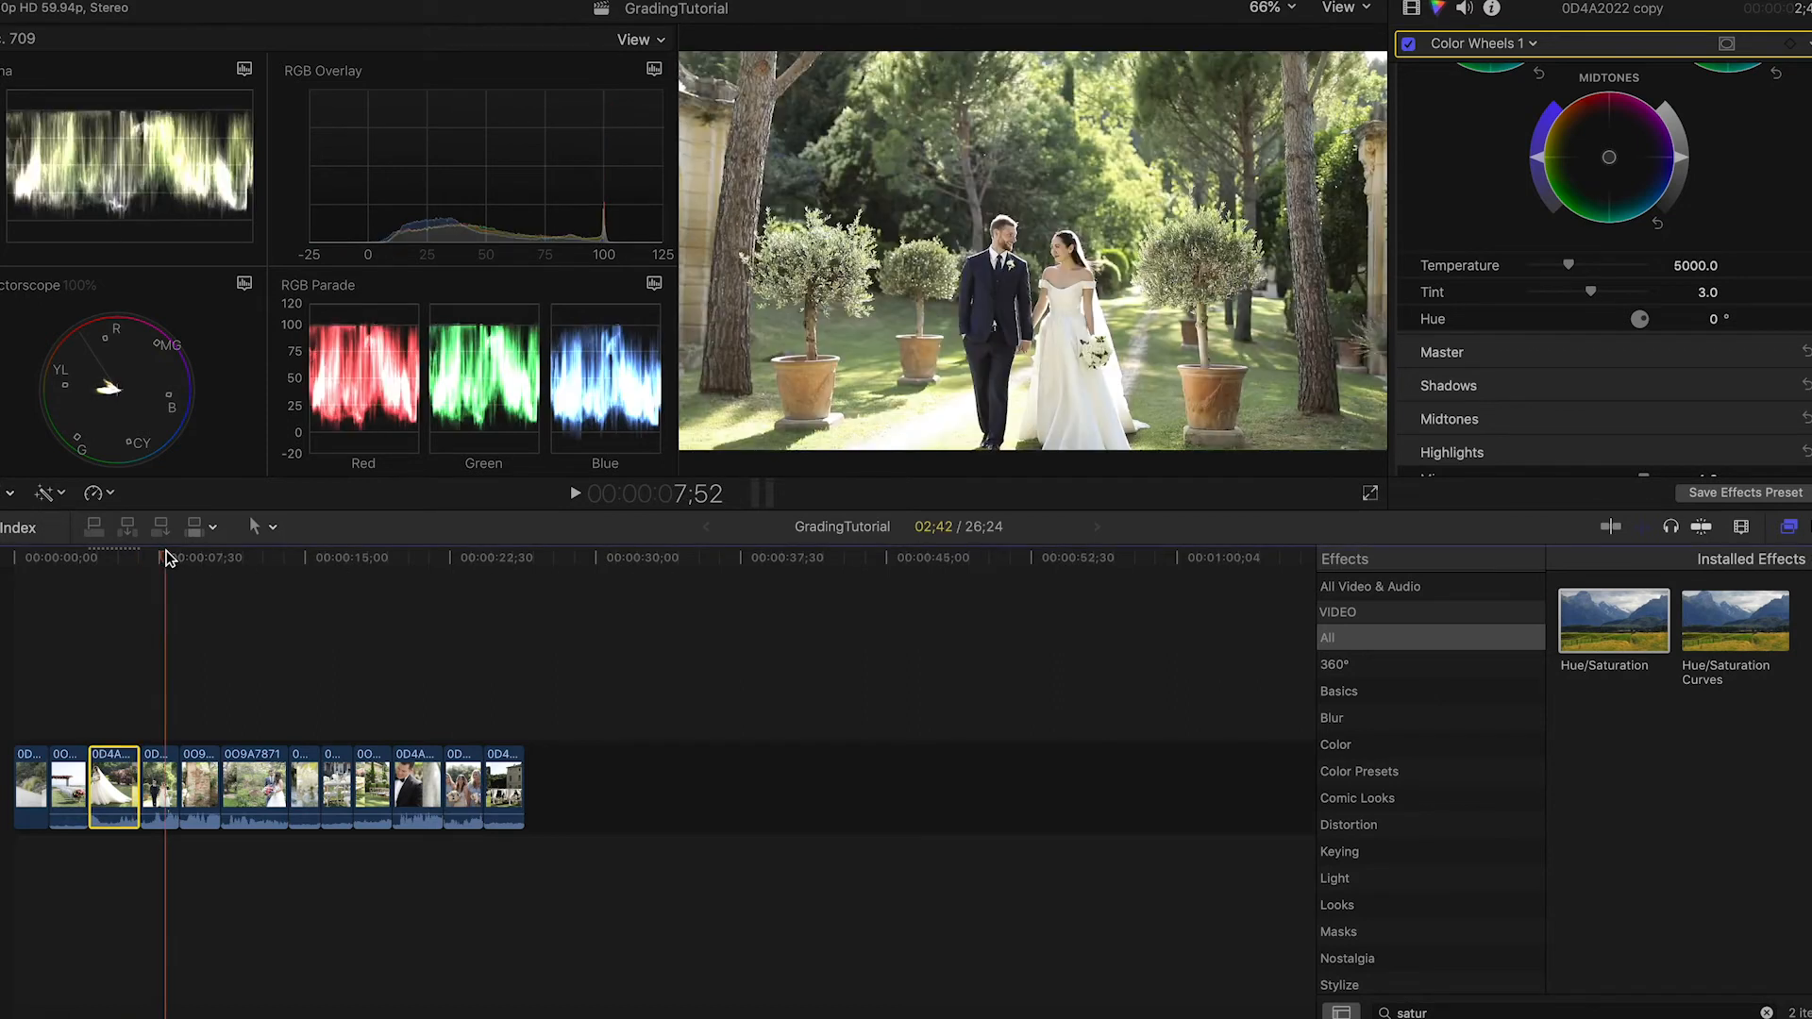
left_click(152, 782)
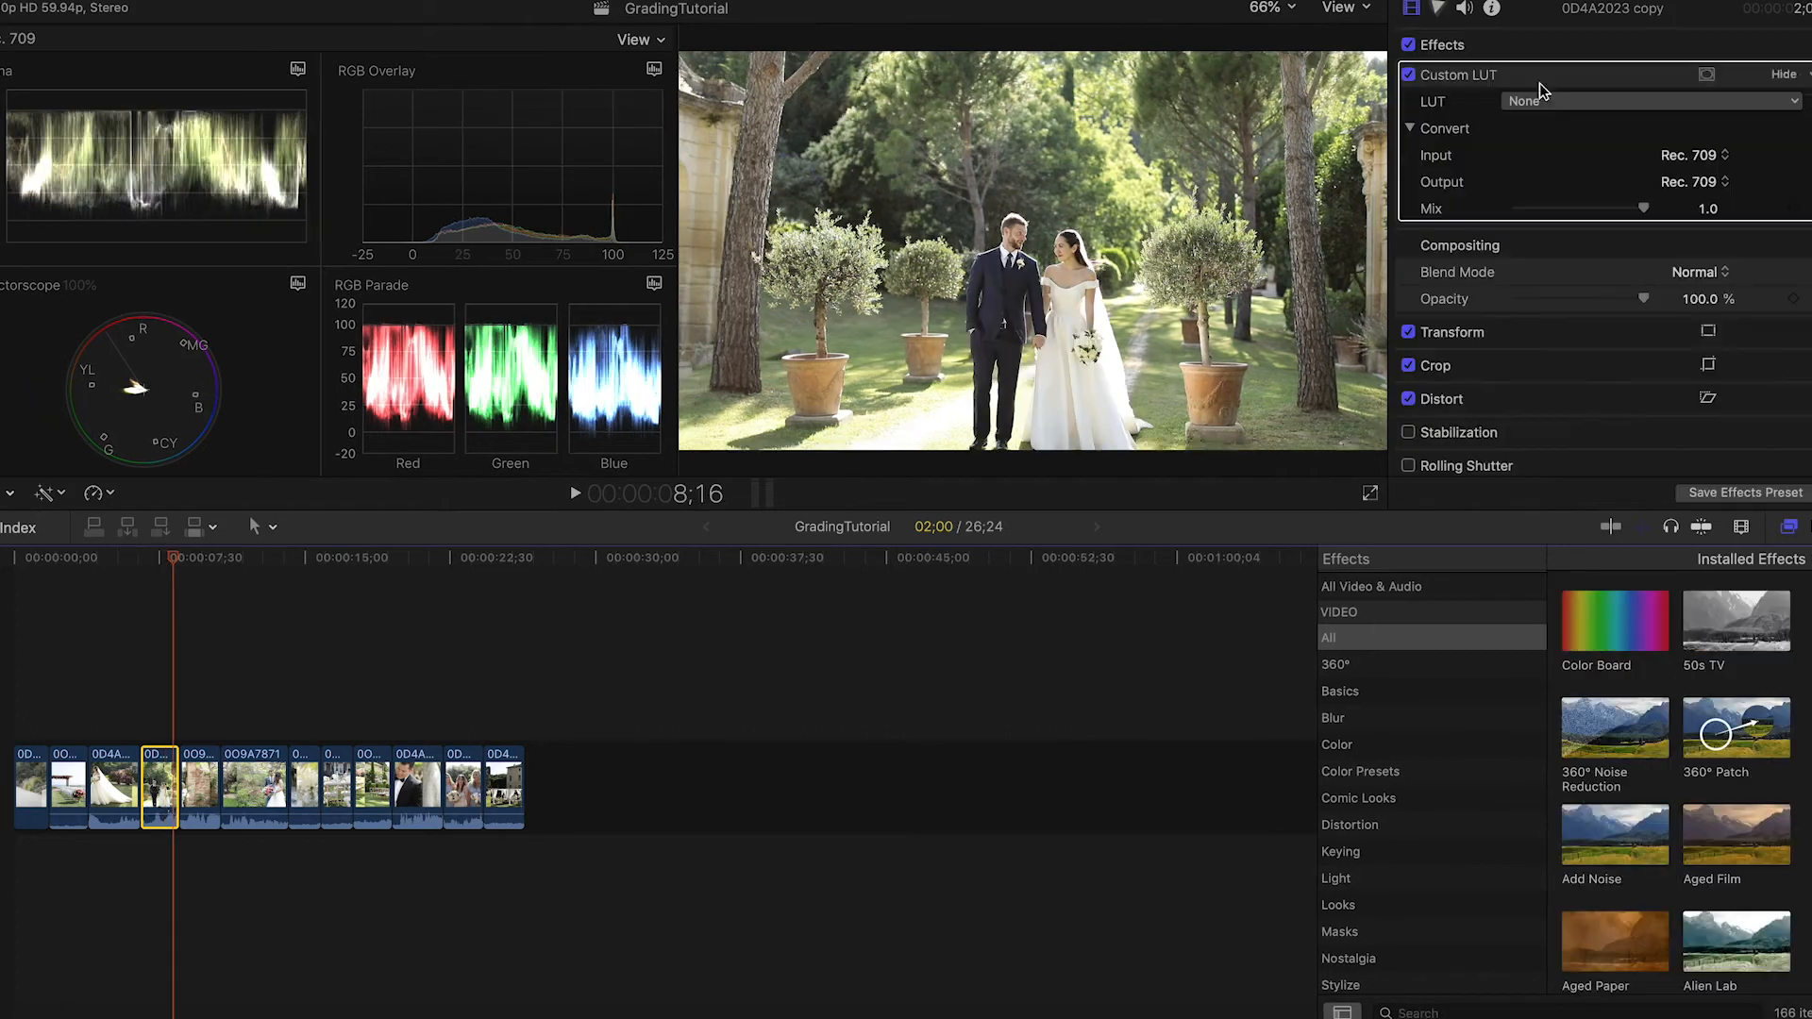
left_click(1540, 101)
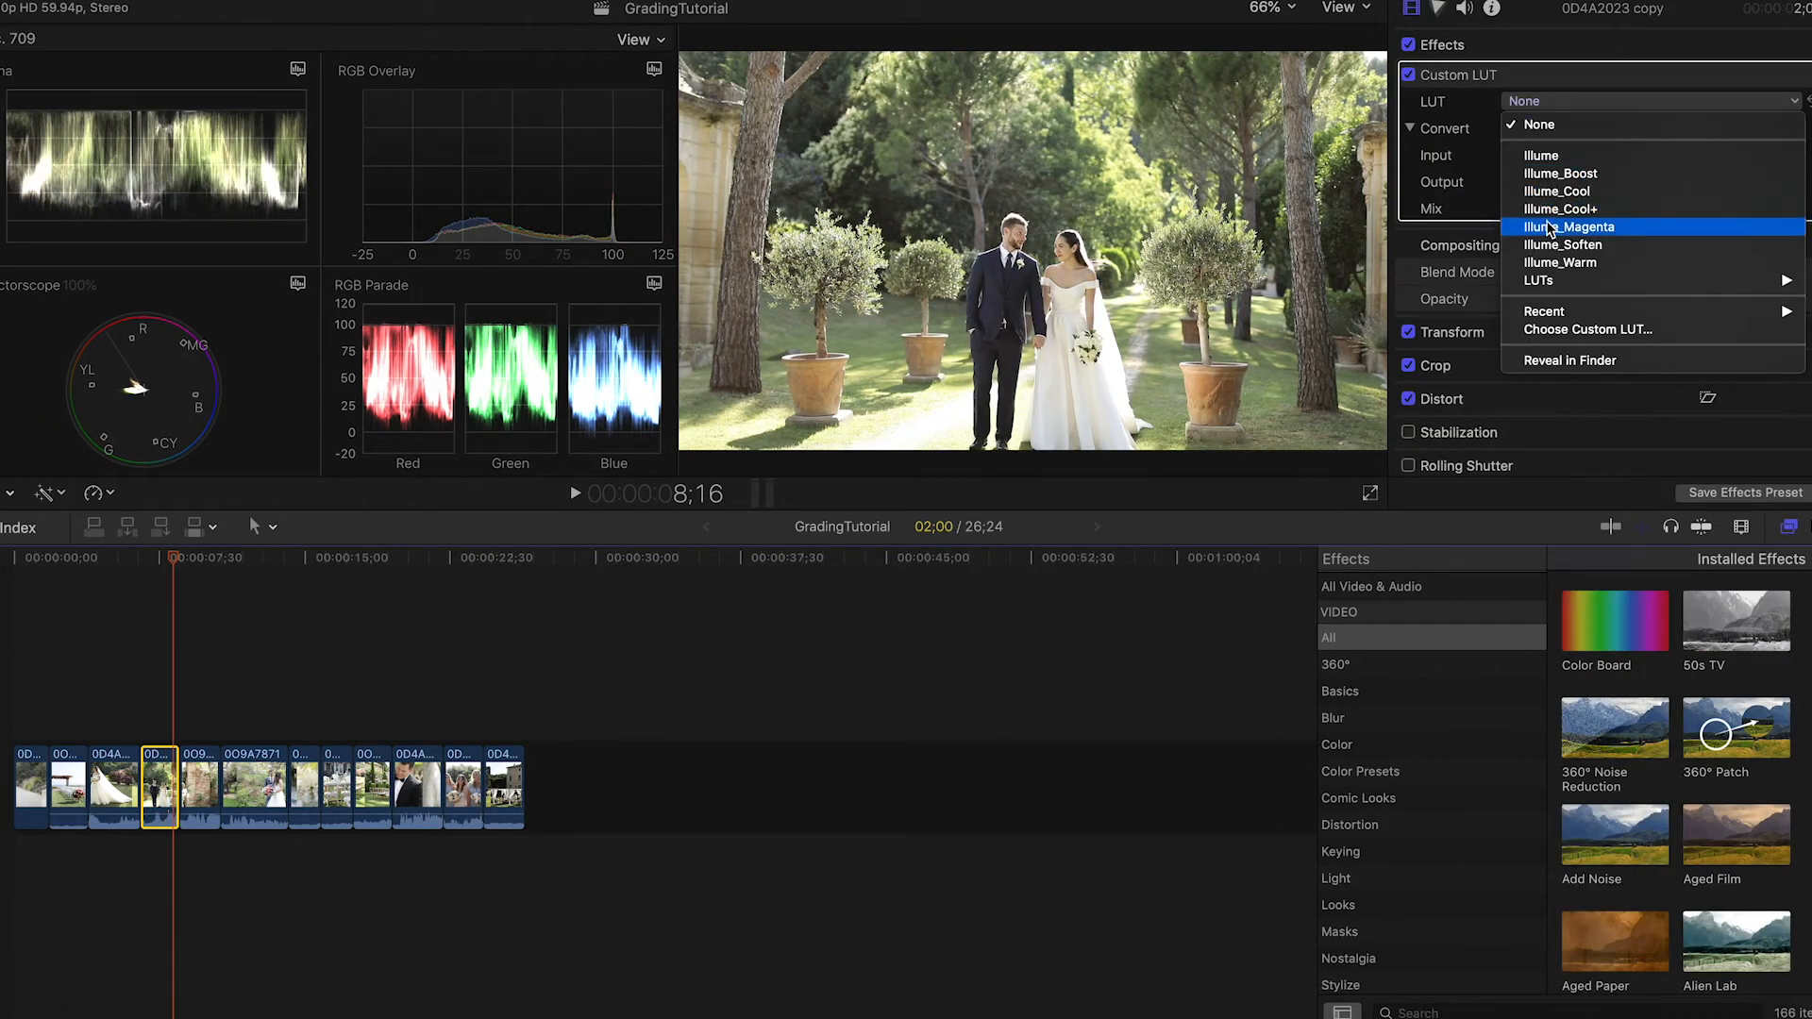
key("Escape")
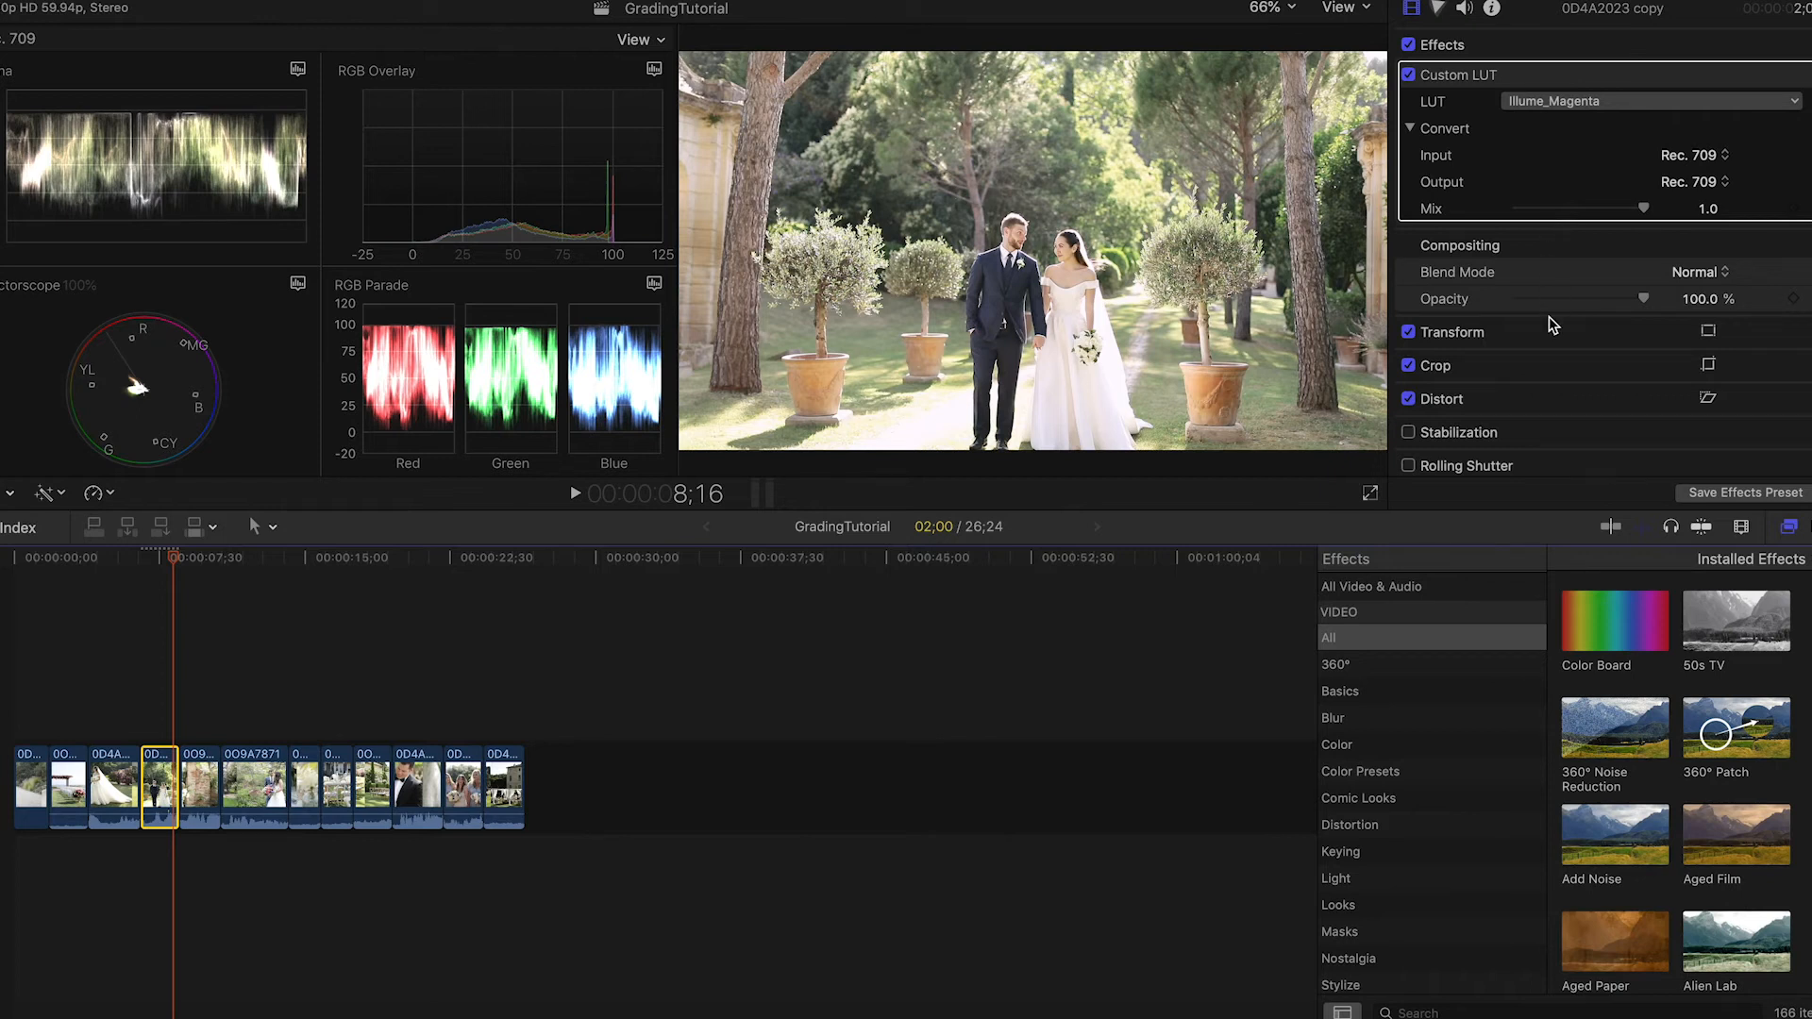
Step: Search the effects for "color" and add a Color Wheels effect to the fourth clip
left_click(1468, 1010)
type("color")
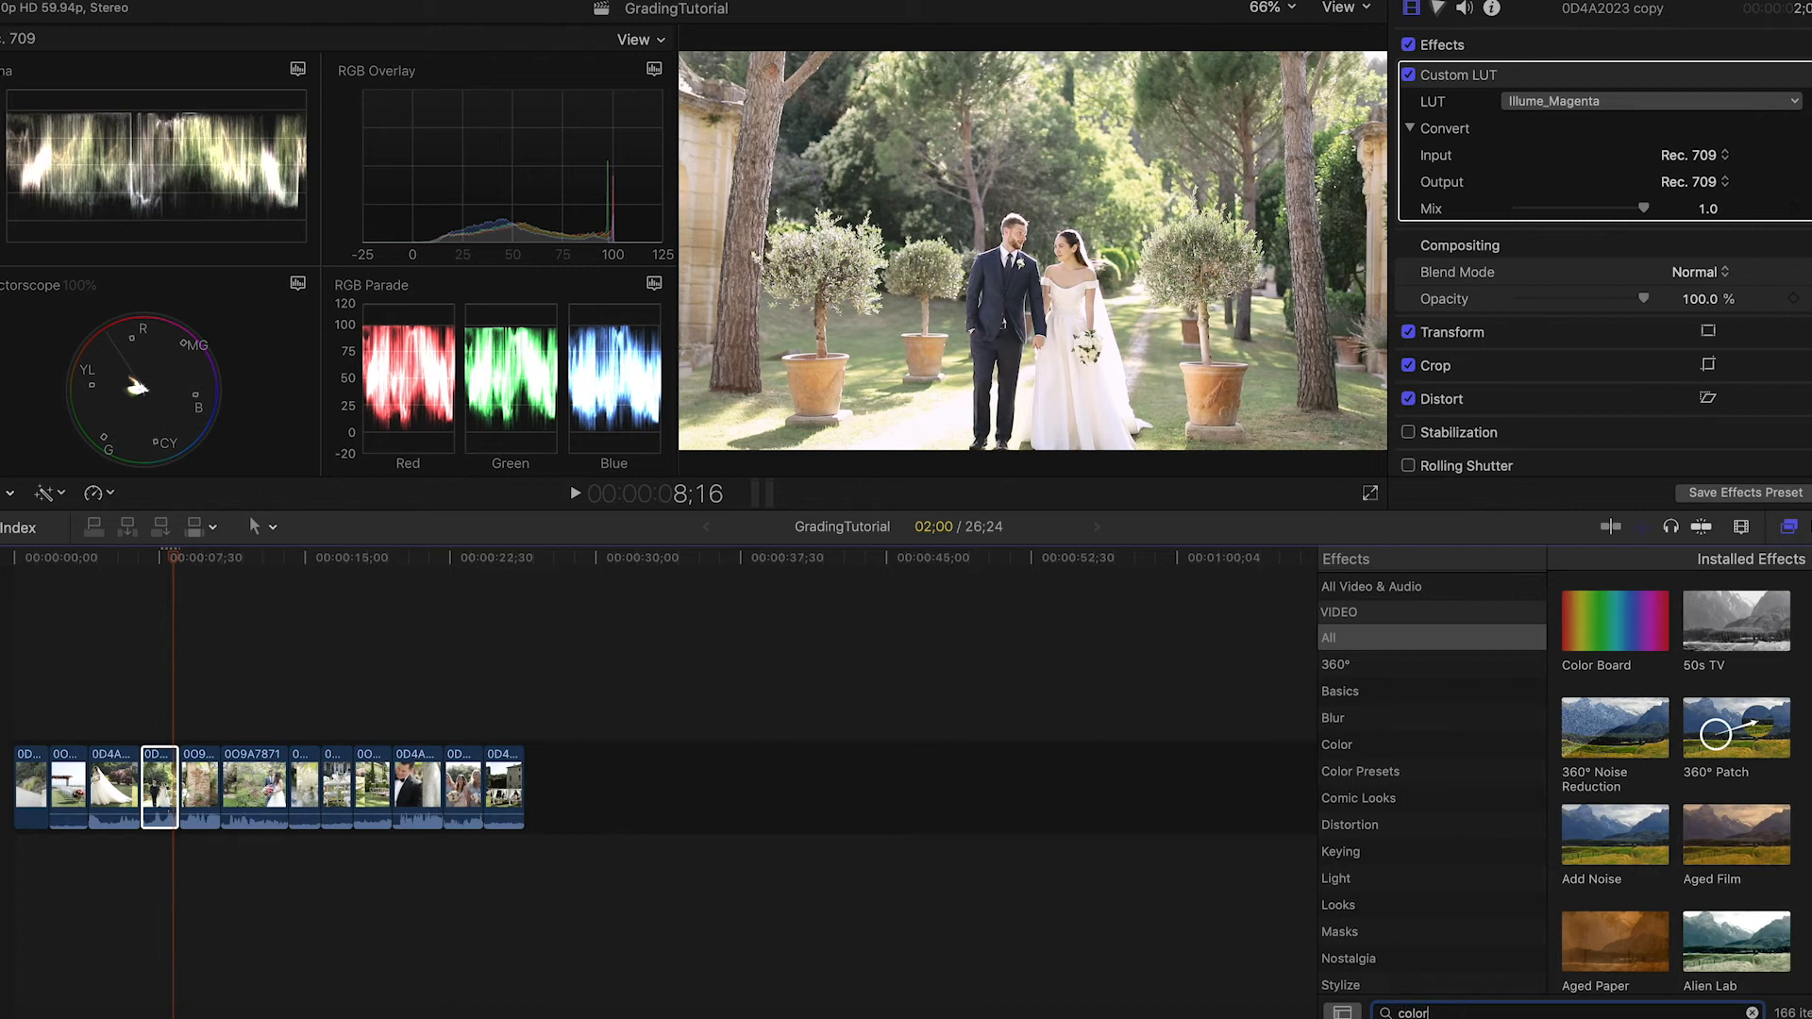
left_click(1631, 743)
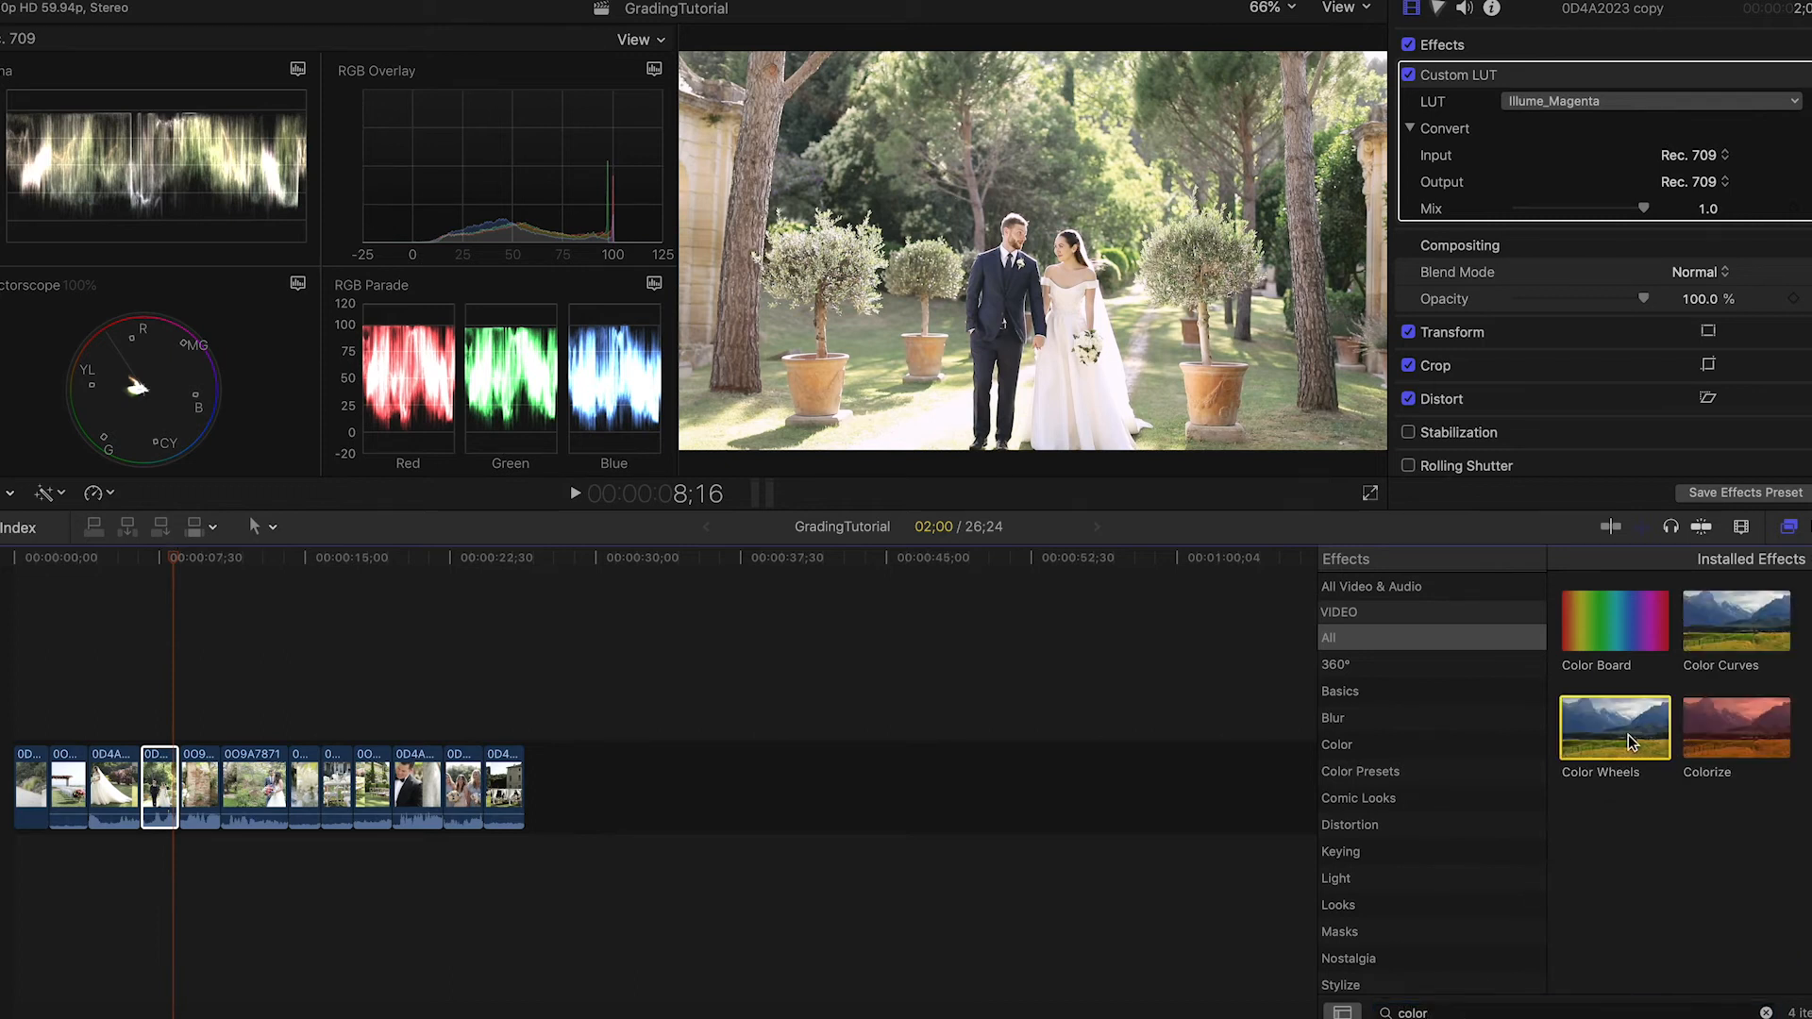
left_click_drag(1631, 742, 162, 769)
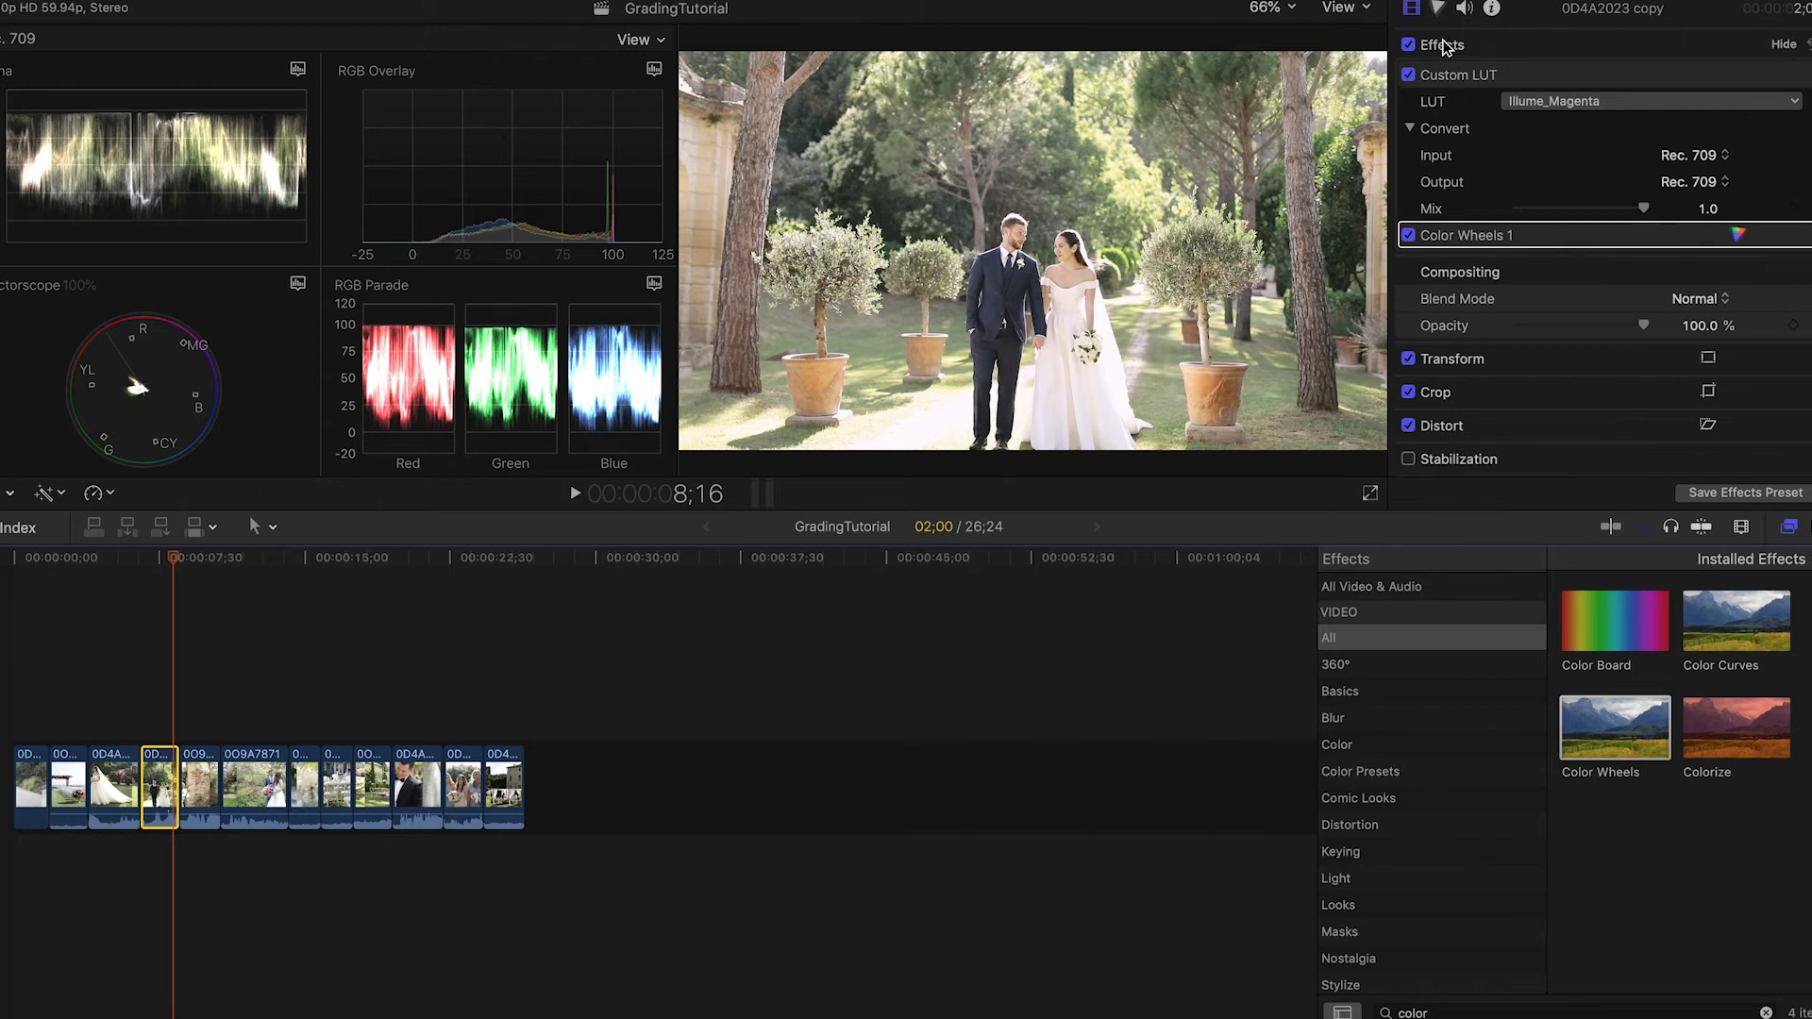
Step: In the fourth clip's Color Wheels 1, lower the Shadows brightness and raise the Master brightness slightly
left_click(1441, 7)
scroll(1510, 236, "down", 2)
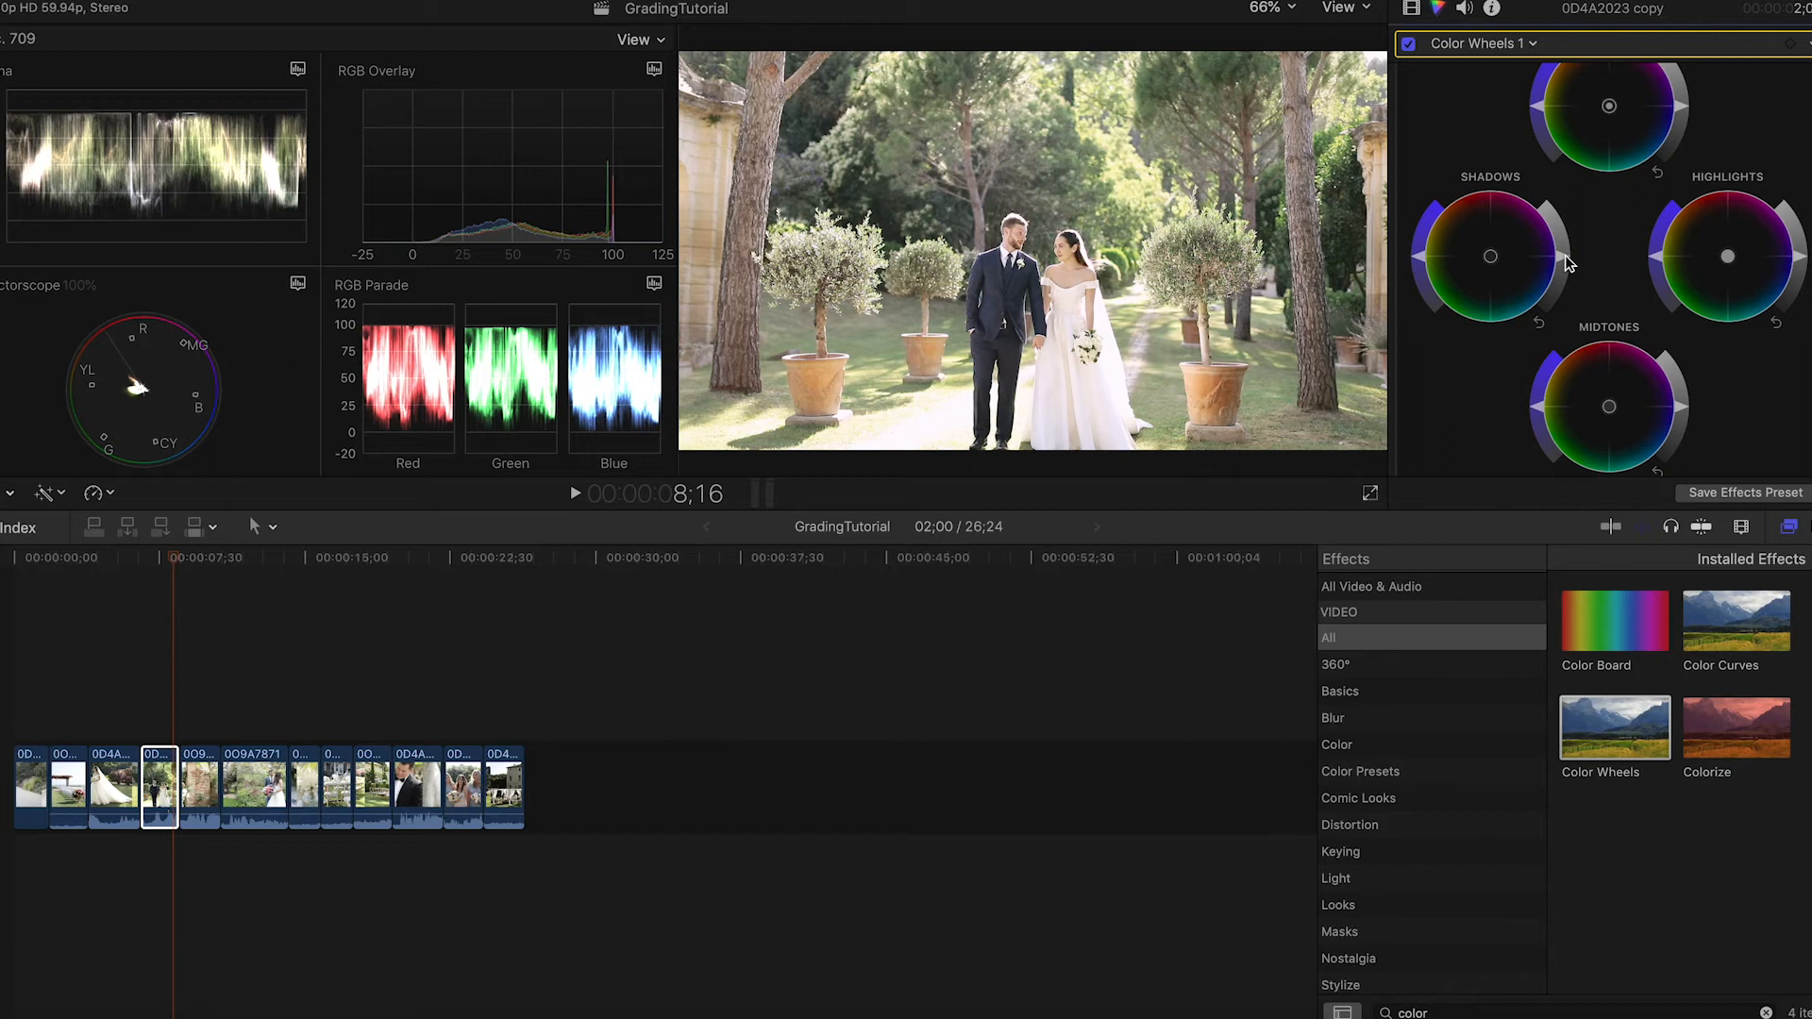
left_click_drag(1565, 264, 1565, 279)
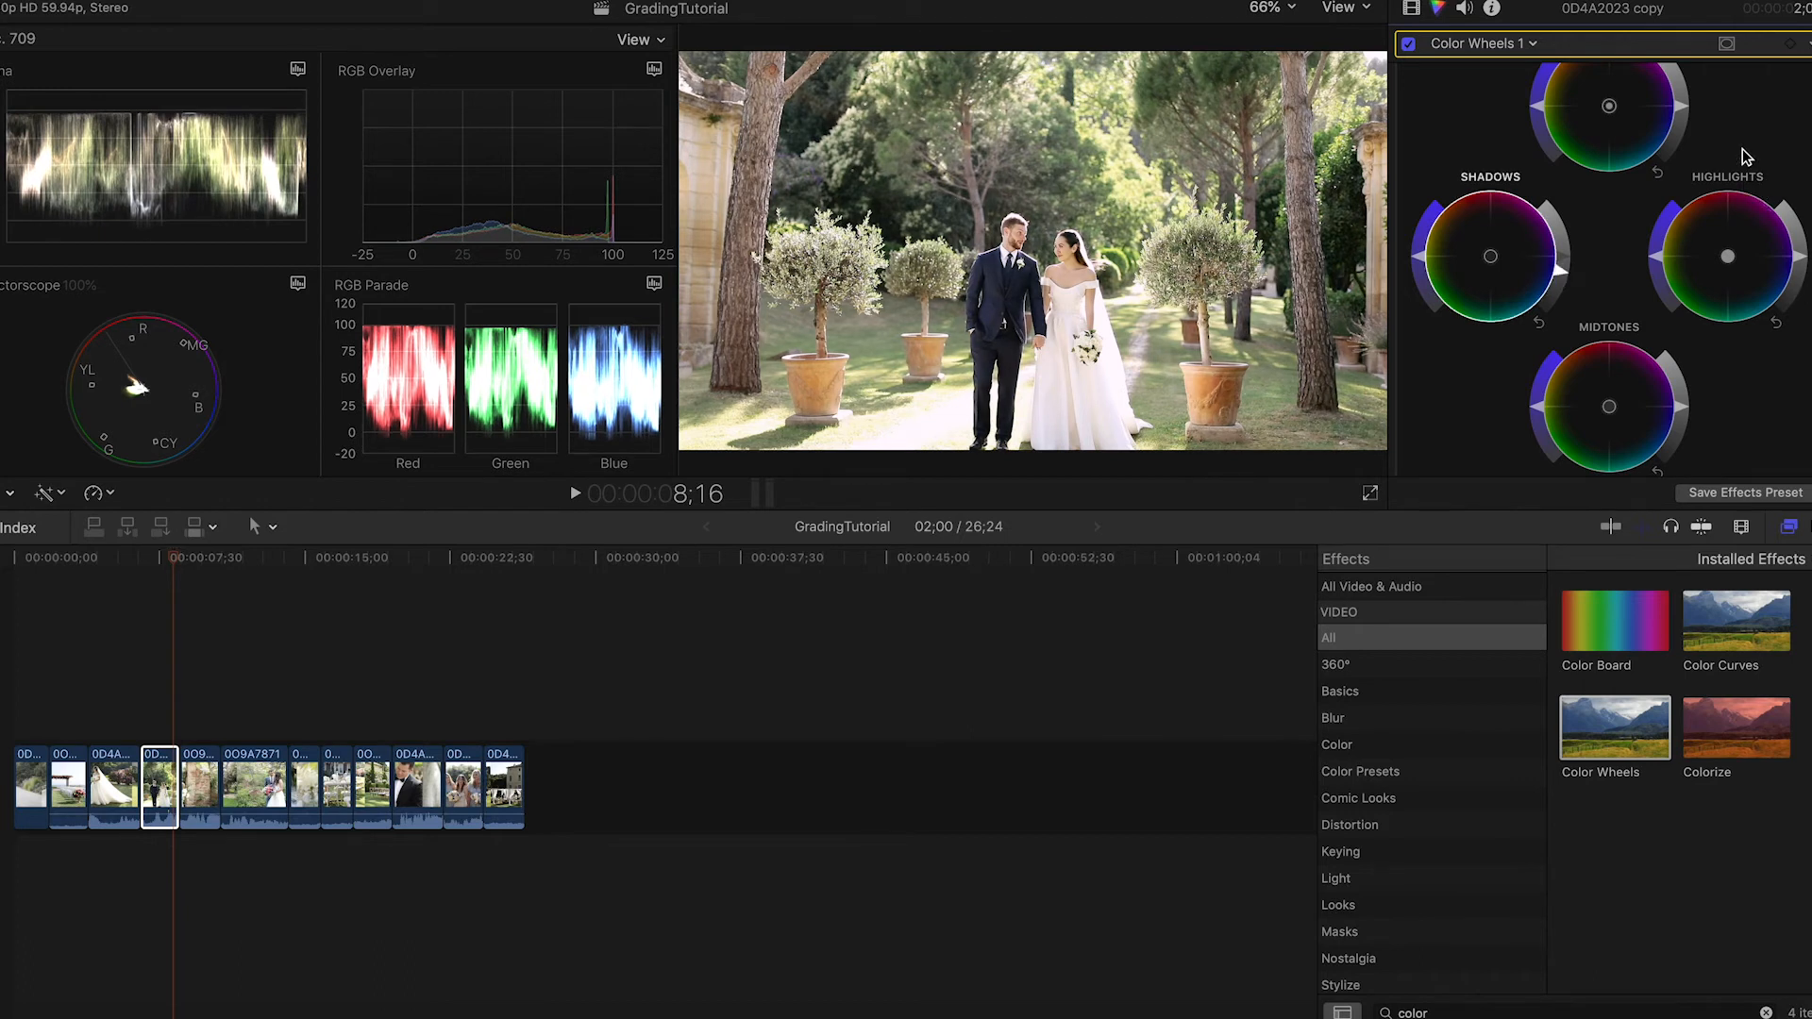
scroll(1743, 149, "up", 2)
left_click_drag(1686, 146, 1686, 146)
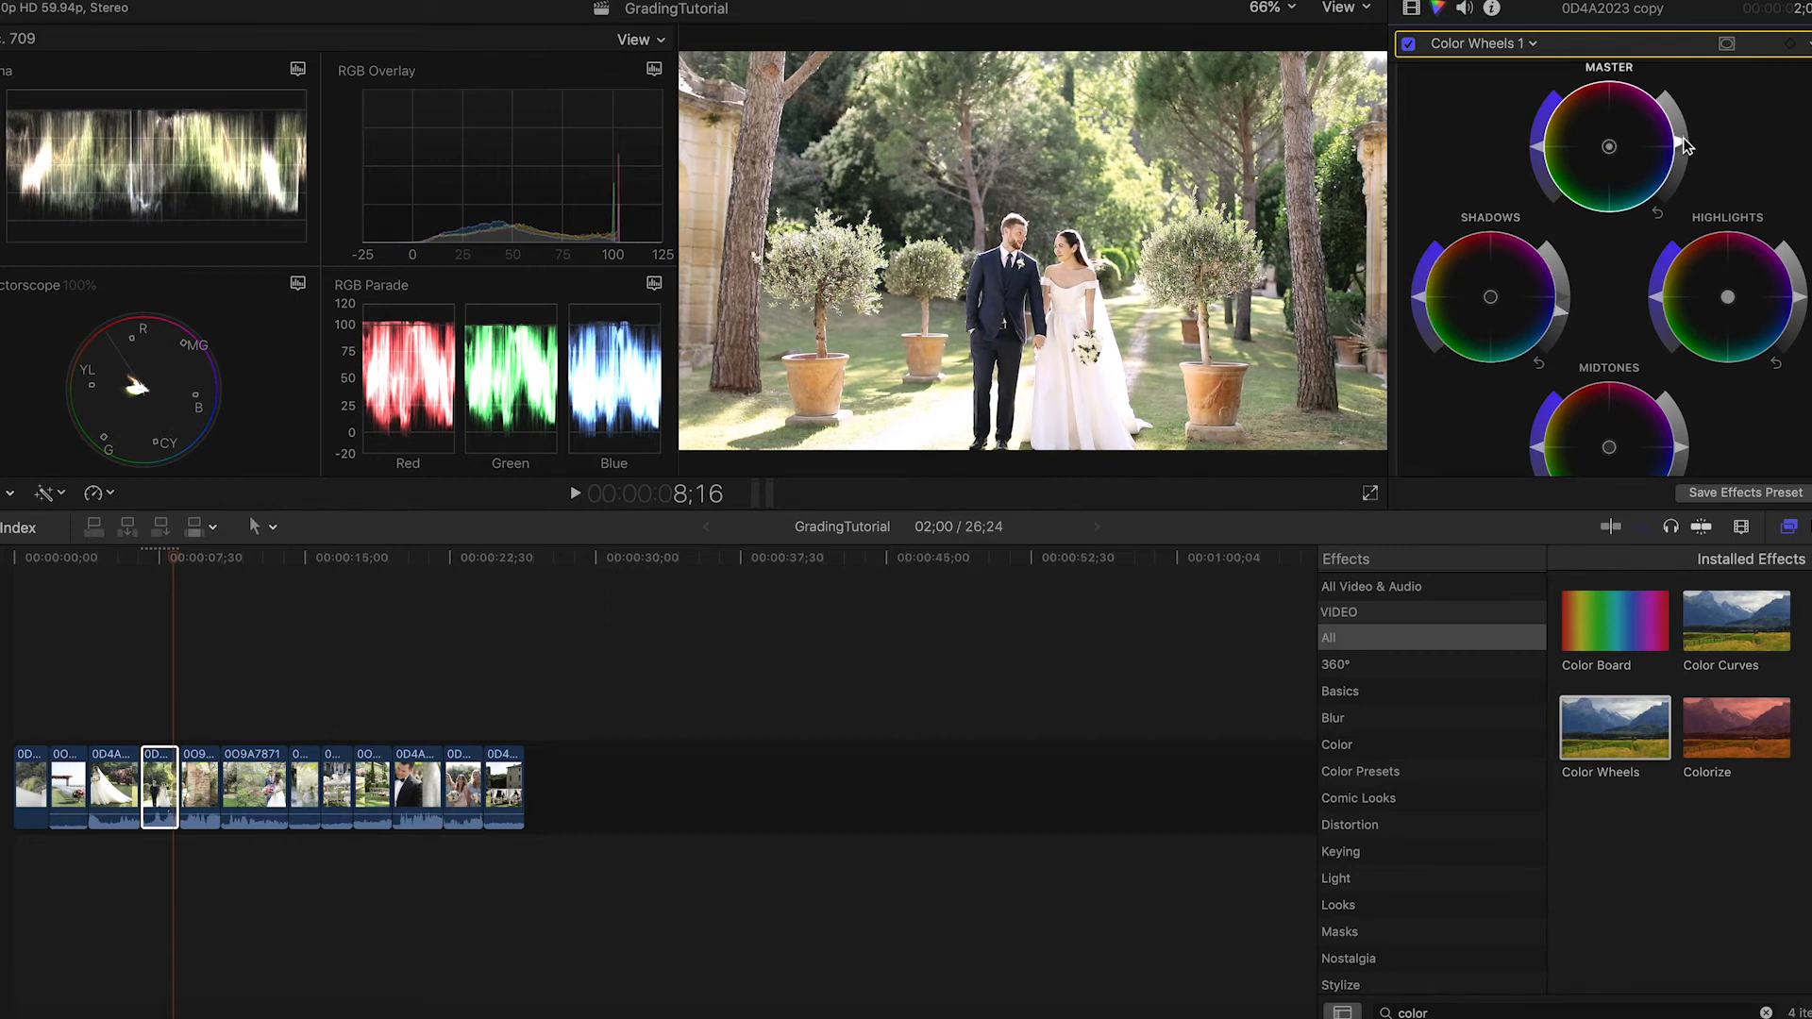
Step: Set the Tint to 4.0 and the Temperature to 5232 in the fourth clip's Color Wheels 1
scroll(1721, 250, "down", 5)
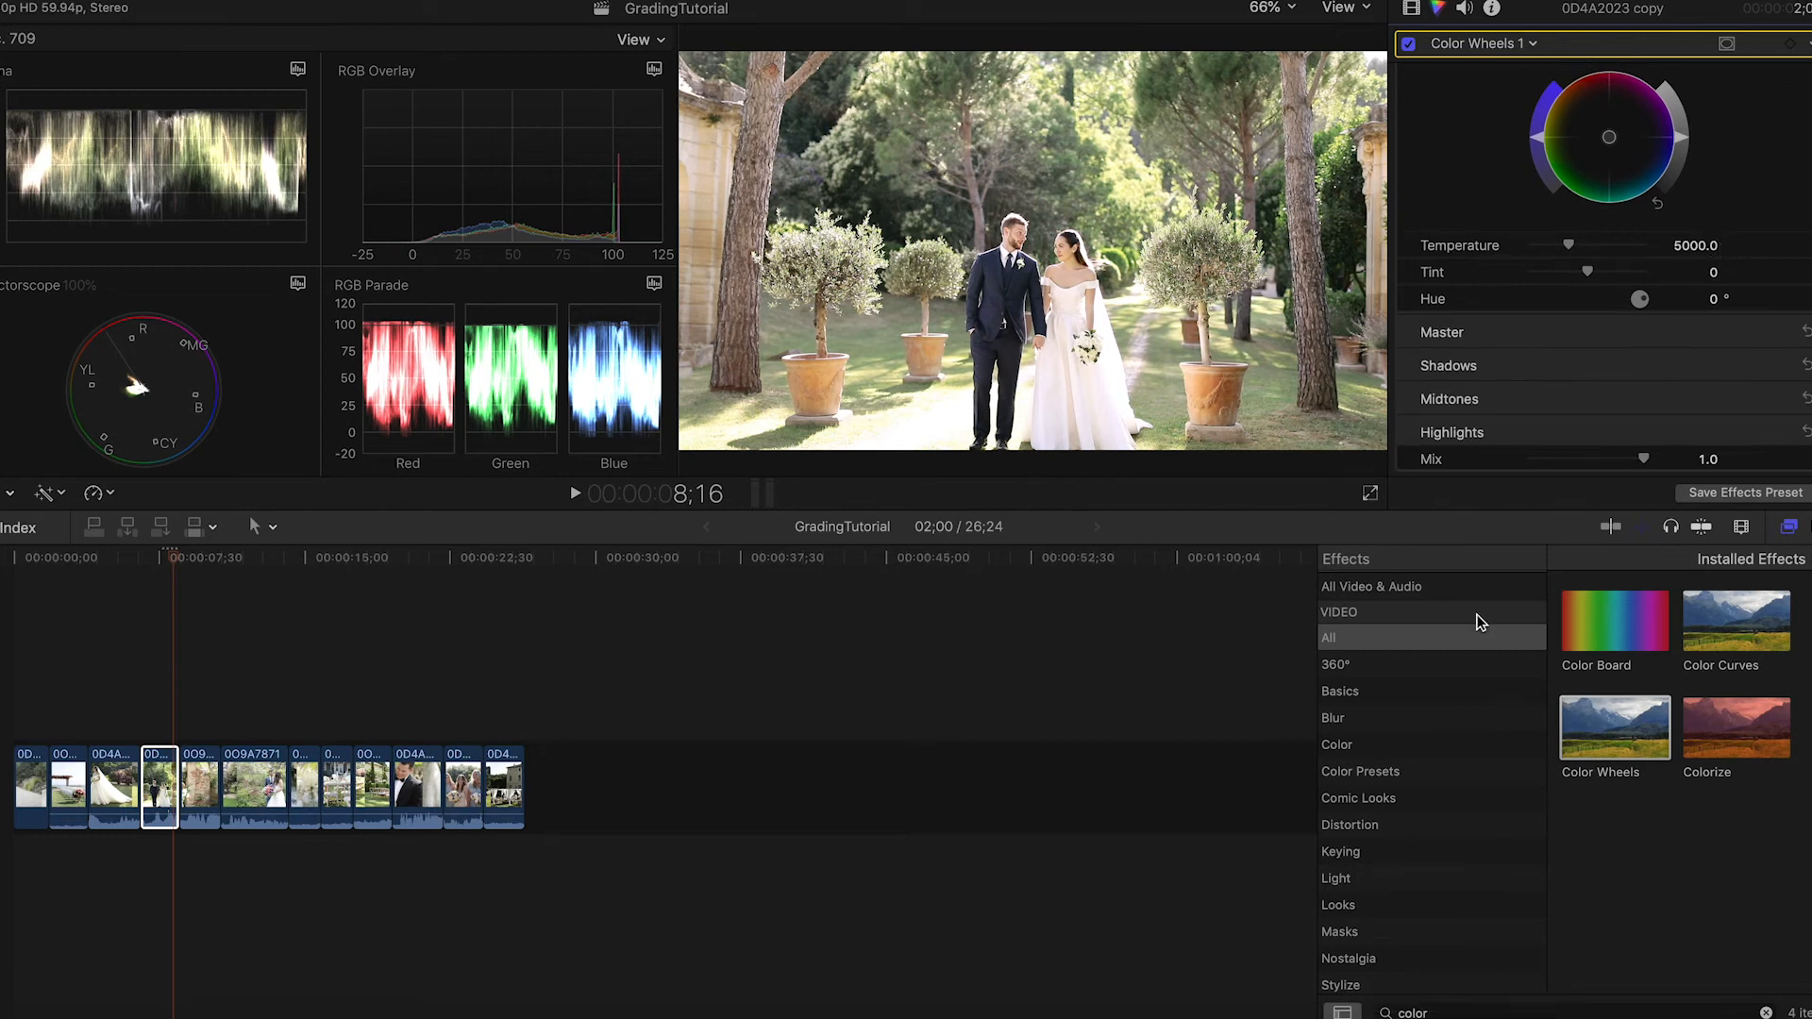
left_click_drag(1589, 272, 1595, 277)
left_click_drag(1570, 246, 1578, 253)
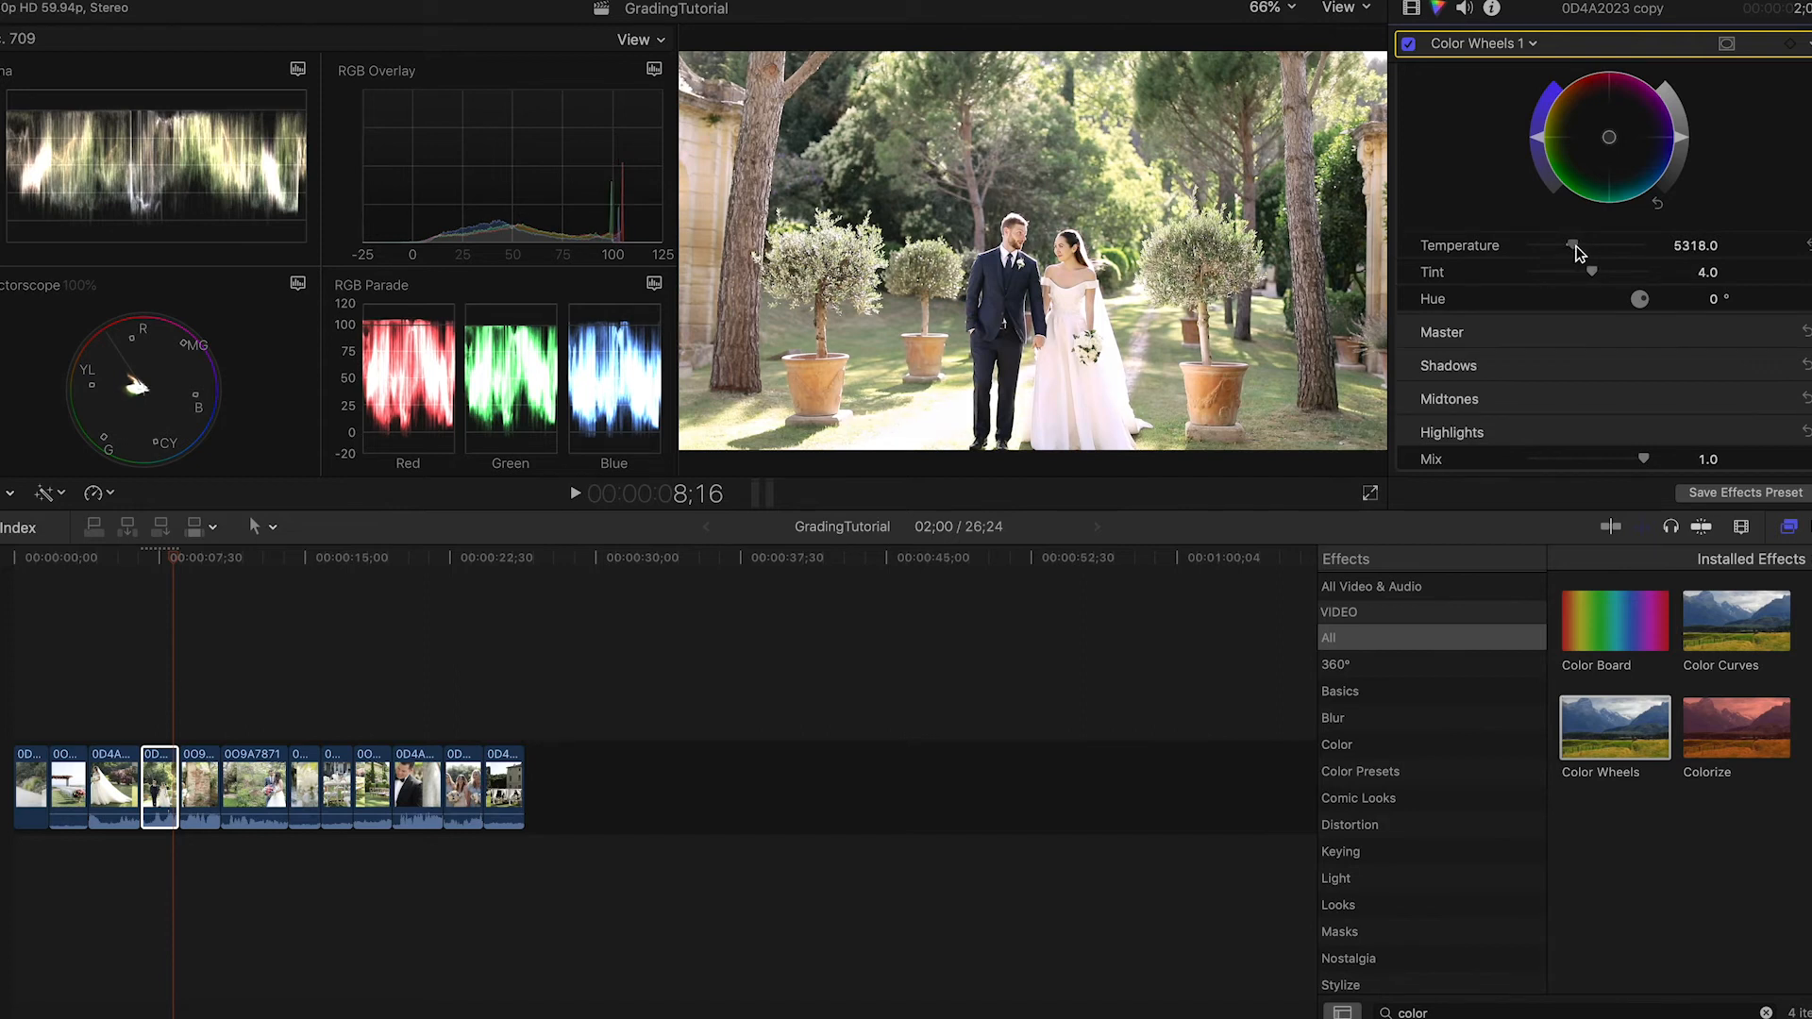
left_click_drag(1575, 244, 1572, 246)
scroll(1504, 193, "down", 1)
Step: Search the effects for "satur", add Hue/Saturation to the fourth clip and set its Saturation to 0.11
double_click(1429, 1012)
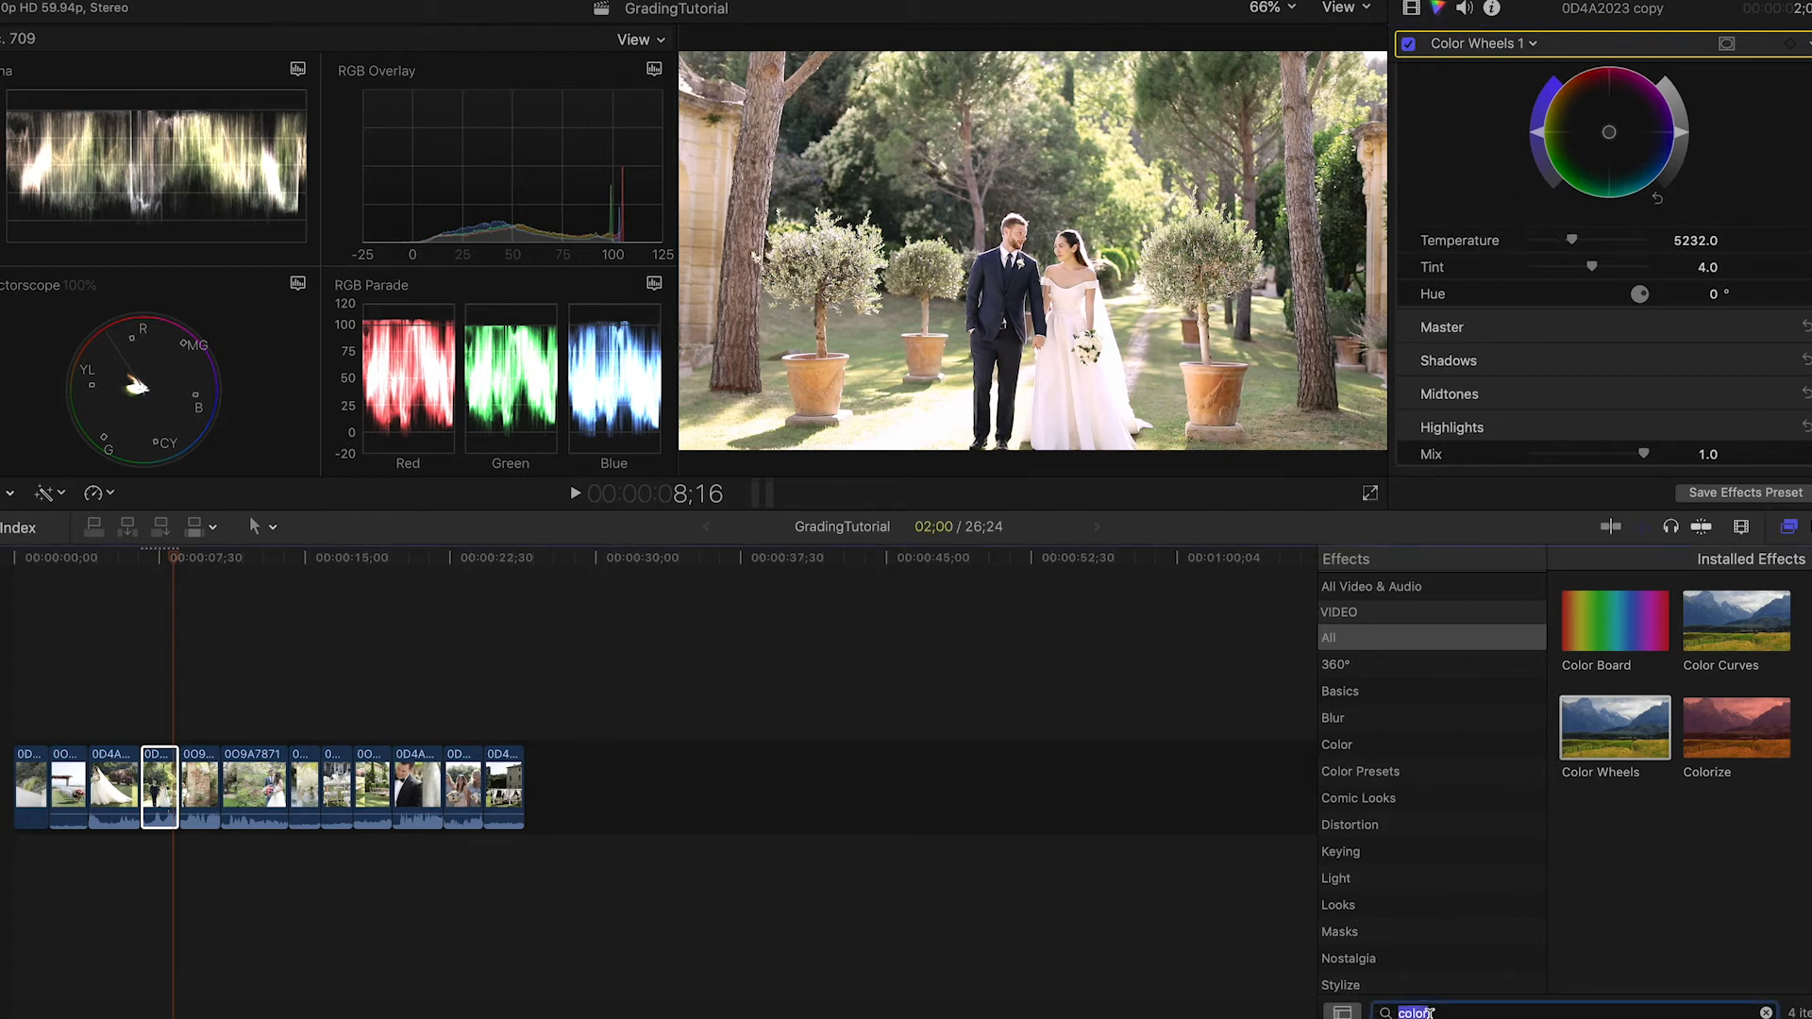
type("satur")
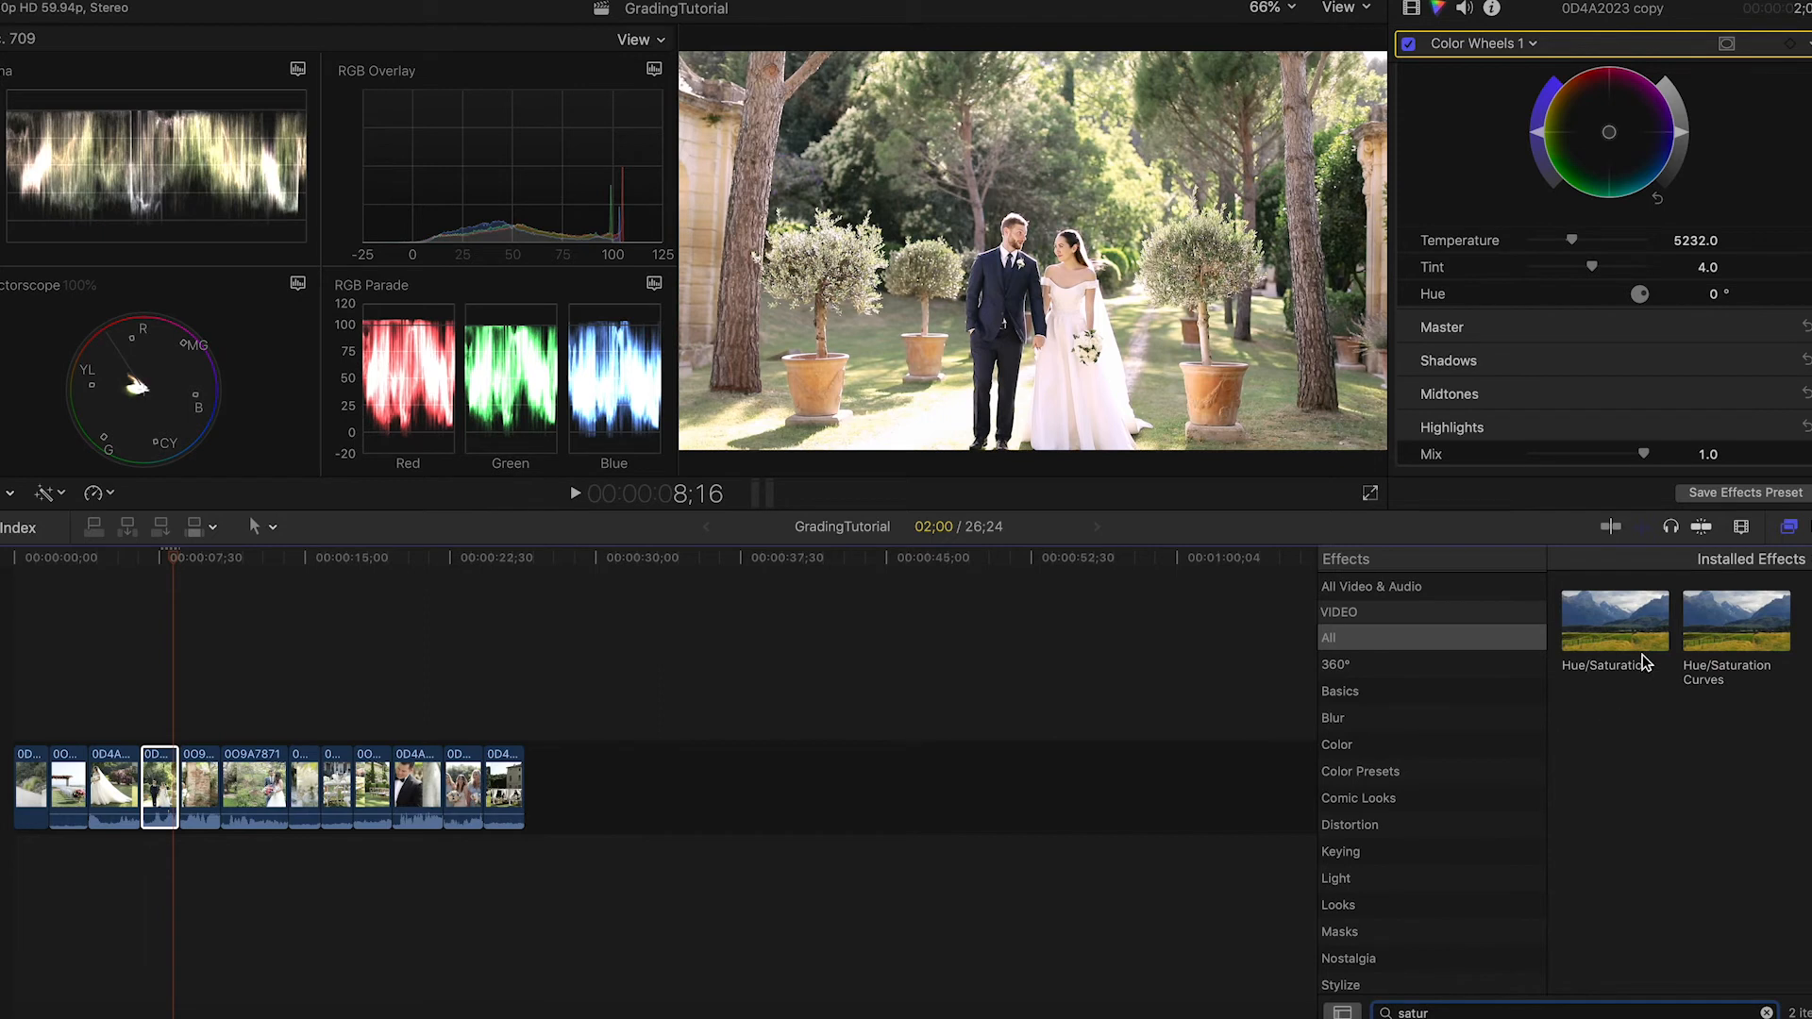
left_click_drag(1602, 641, 149, 786)
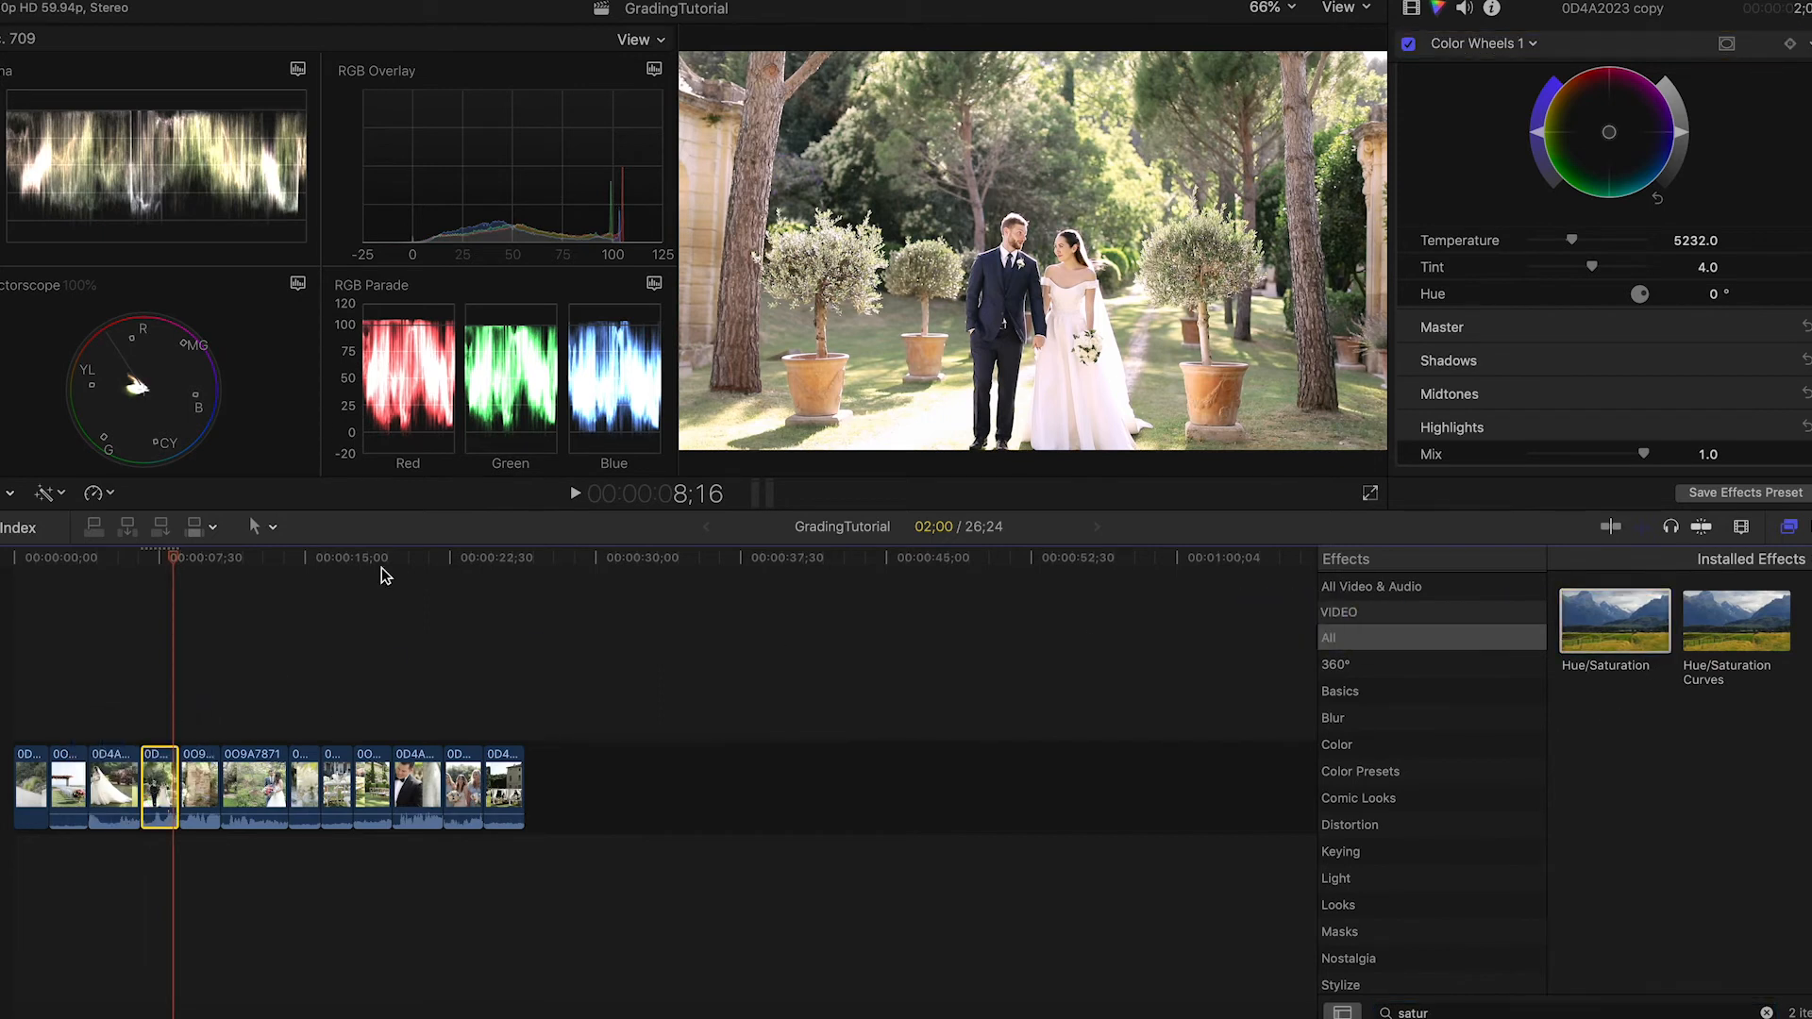
left_click(1411, 8)
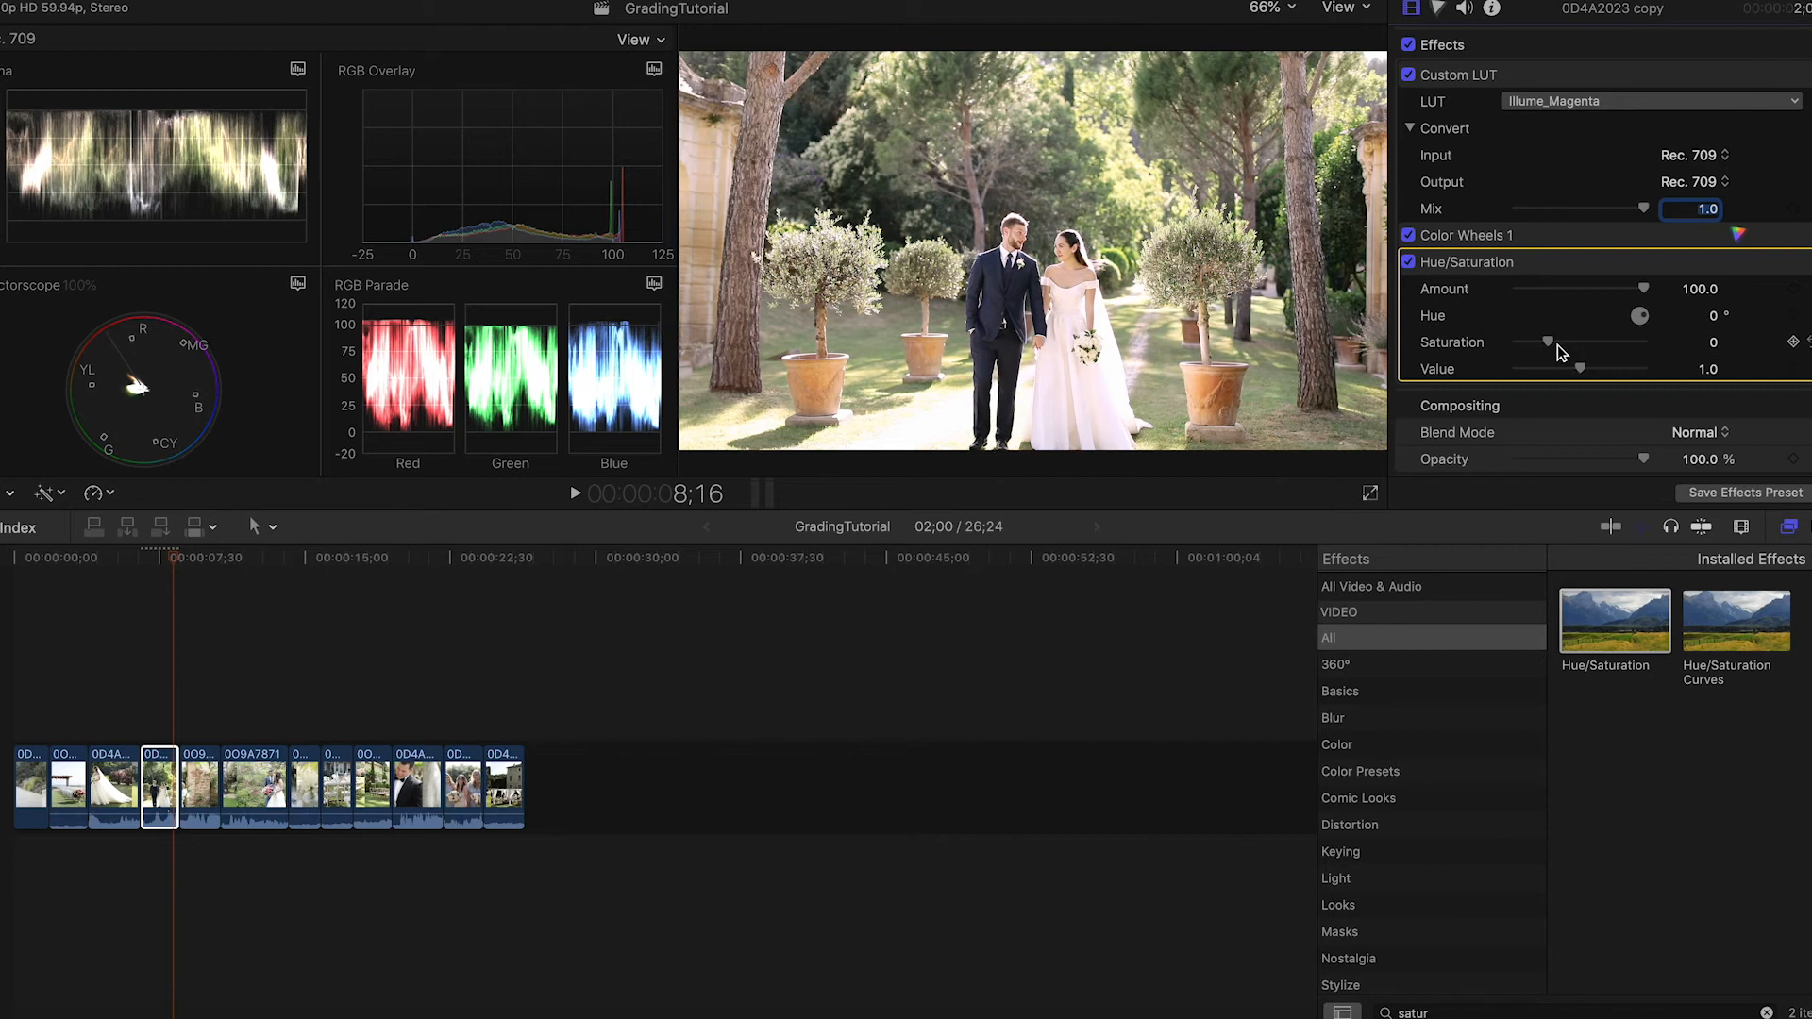
left_click_drag(1549, 342, 1555, 347)
left_click_drag(1555, 347, 1557, 347)
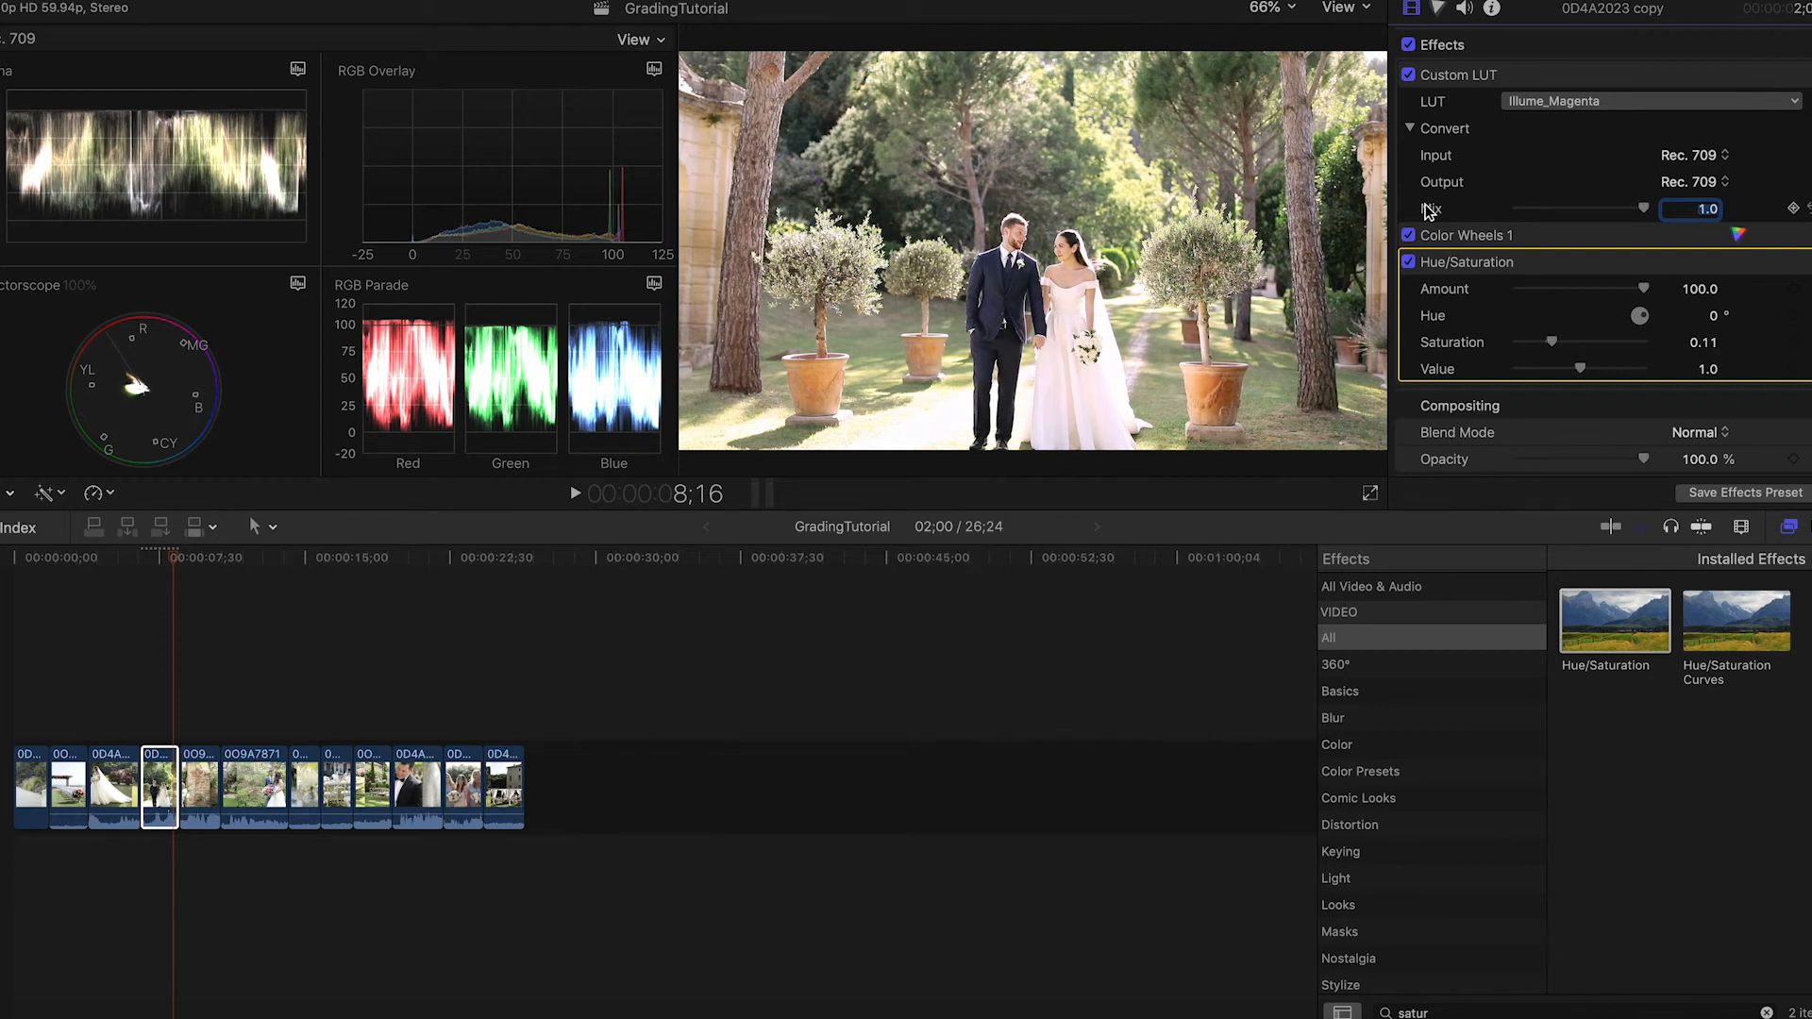
Step: Toggle all effects off and on for the fourth clip to compare the graded and ungraded image
left_click(1408, 46)
left_click(1408, 45)
left_click(1409, 45)
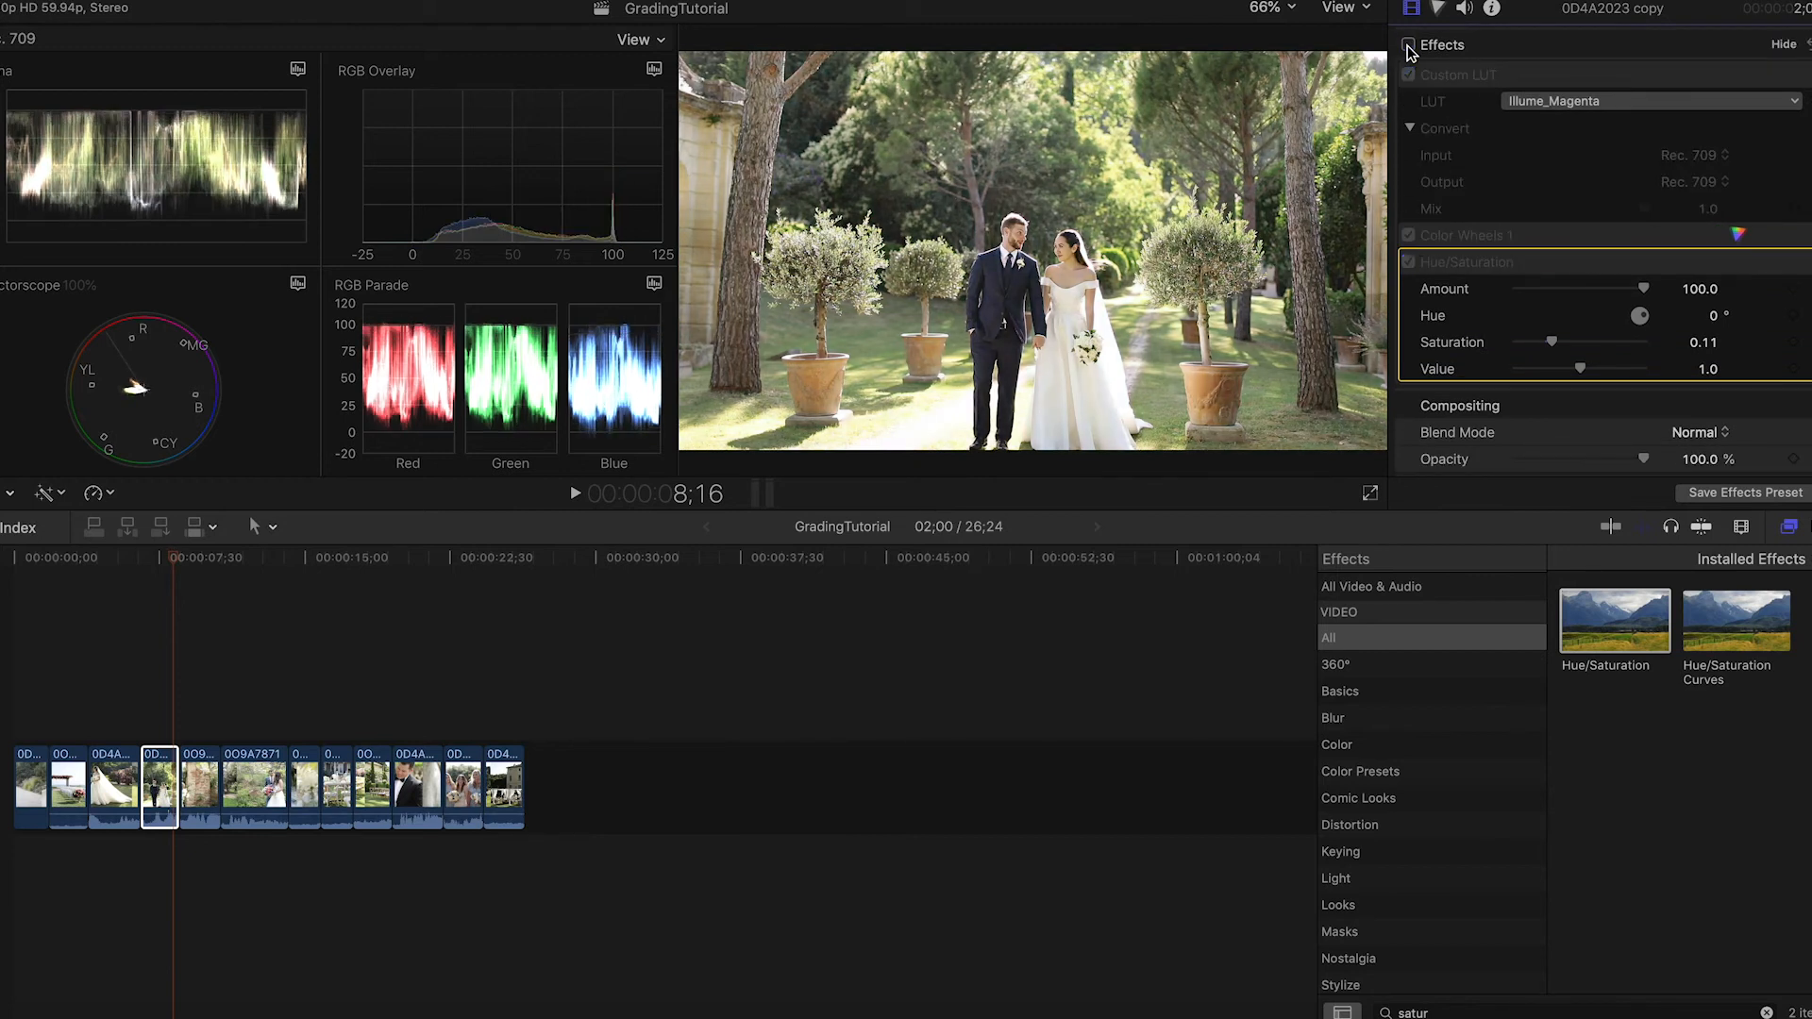
left_click(1408, 45)
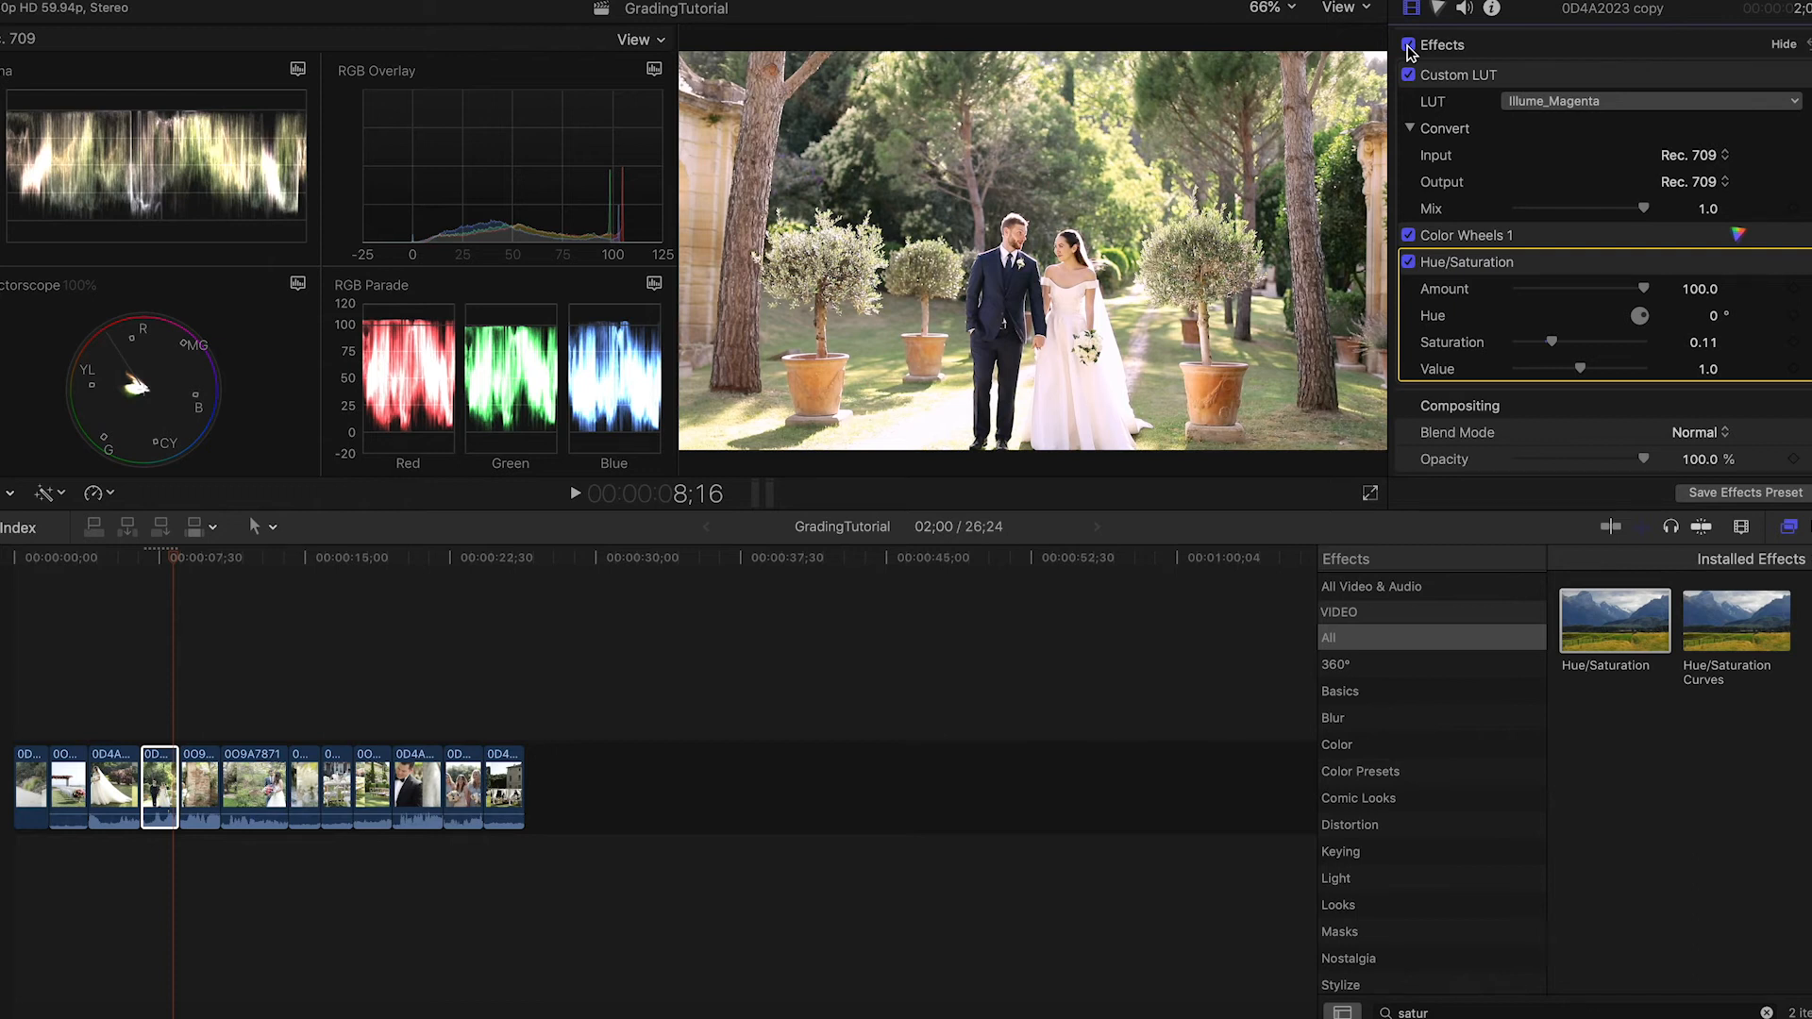
left_click(1408, 45)
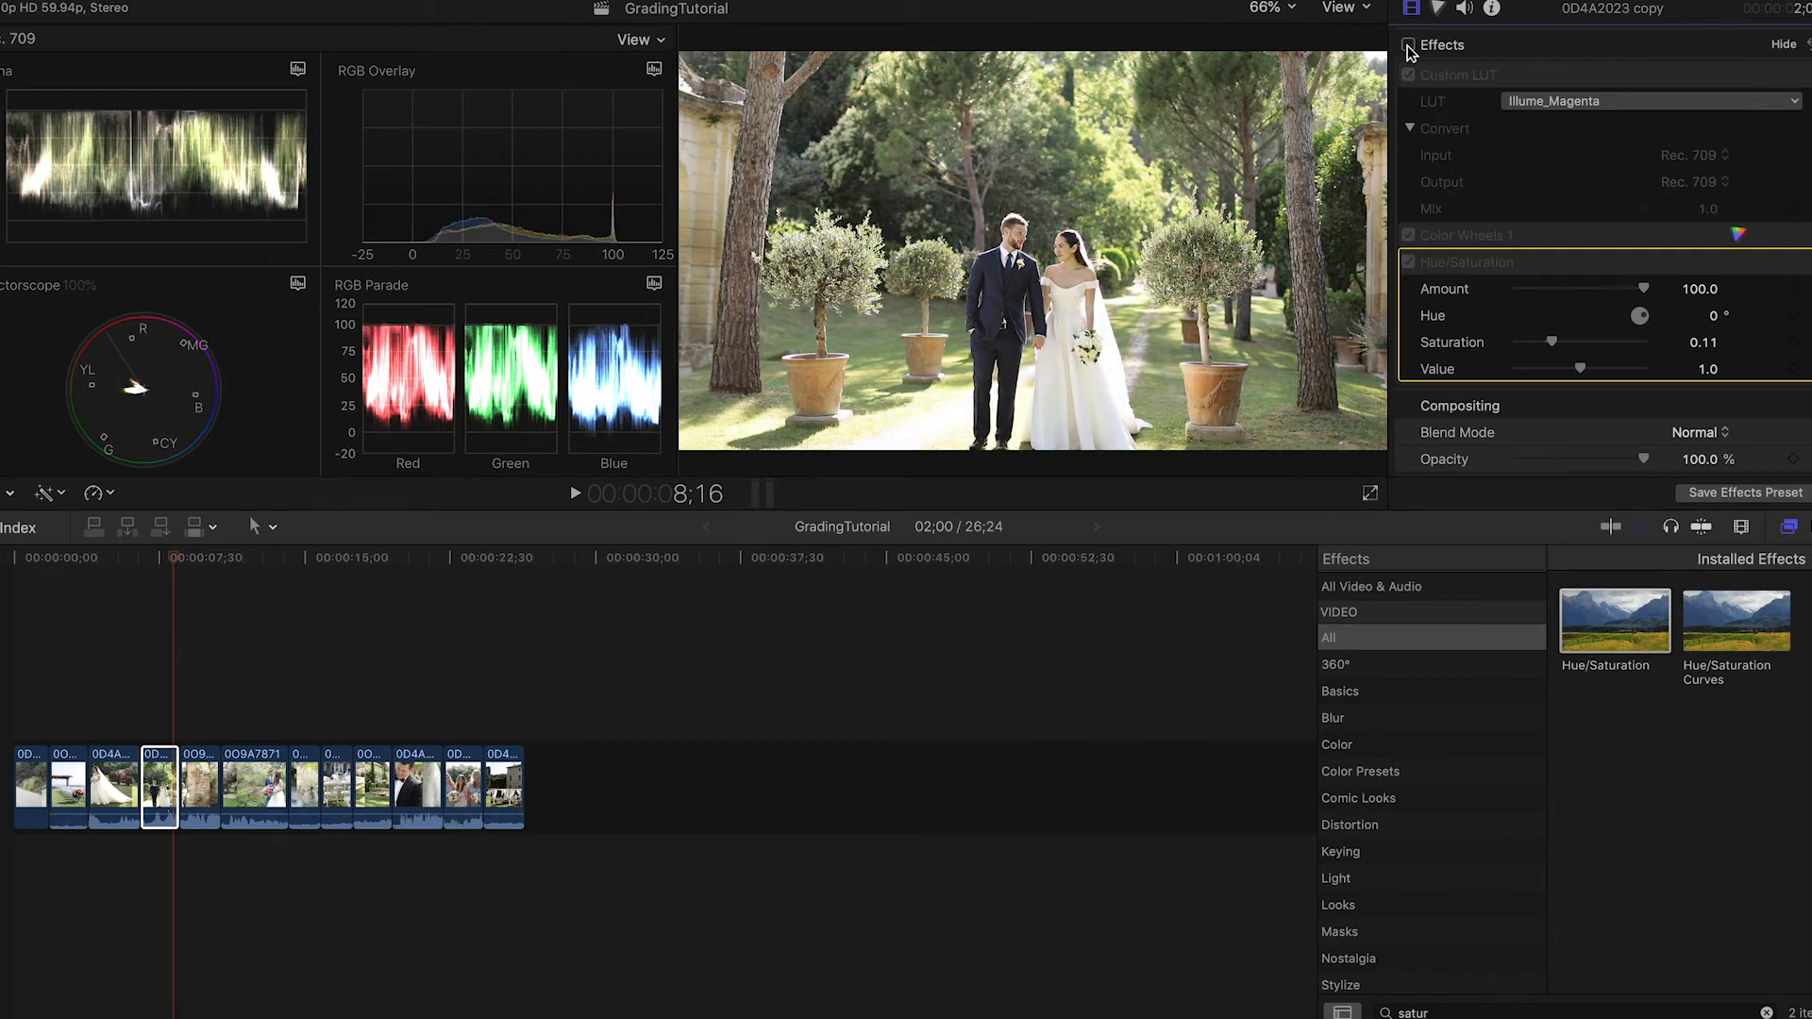
left_click(1408, 45)
Step: Search the effects for "custo", add a Custom LUT effect to the fifth clip and set its LUT to Illume
left_click(202, 558)
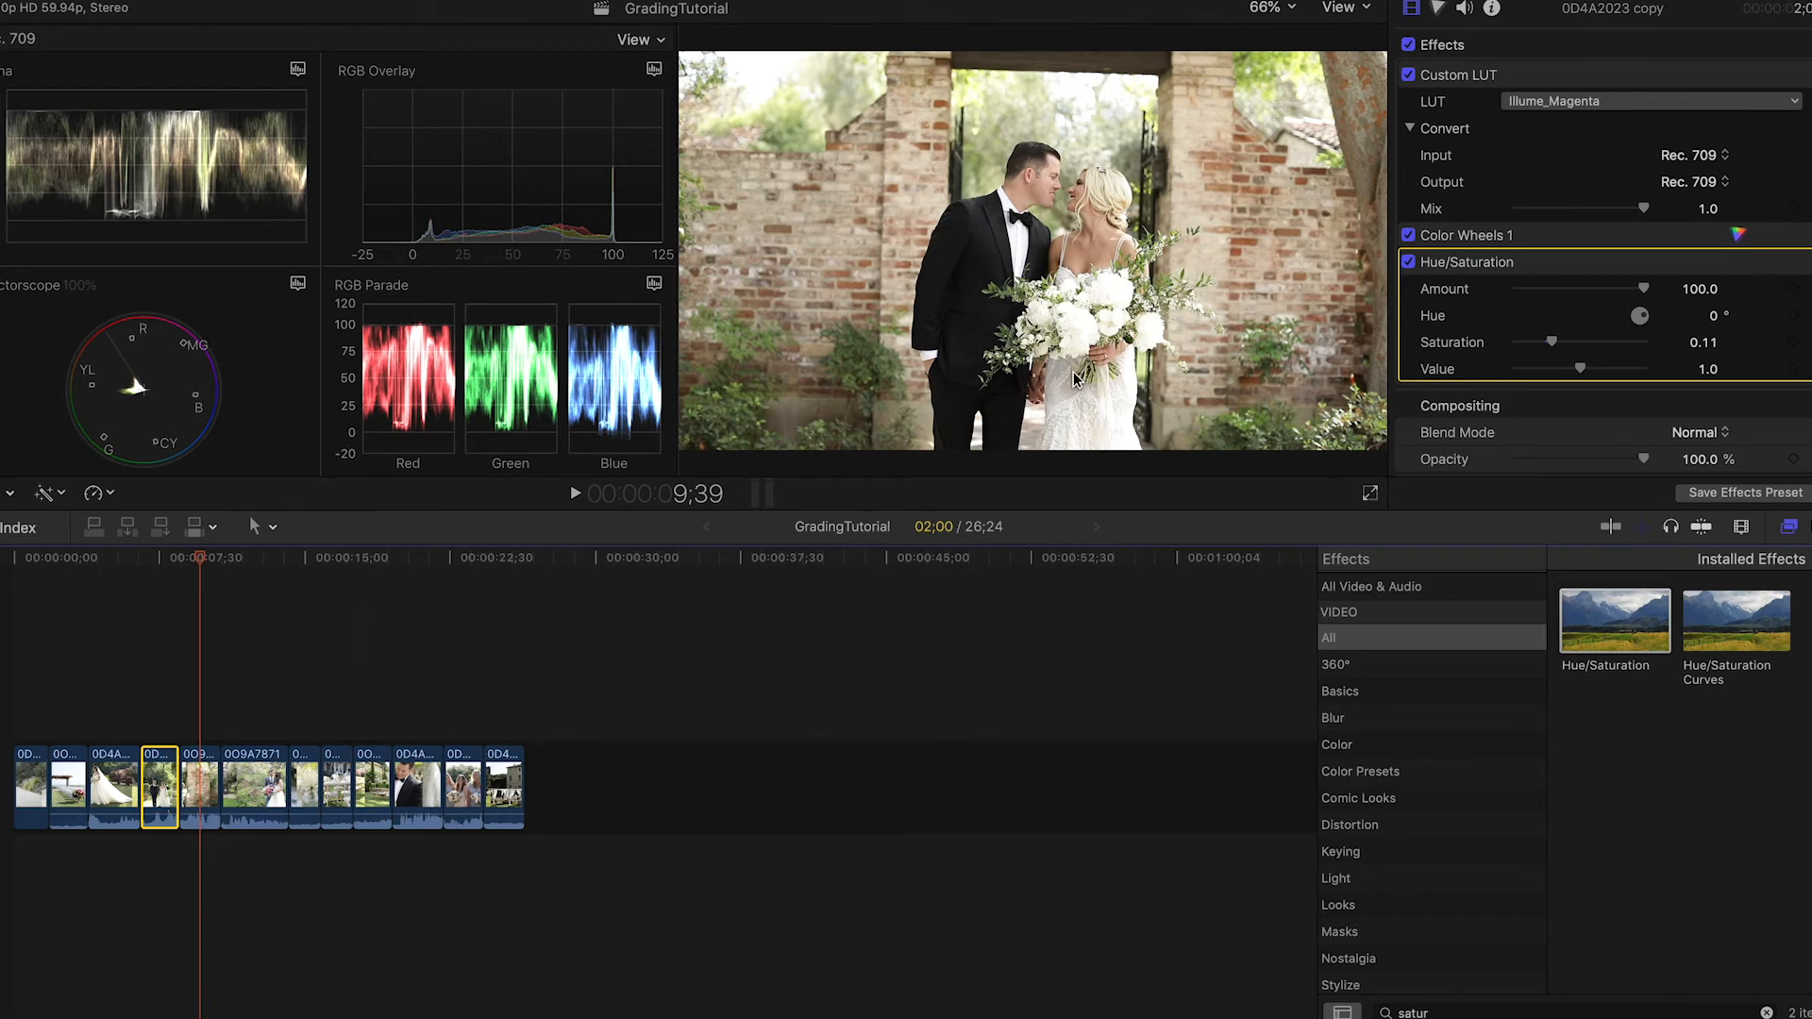
left_click(201, 802)
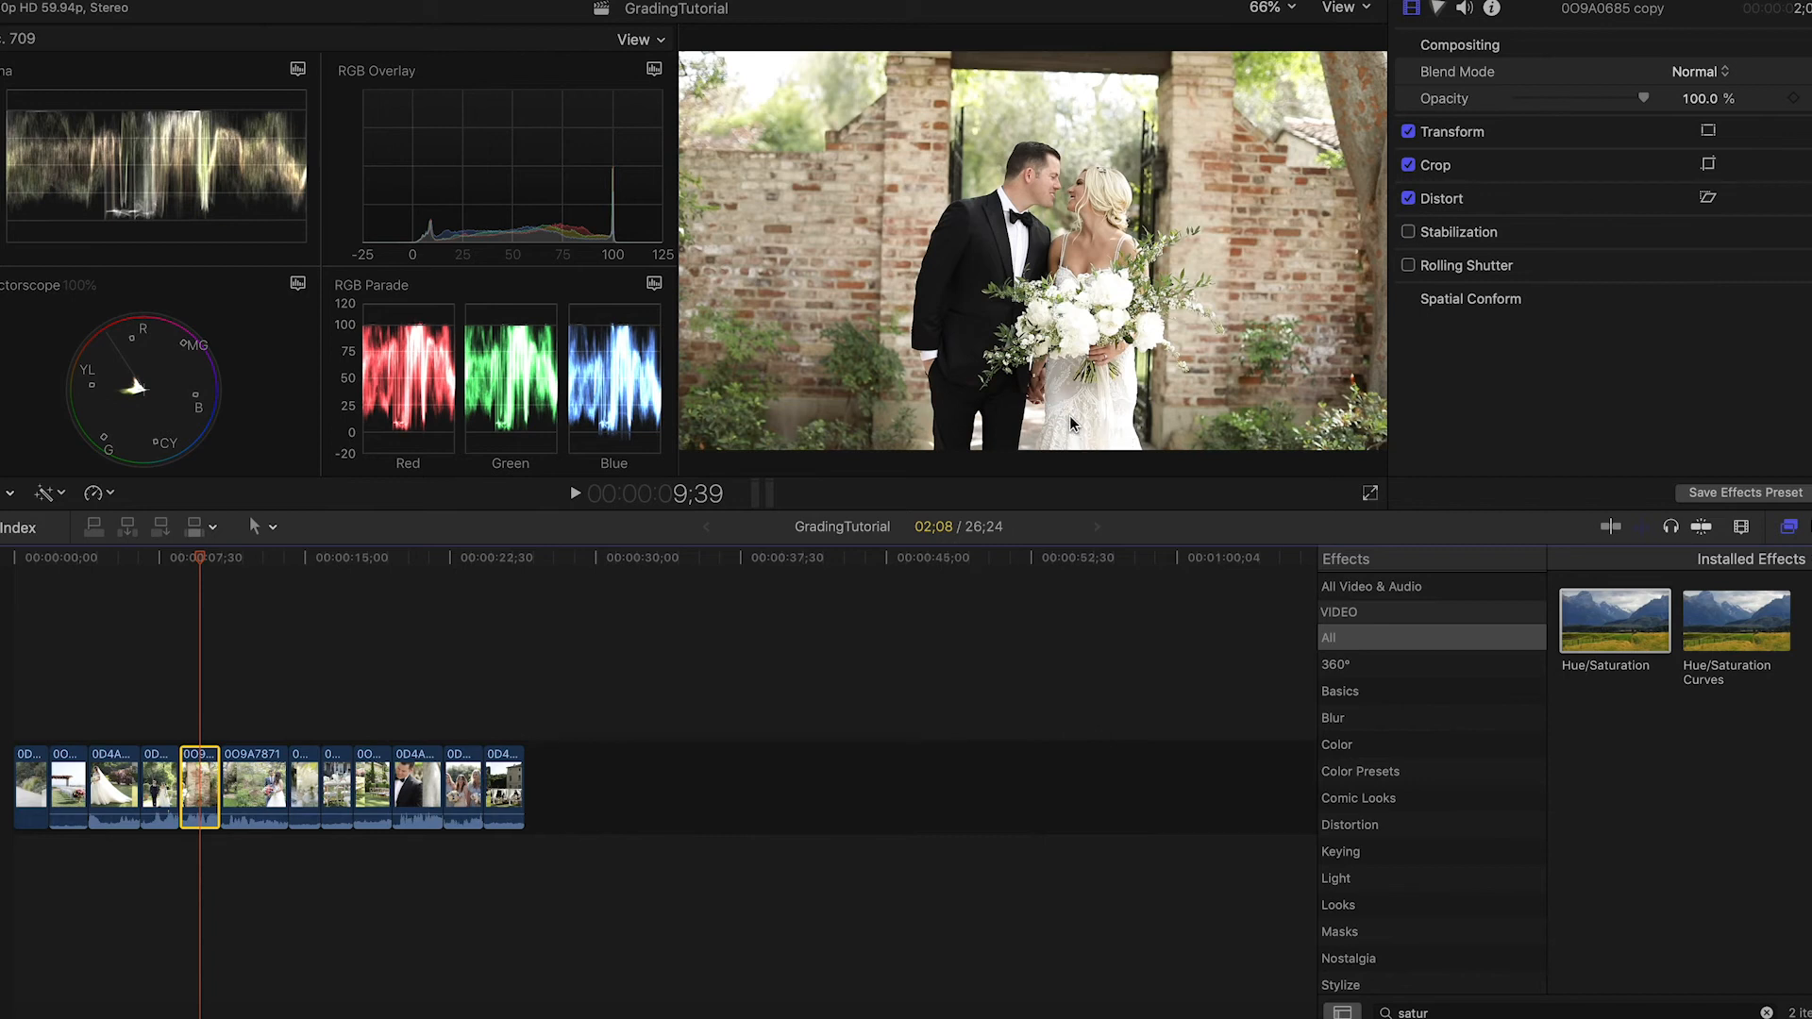
left_click(1455, 1011)
type("custo")
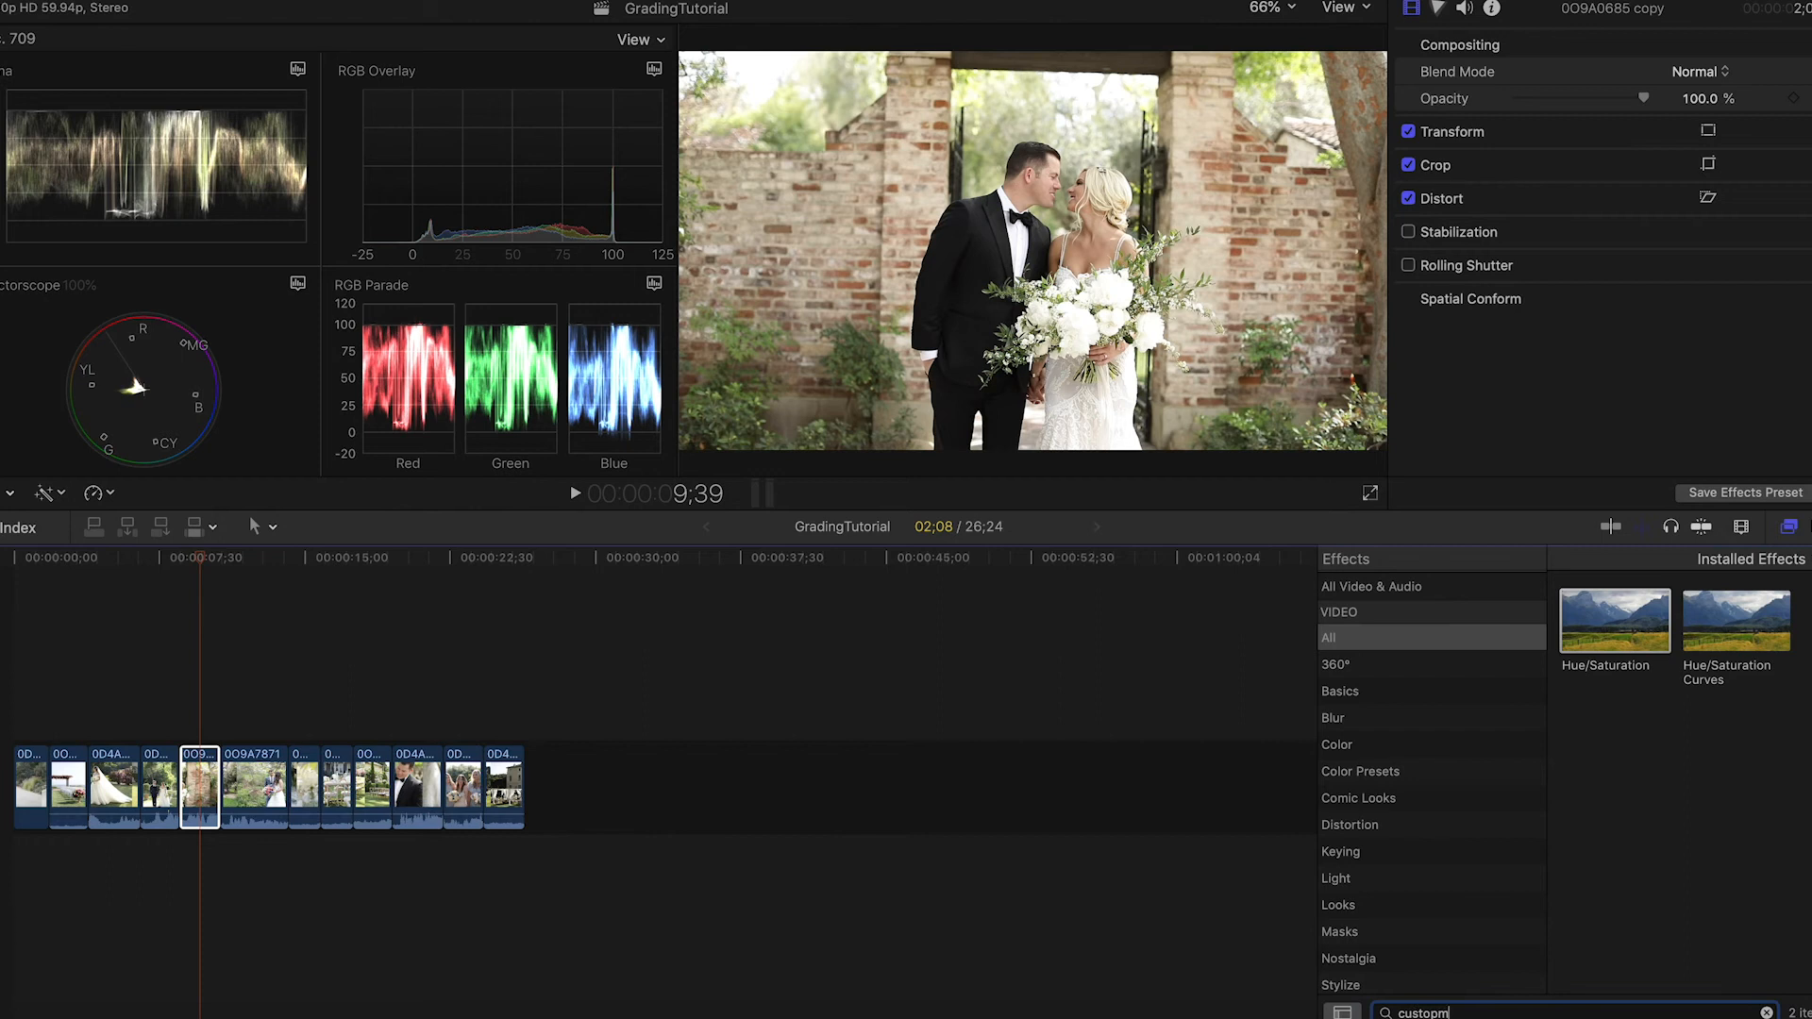
left_click_drag(1575, 616, 199, 788)
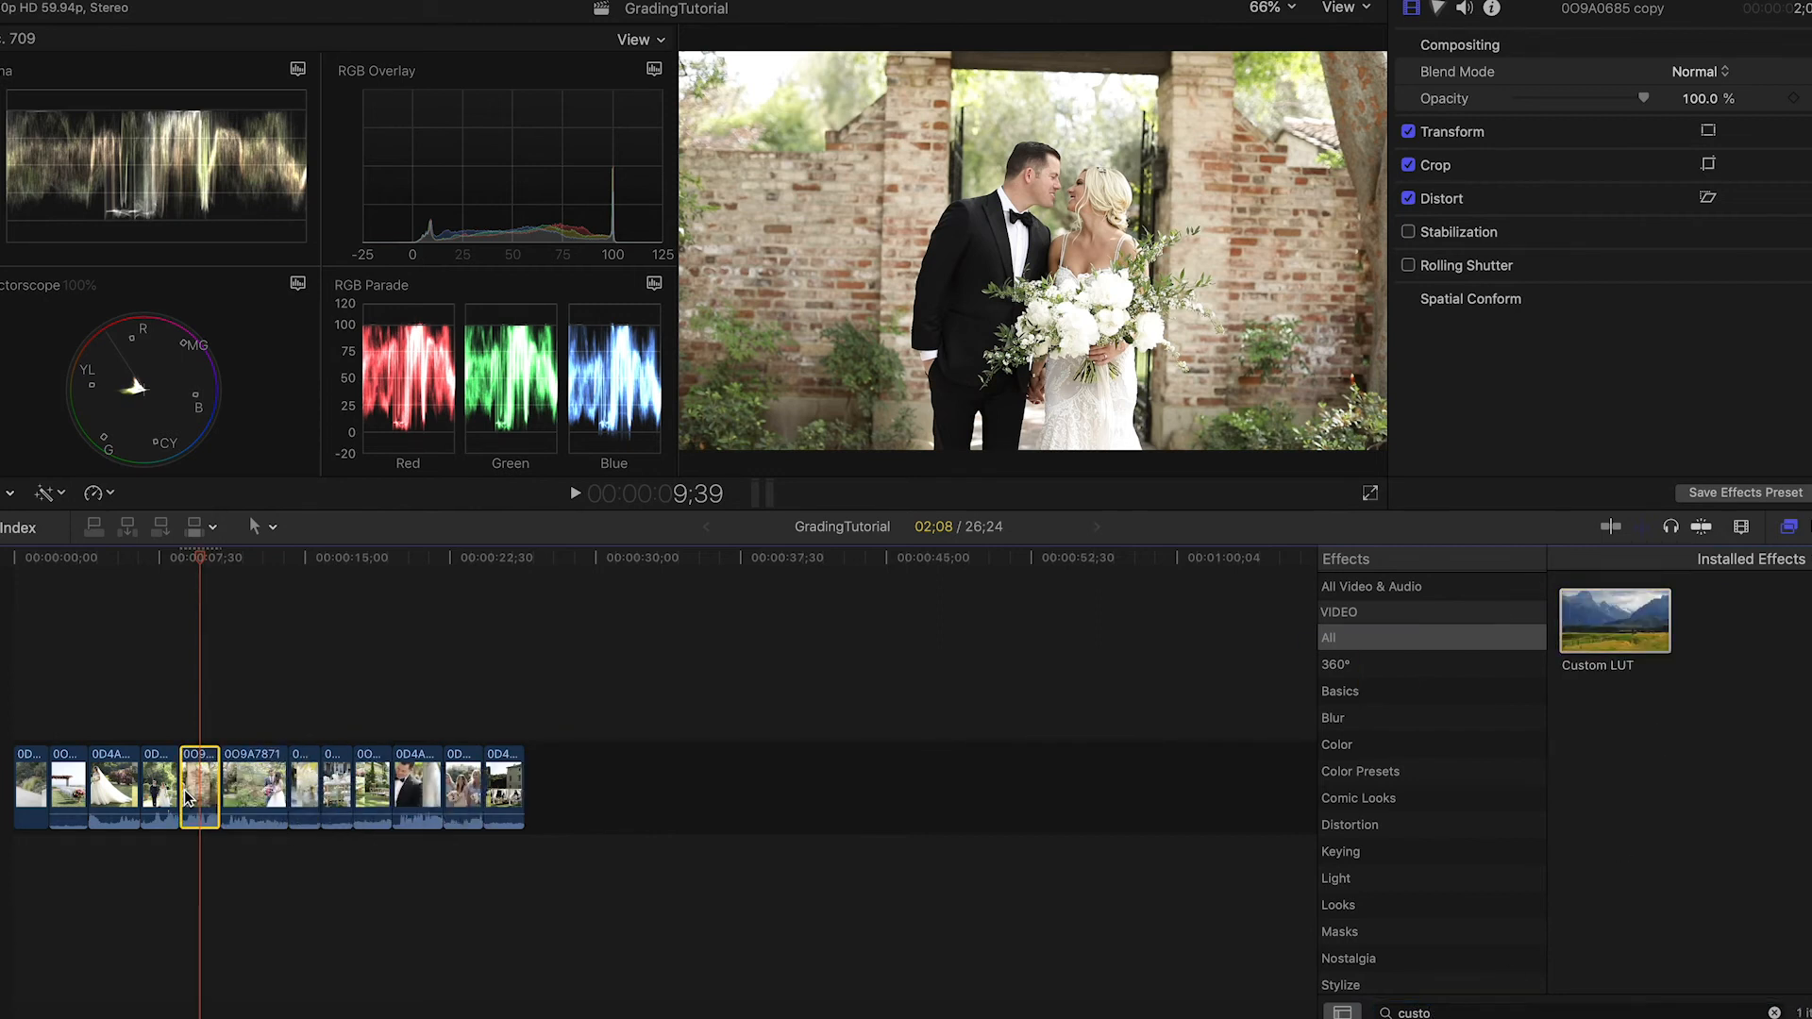
left_click(1535, 105)
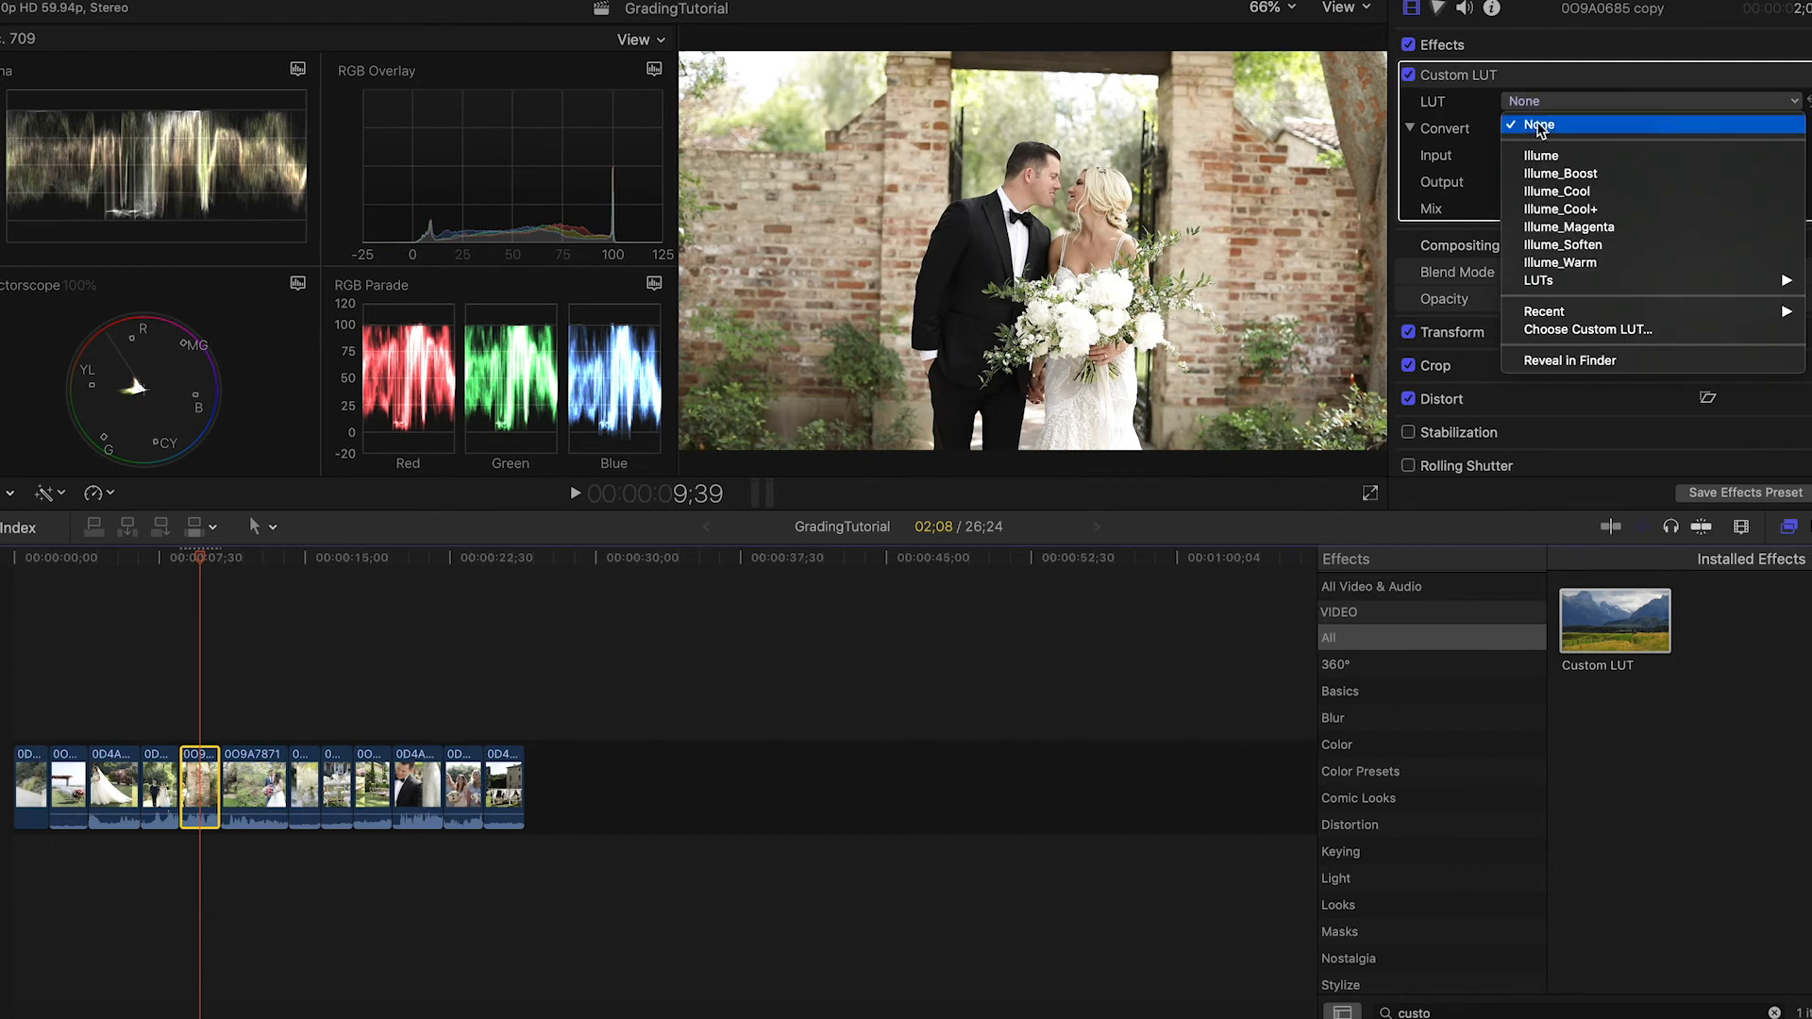
left_click(1543, 158)
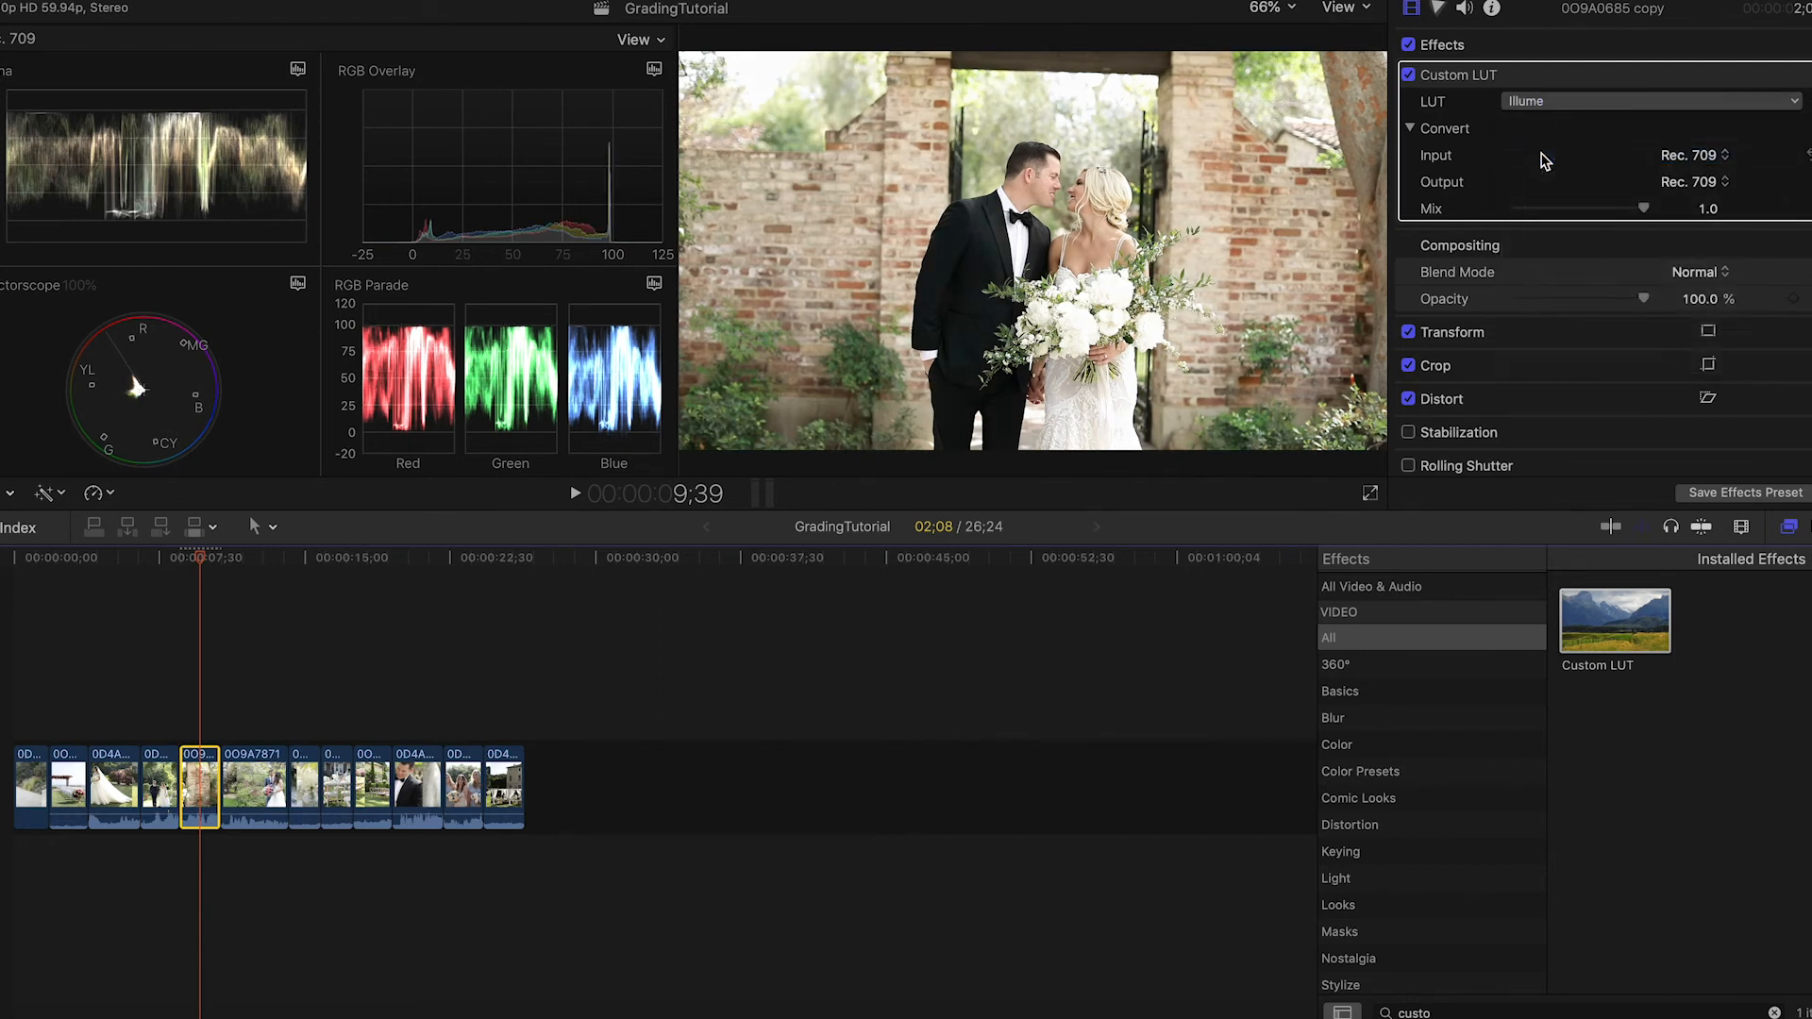
Step: Toggle the fifth clip's effects off and on to compare the image with and without the Illume LUT
left_click(1409, 45)
left_click(1409, 46)
left_click(1409, 45)
left_click(1409, 45)
Step: Search the effects for "color wheel" and add a Color Wheels effect to the fifth clip
double_click(1454, 1013)
type("color wheel")
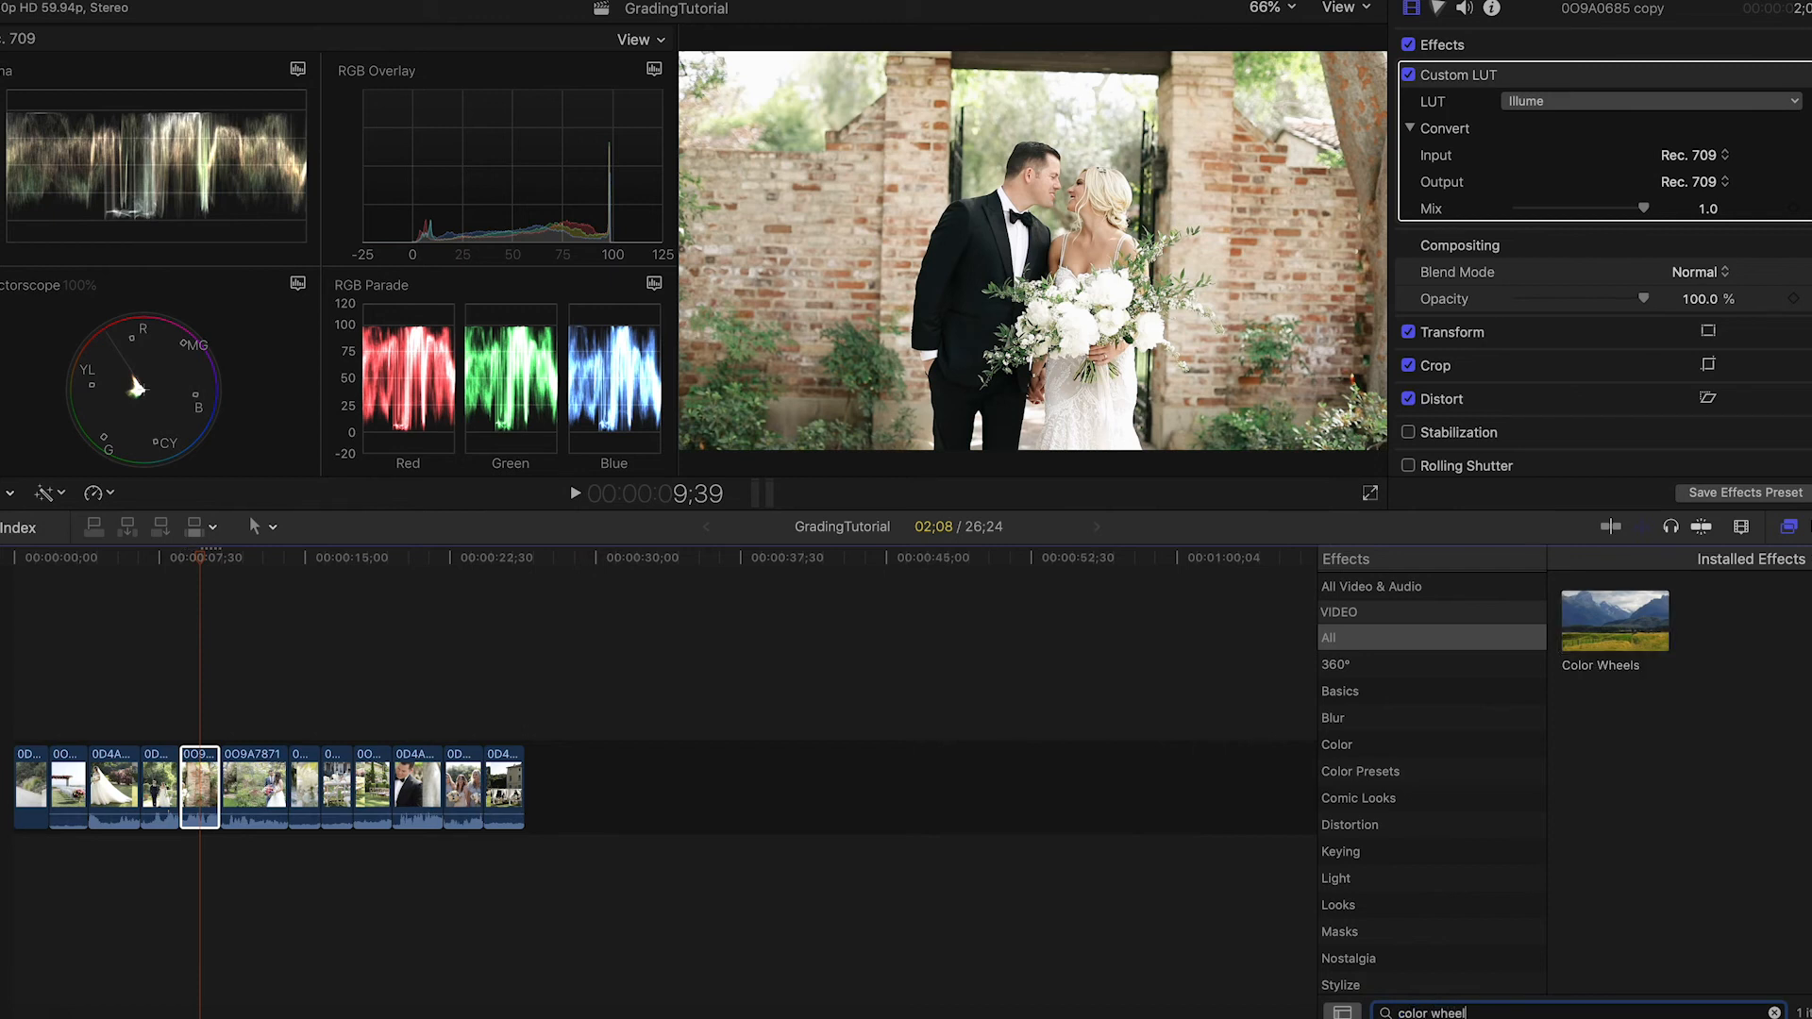
left_click(1598, 631)
left_click_drag(912, 714, 231, 788)
Step: Set the Tint to 4.0 and adjust the Temperature slightly in the fifth clip's Color Wheels 1
scroll(1757, 307, "down", 3)
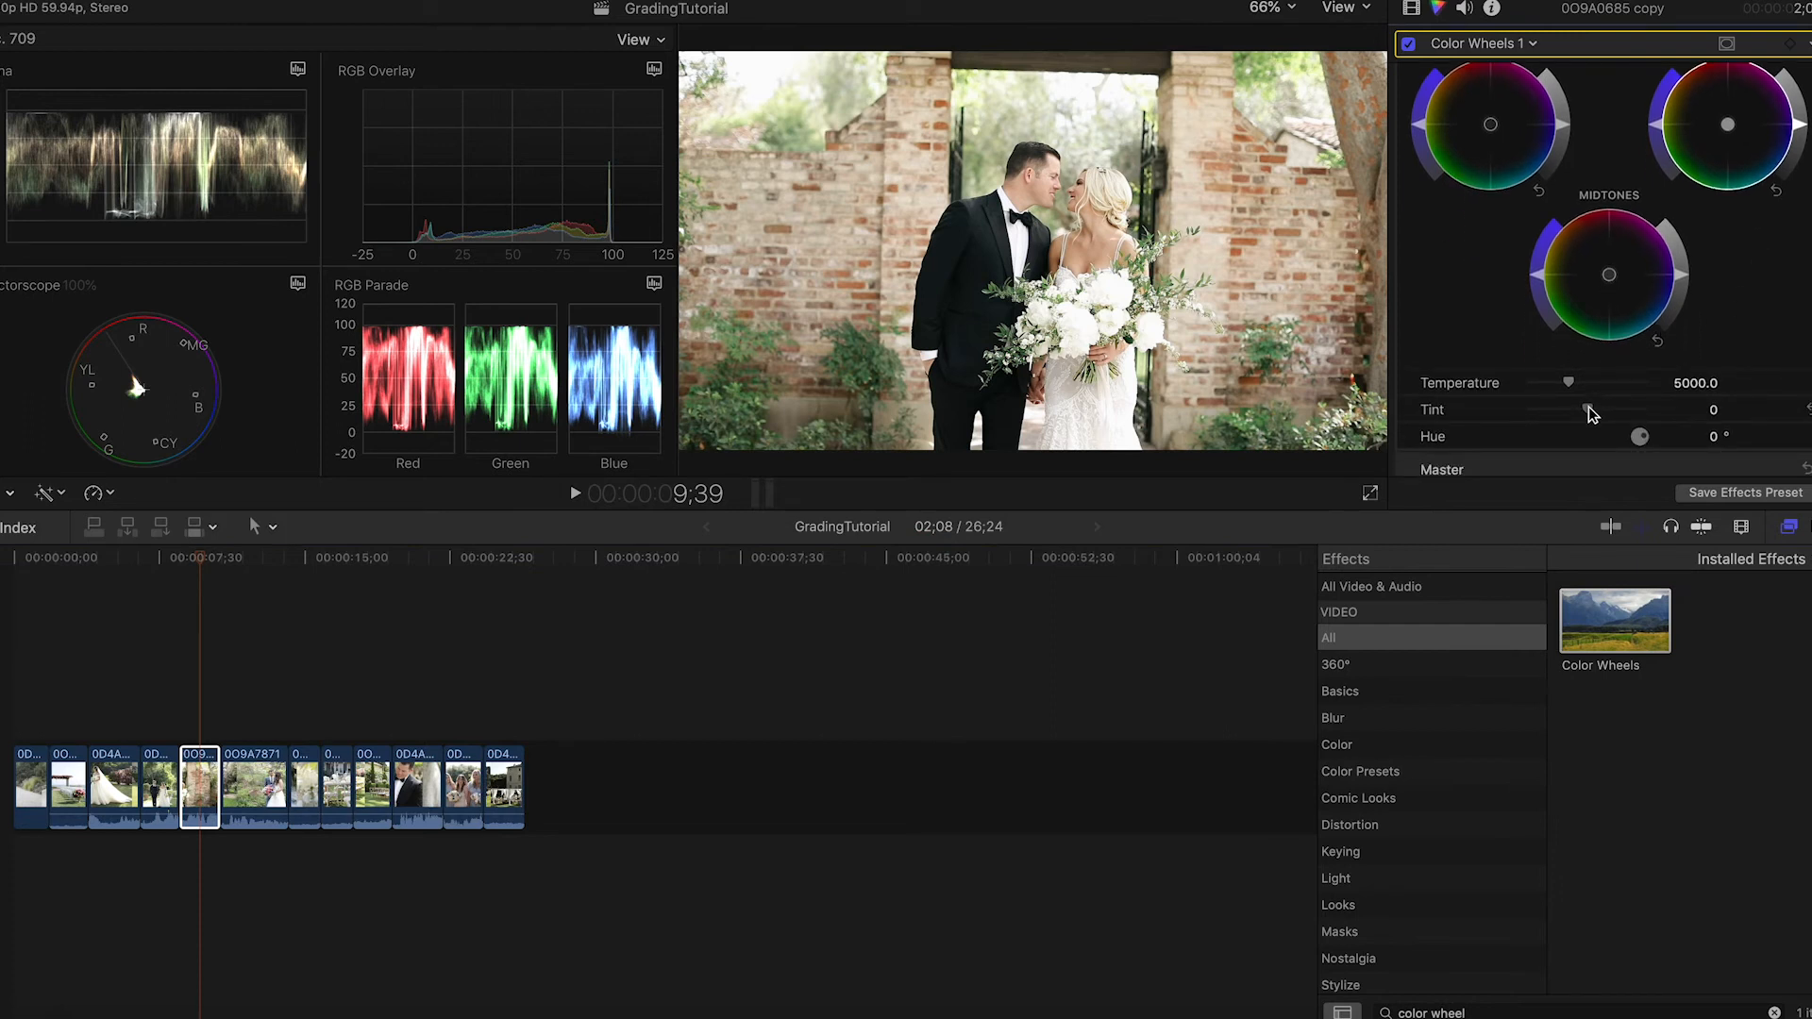
left_click_drag(1590, 407, 1593, 416)
left_click_drag(1591, 411, 1595, 414)
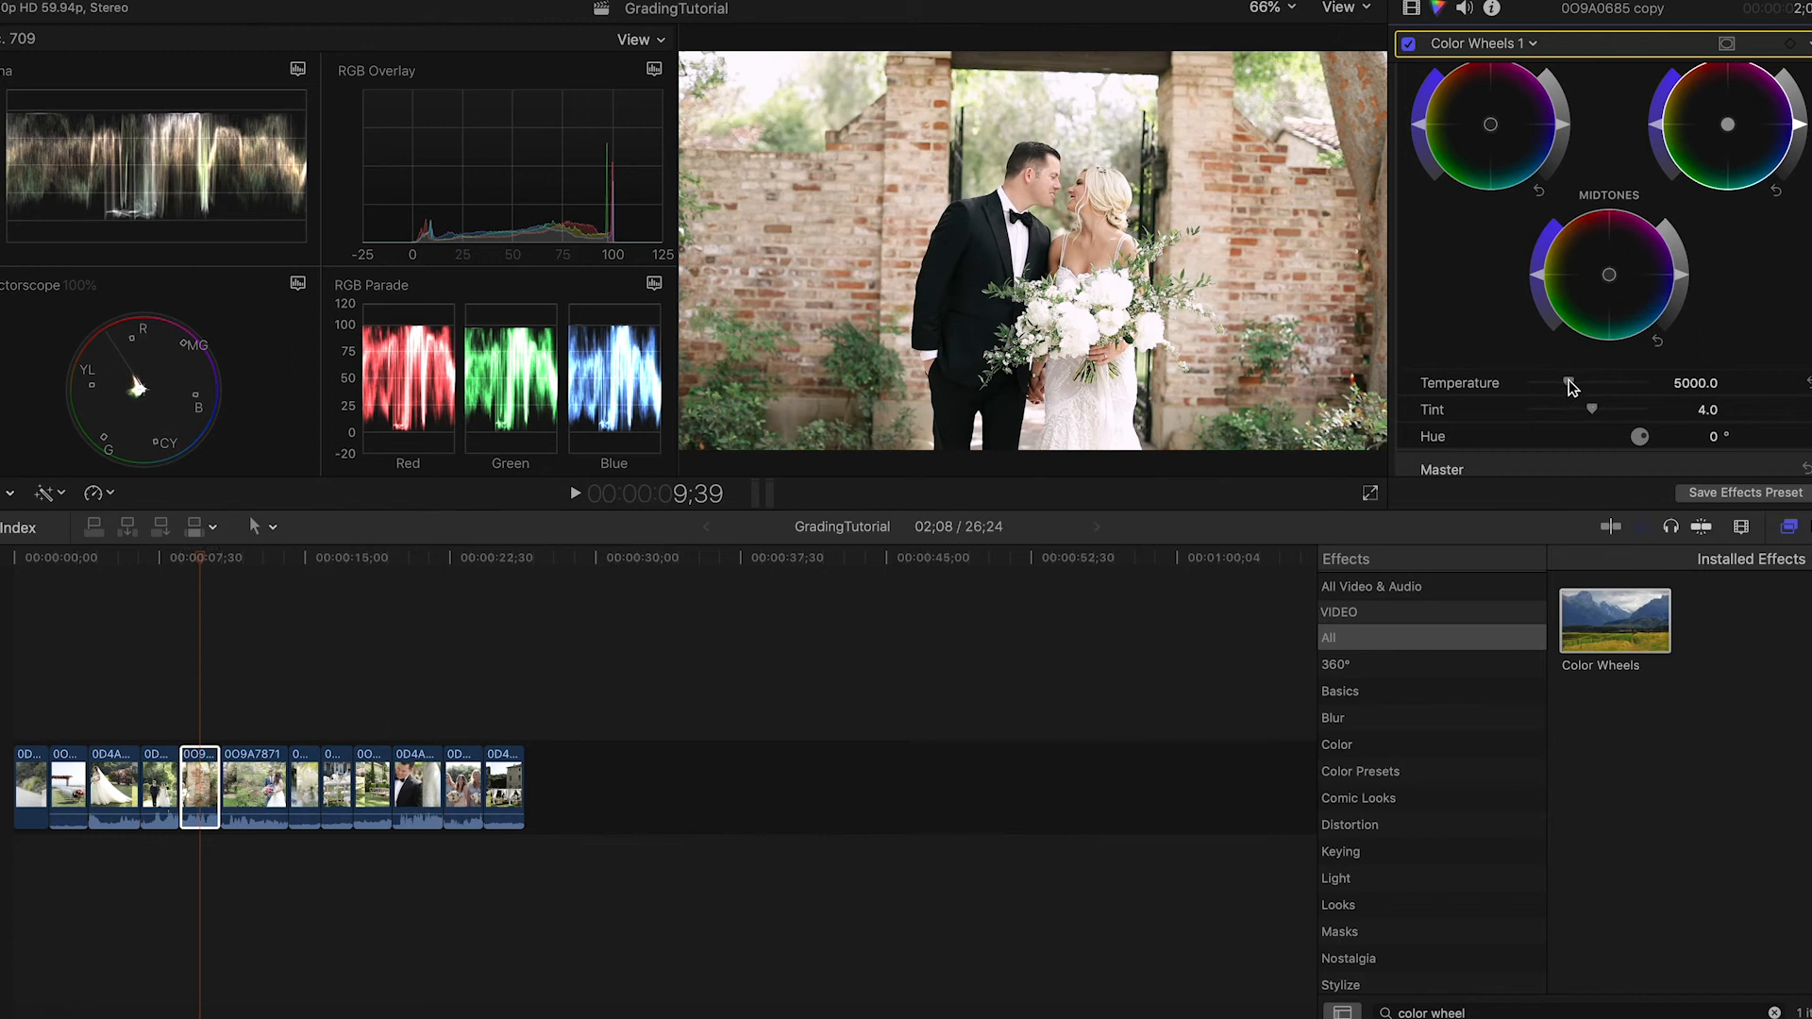
left_click_drag(1570, 381, 1571, 381)
left_click_drag(1570, 381, 1572, 386)
scroll(1480, 340, "up", 5)
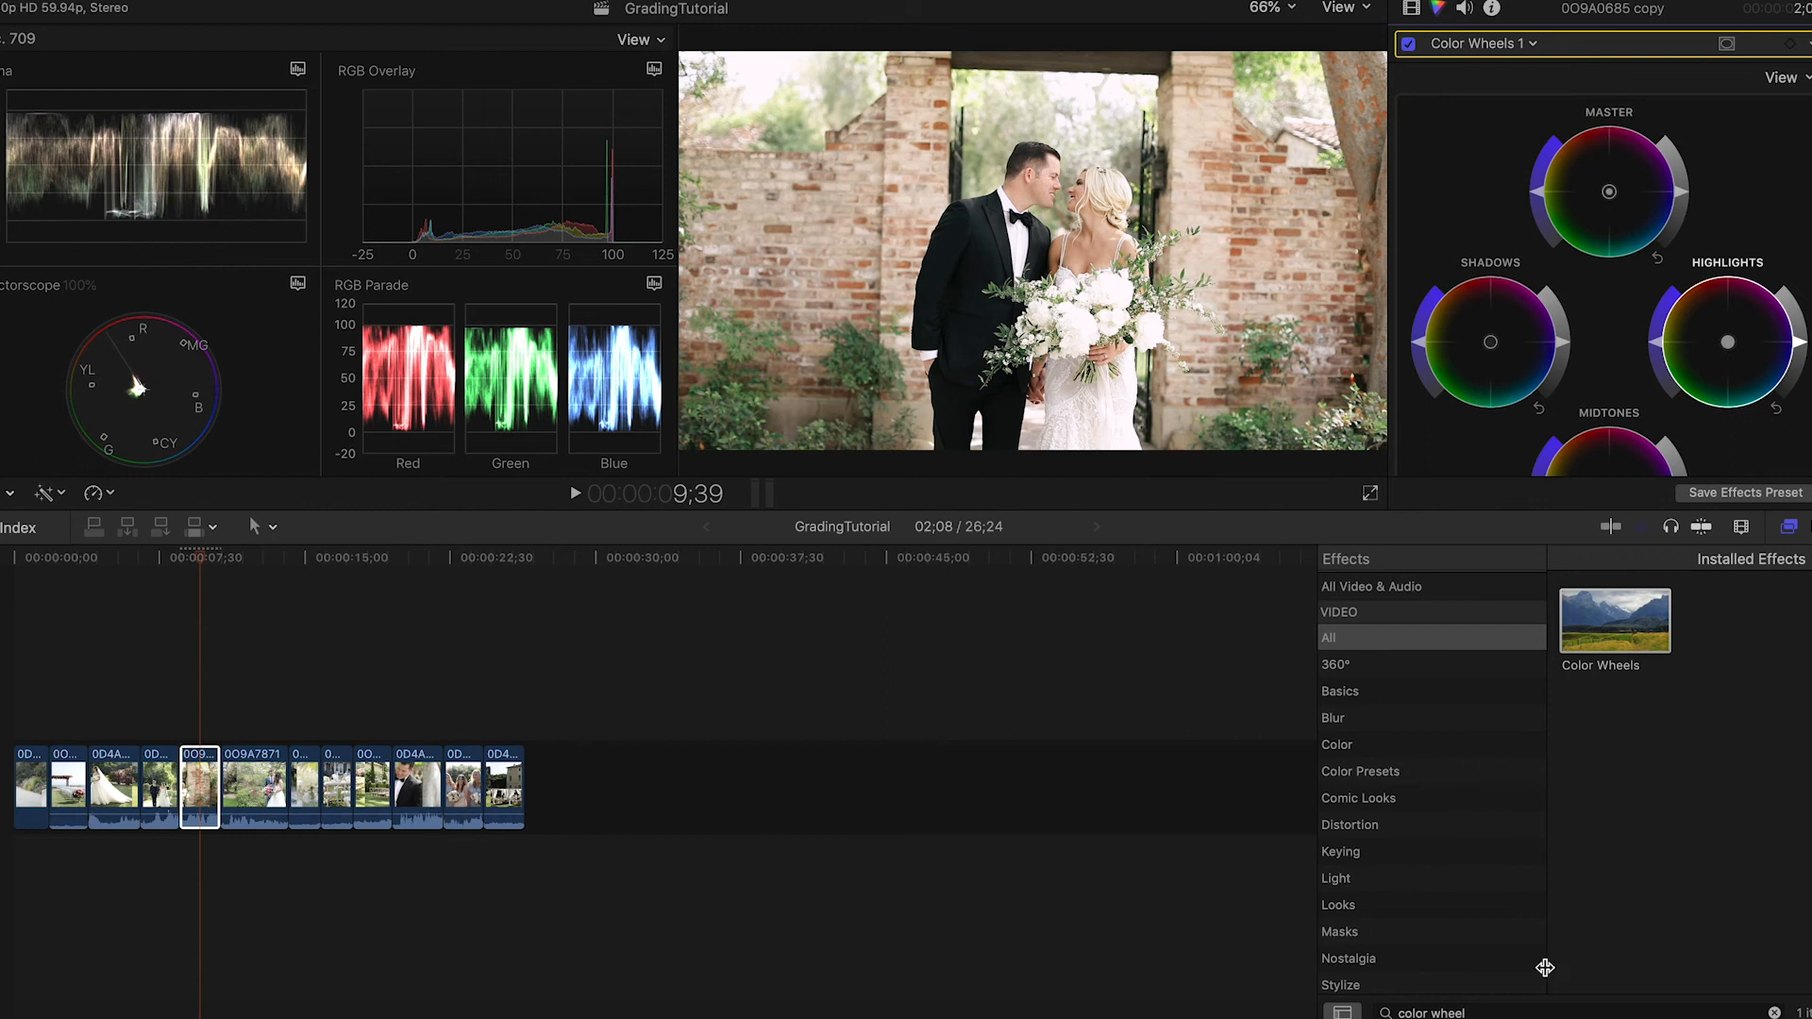
Step: Search the effects for "satur", add Hue/Saturation to the fifth clip and set its Saturation to 0.06
triple_click(1484, 1013)
type("satur")
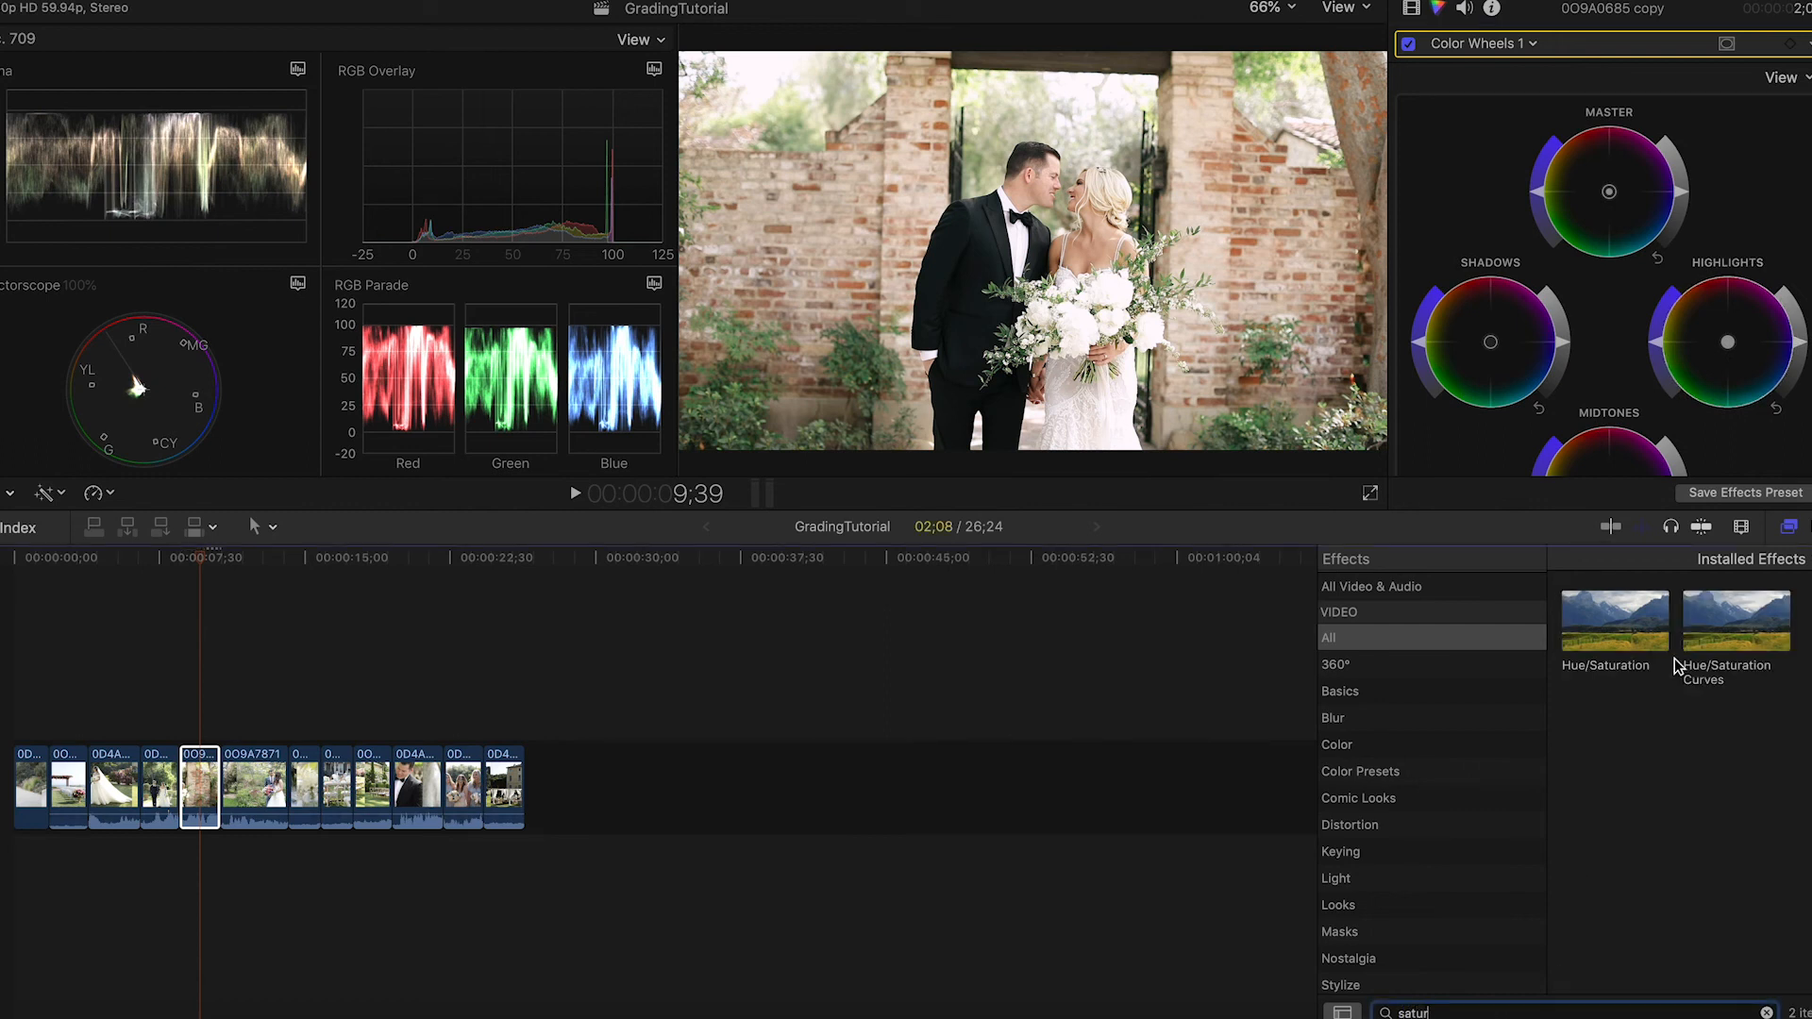
left_click_drag(1598, 641, 188, 788)
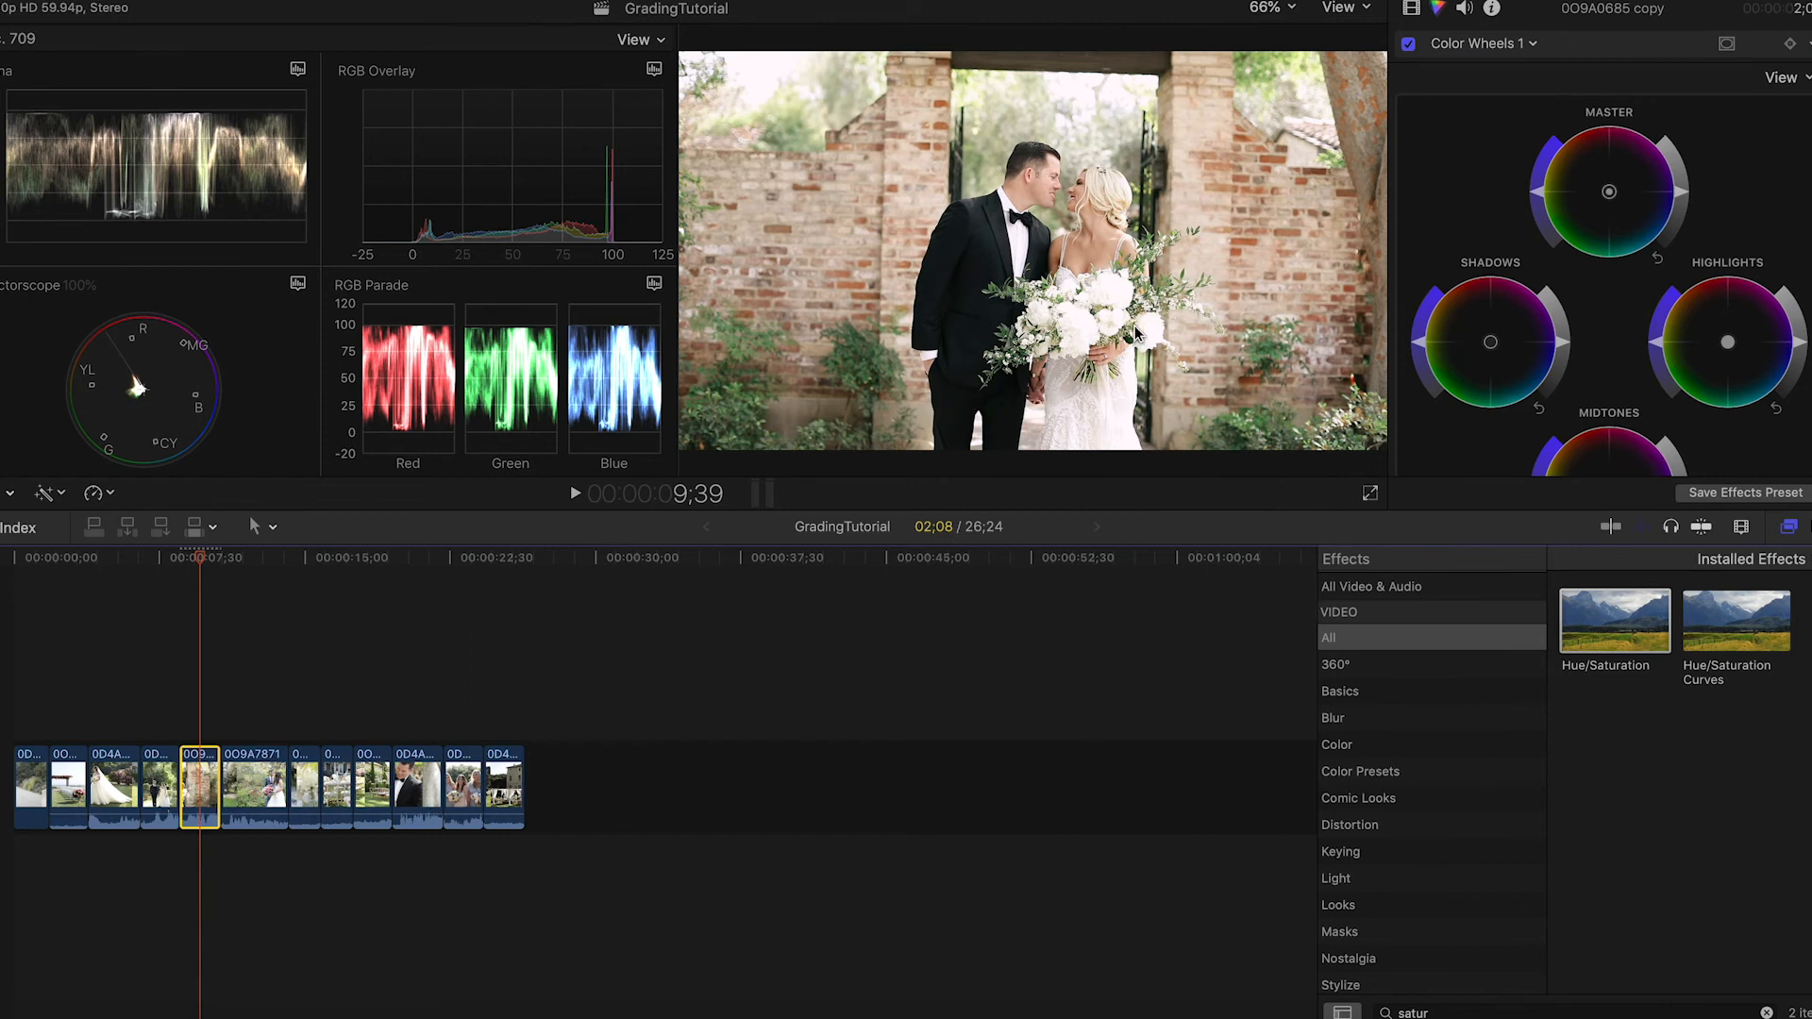
left_click(1413, 10)
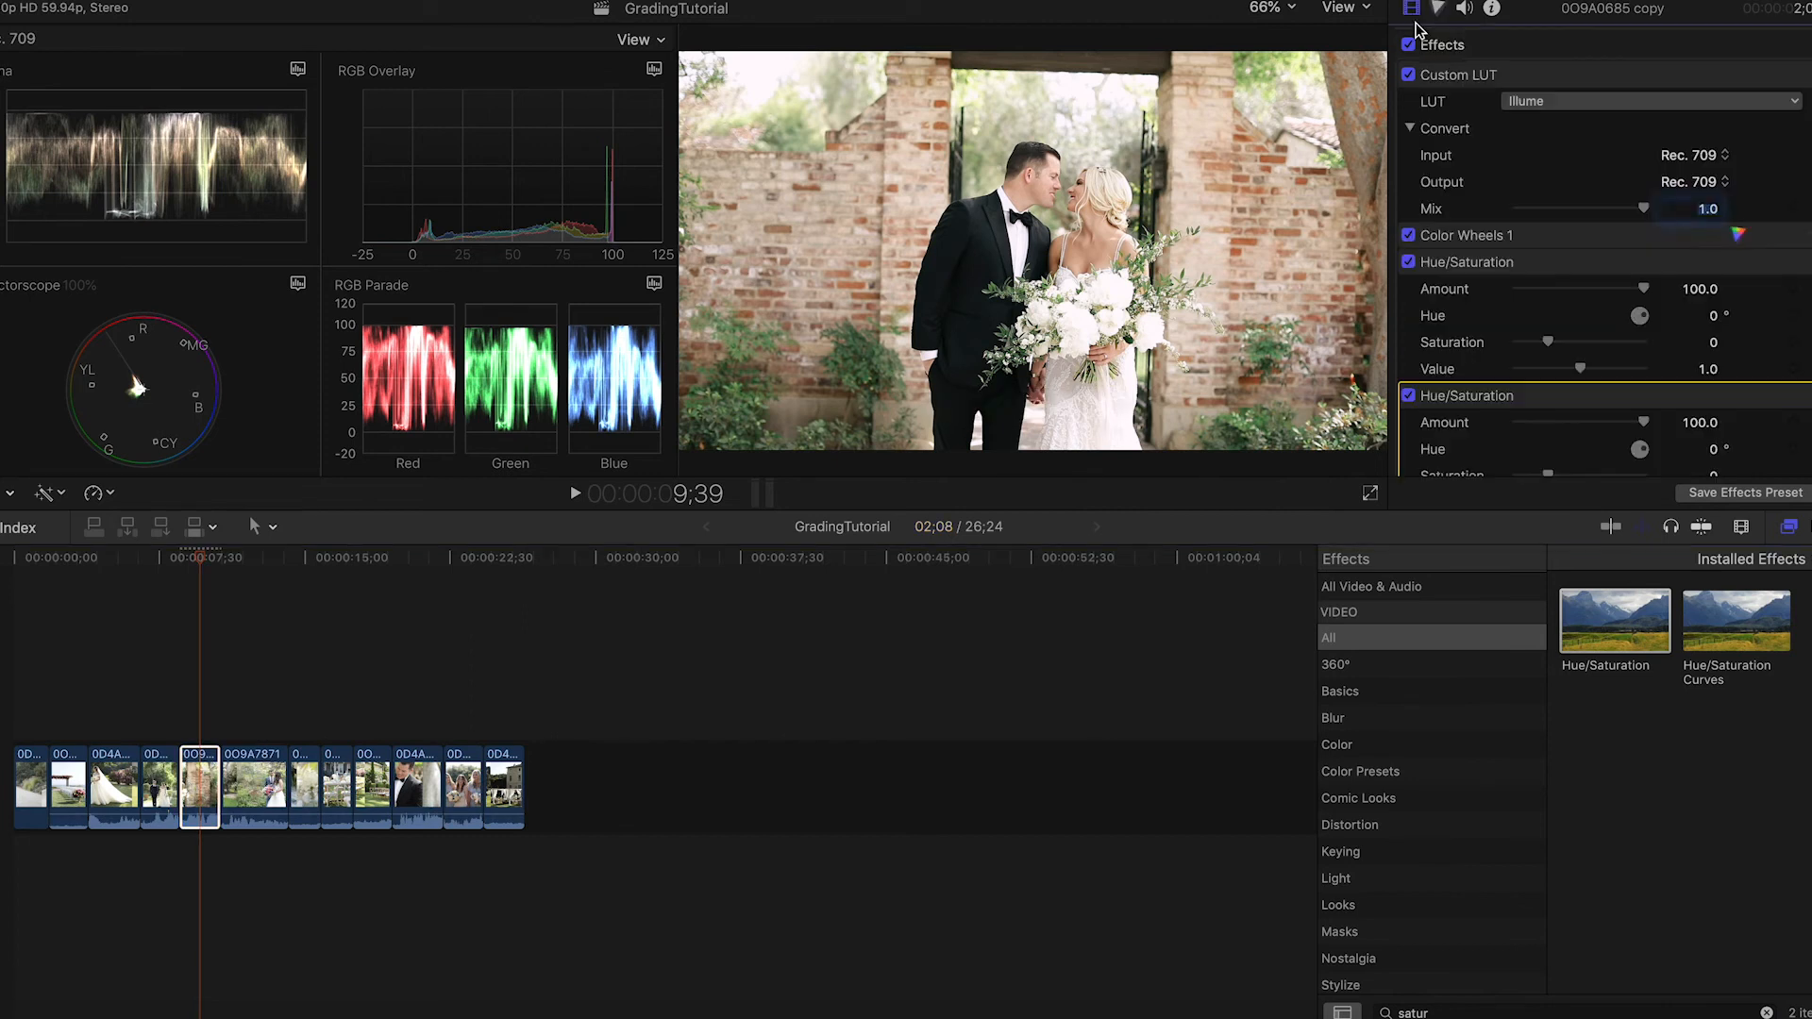
scroll(1531, 415, "down", 1)
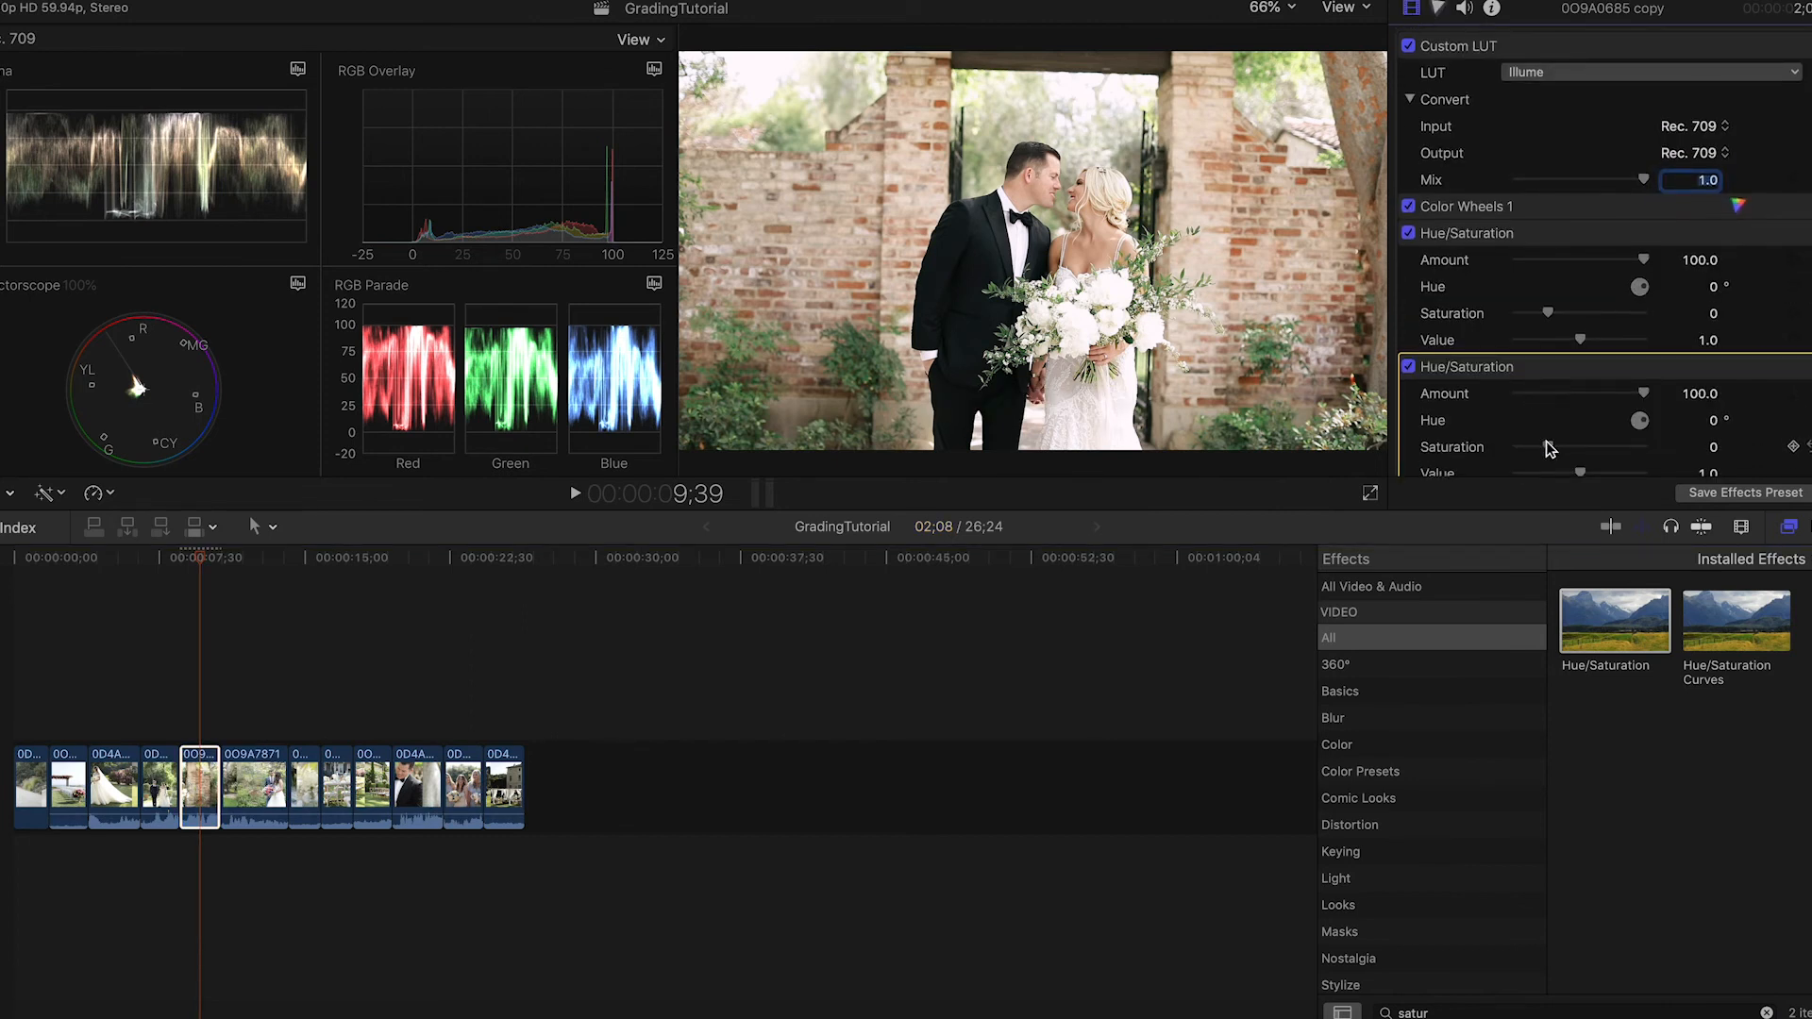
left_click_drag(1548, 448, 1547, 444)
scroll(1461, 287, "up", 1)
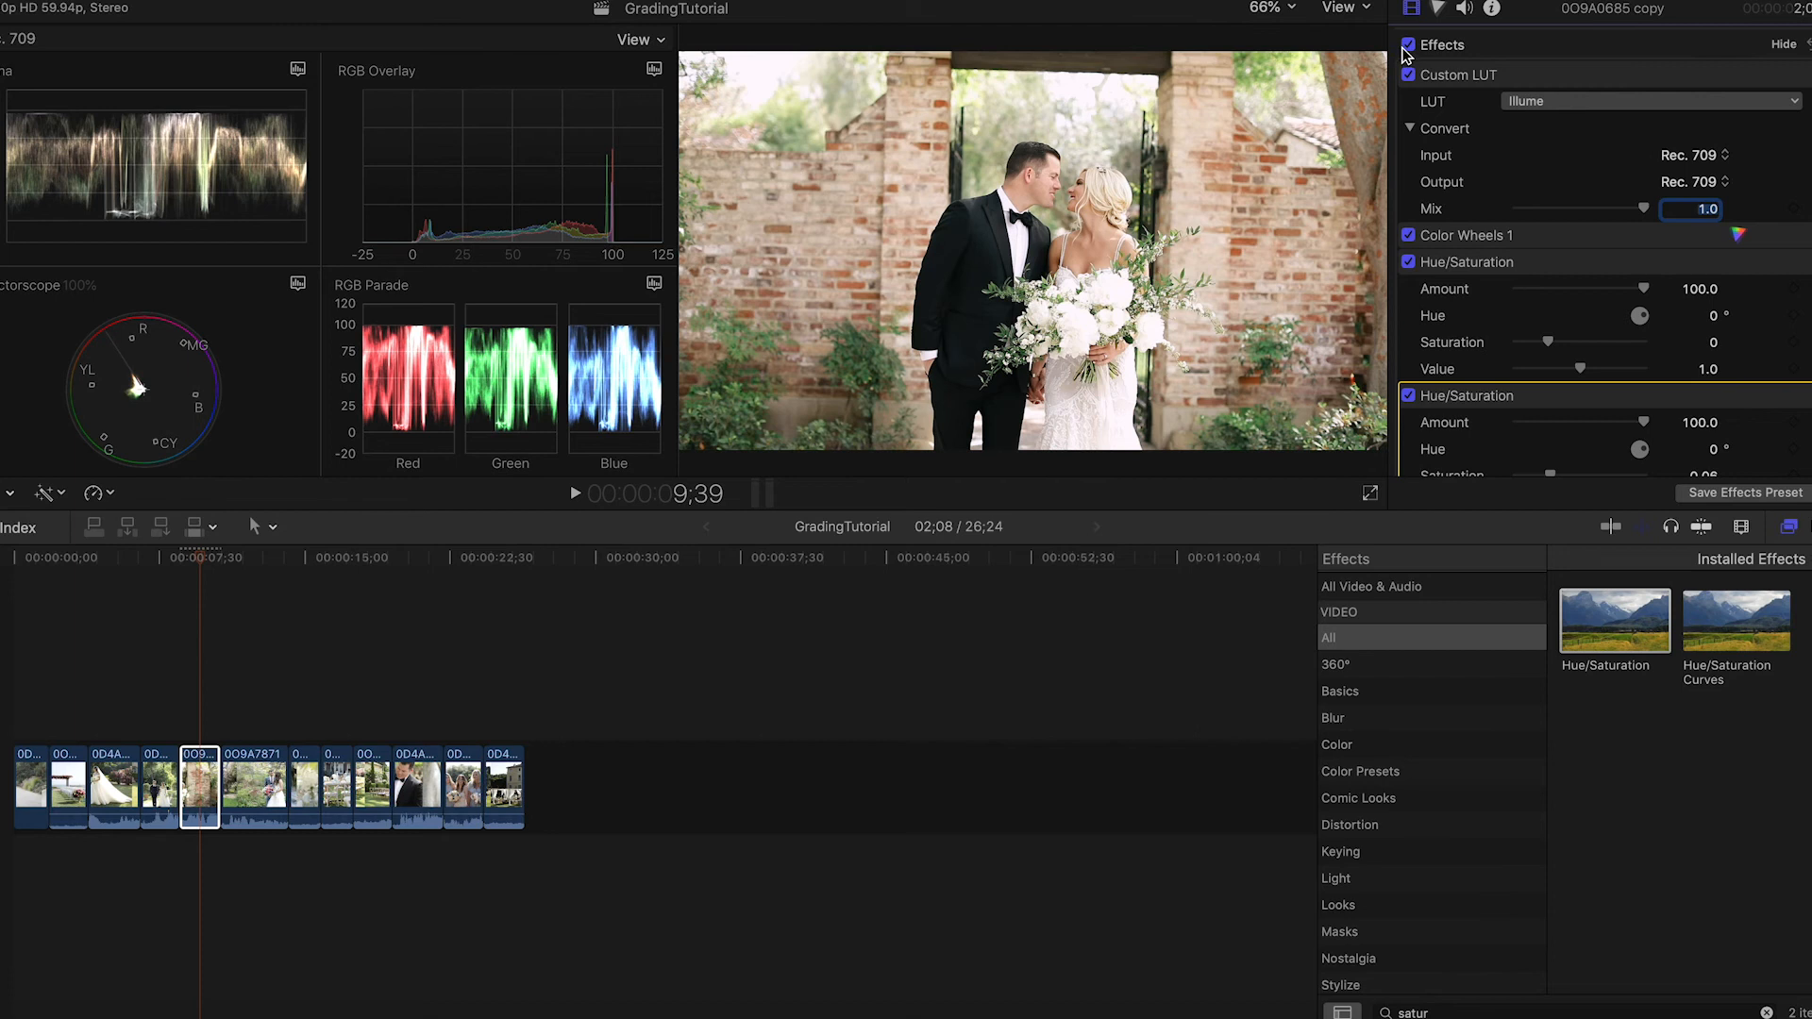
Step: Toggle the fifth clip's effects off and on to compare the finished grade with the original image
left_click(1408, 45)
left_click(1409, 45)
left_click(1408, 45)
left_click(1408, 46)
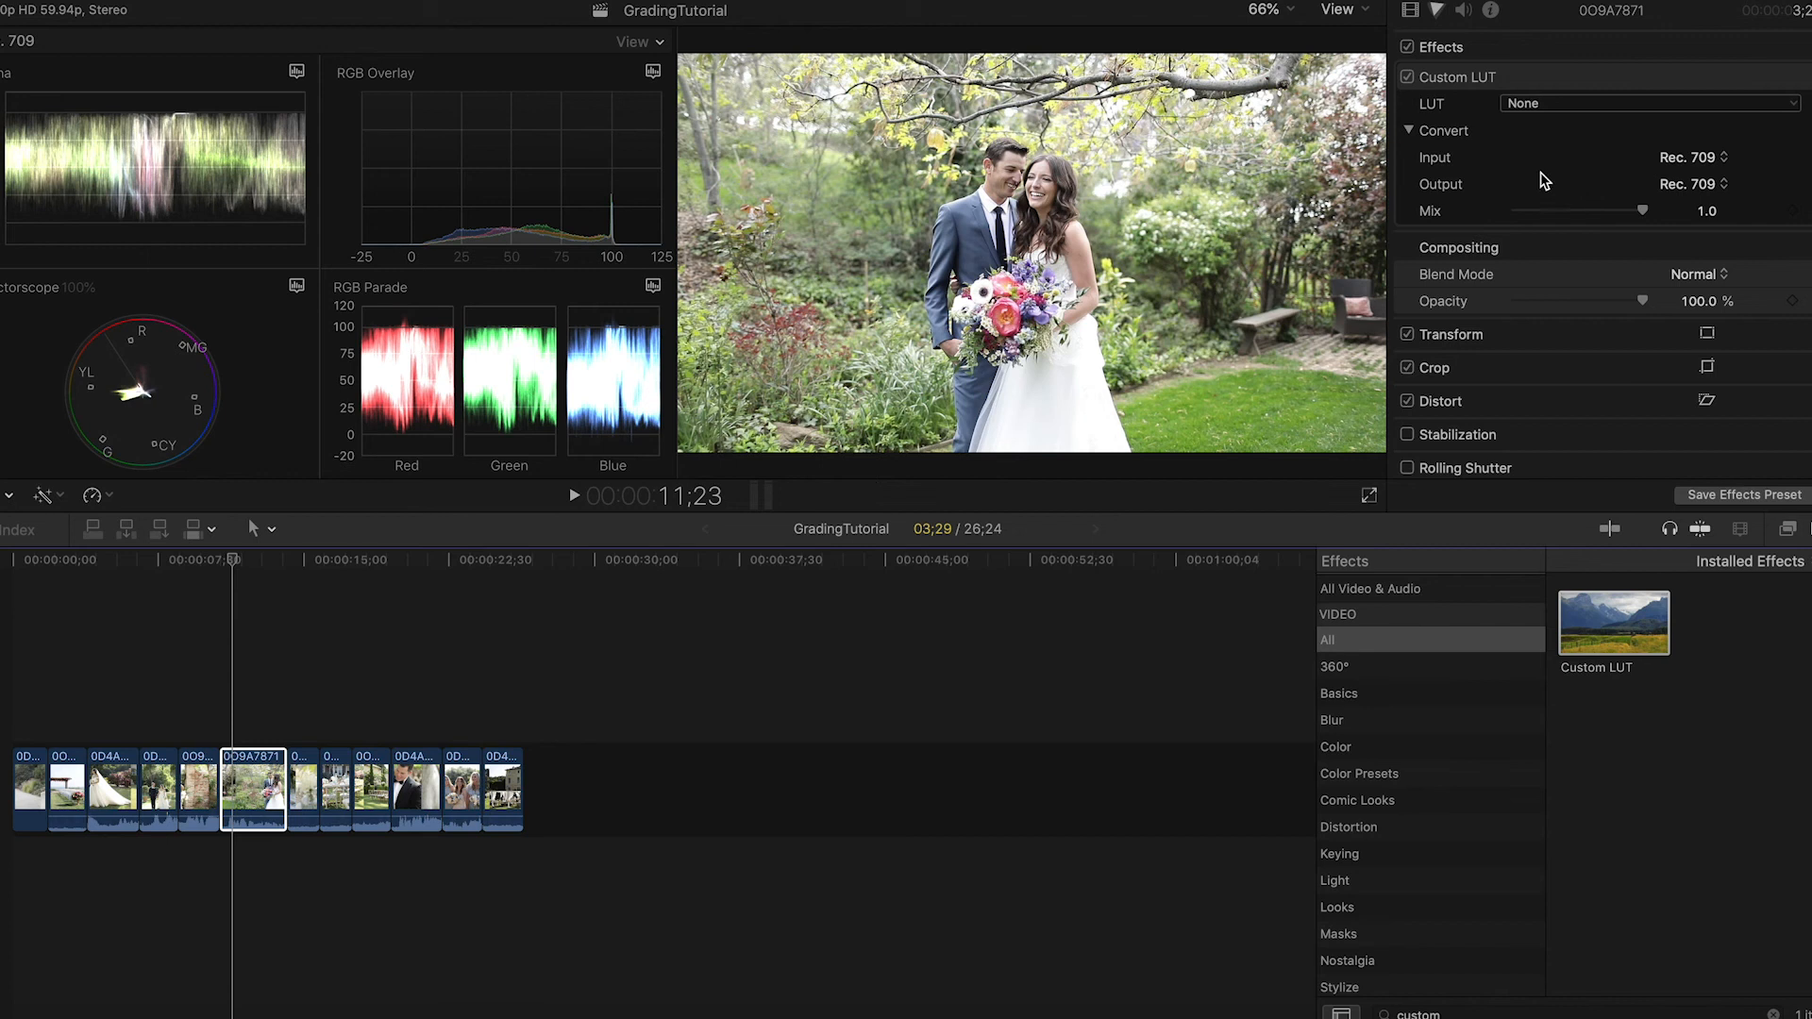
Step: Set the sixth clip's Custom LUT to Illume_Warm and add a Color Wheels effect found by searching "color"
left_click(1530, 106)
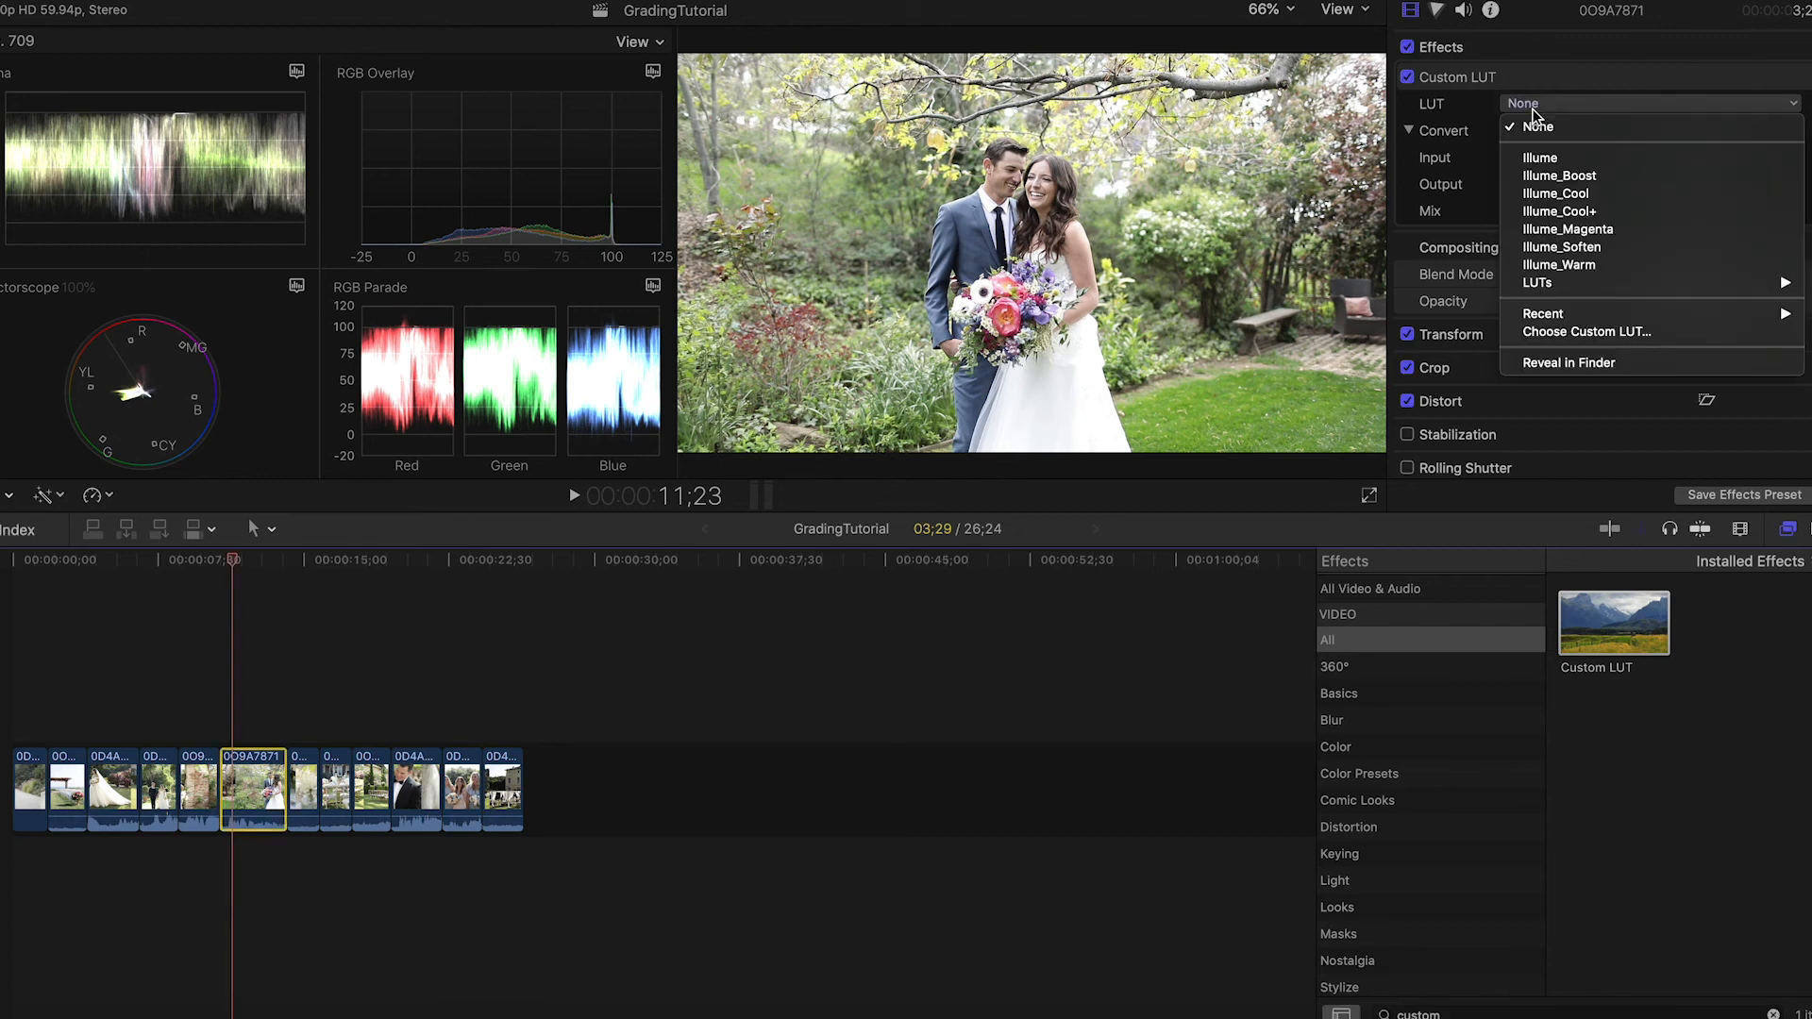
left_click(1556, 264)
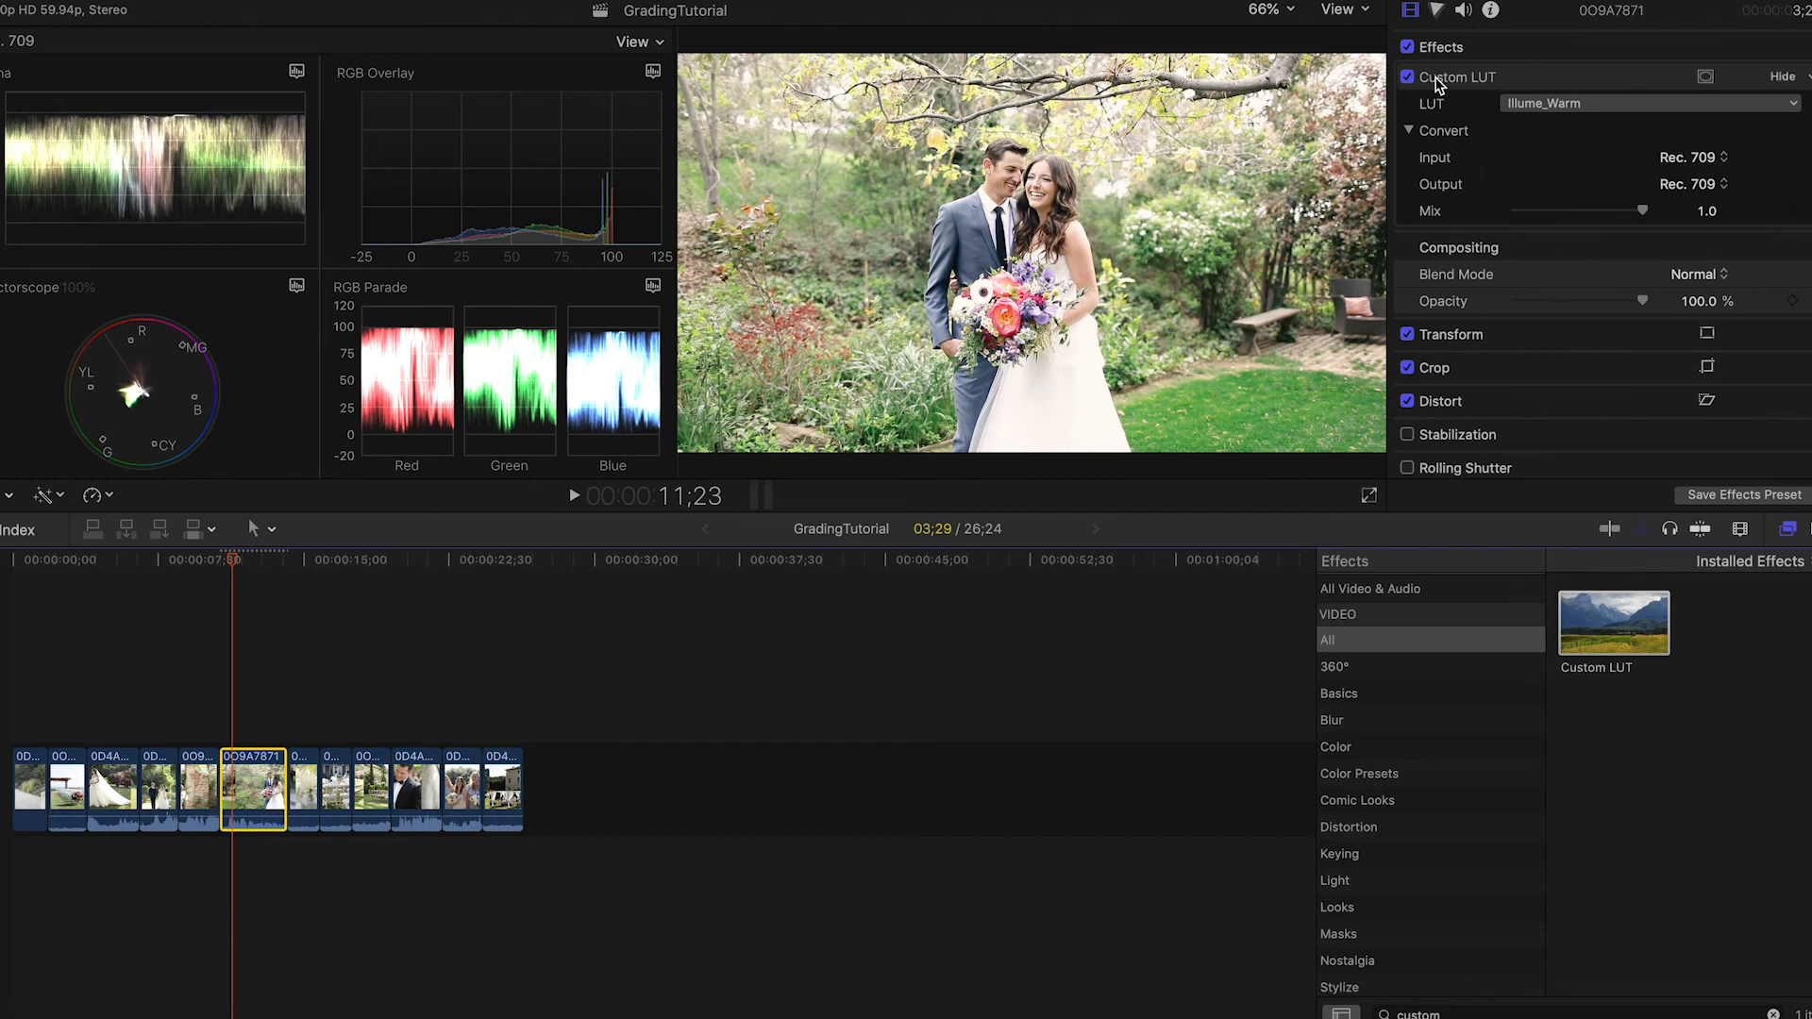
double_click(1500, 1013)
type("color")
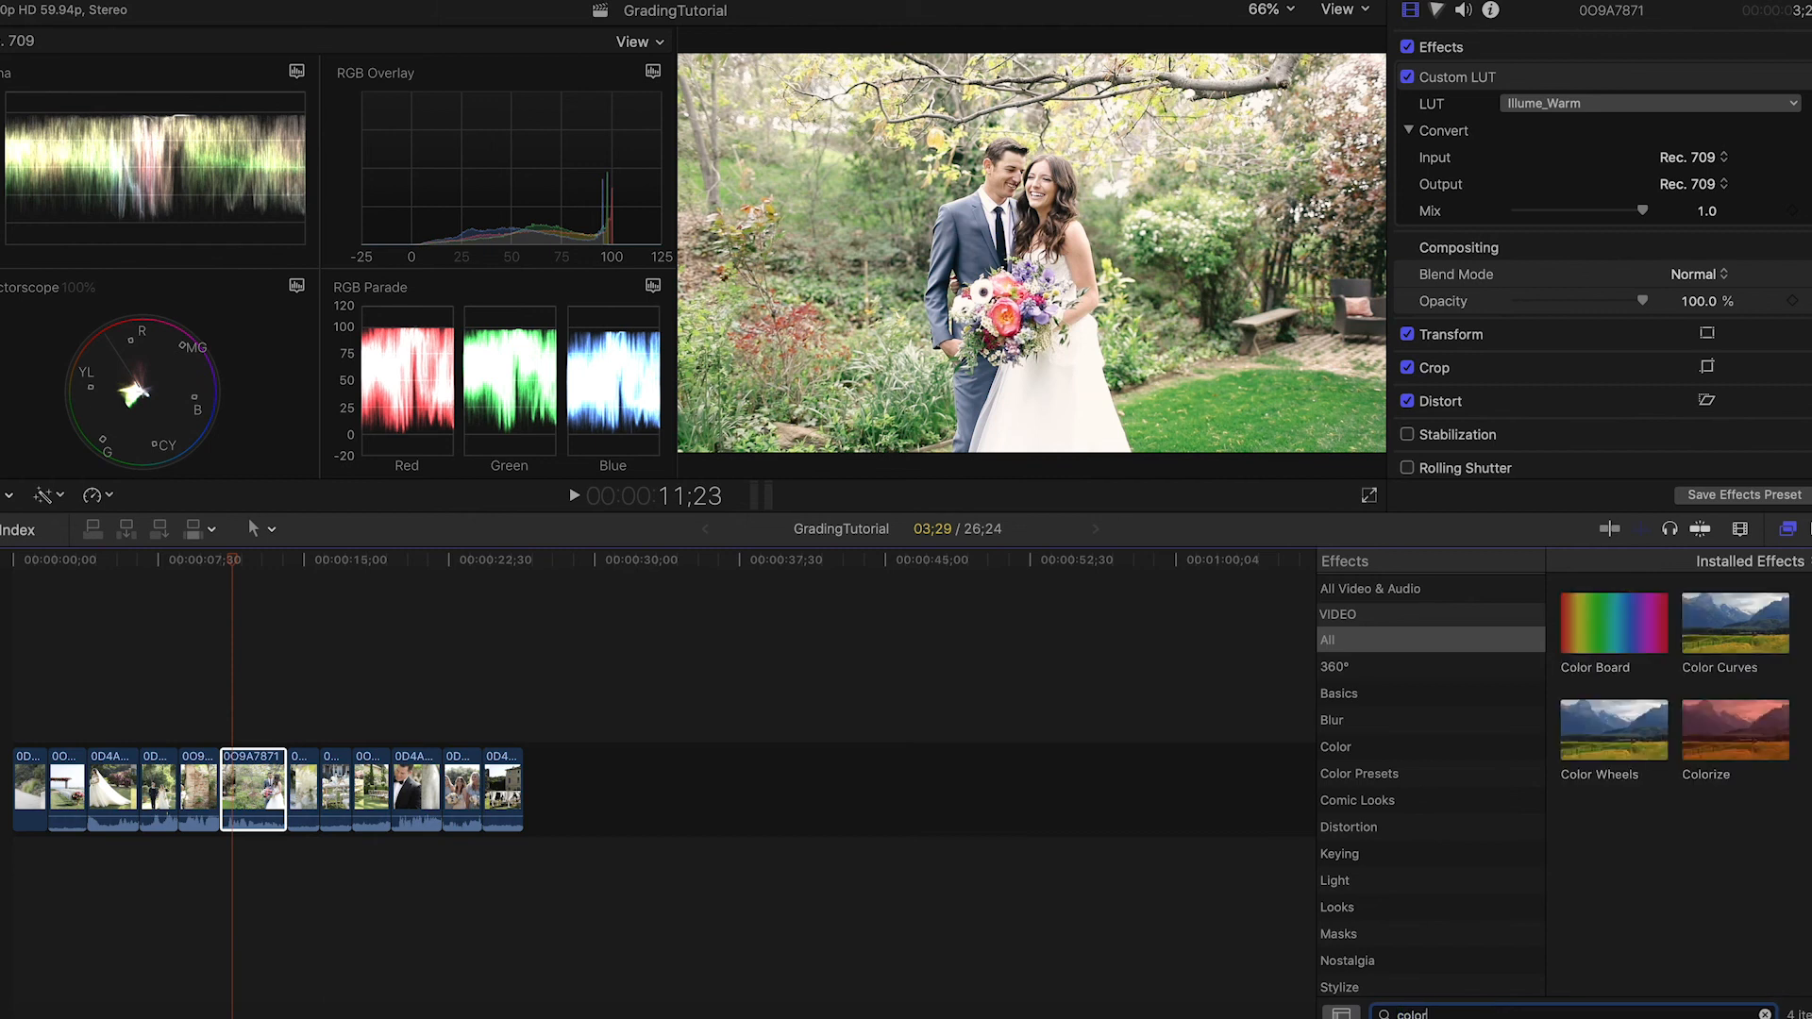
left_click(1609, 737)
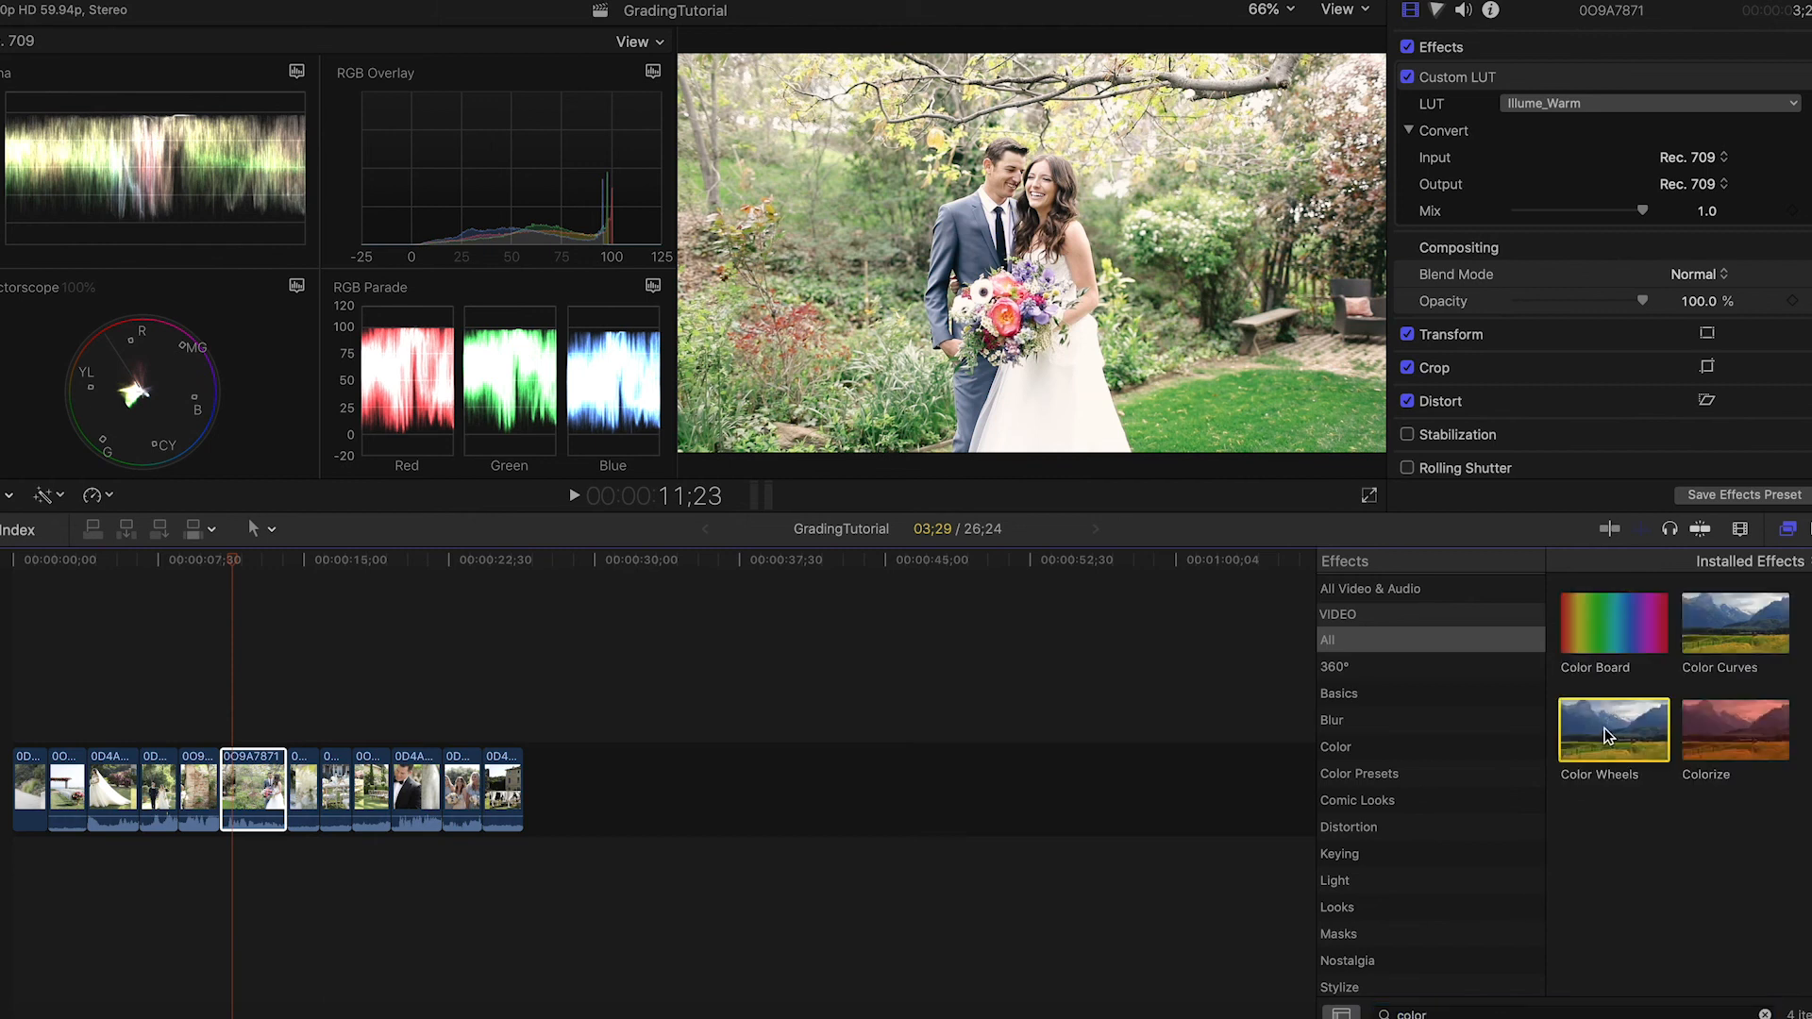
left_click_drag(1609, 737, 237, 789)
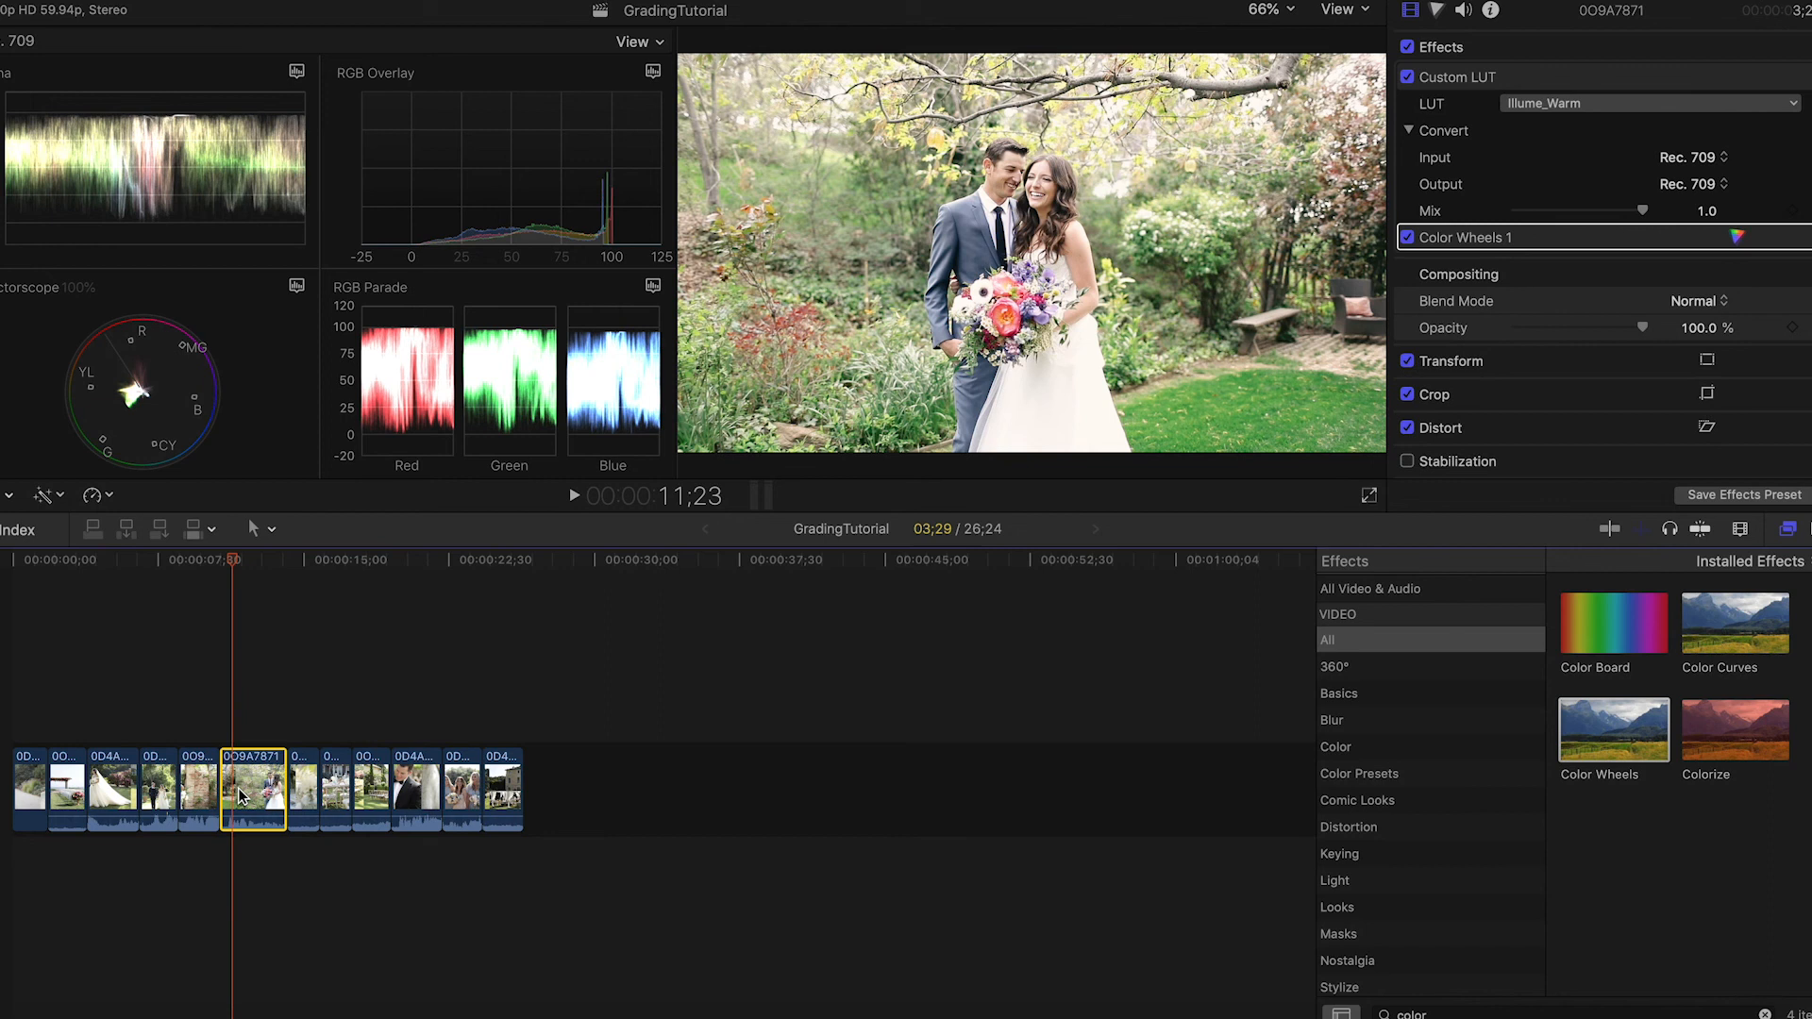
Step: Lower the Shadows brightness slightly in the sixth clip's Color Wheels 1
left_click(1437, 10)
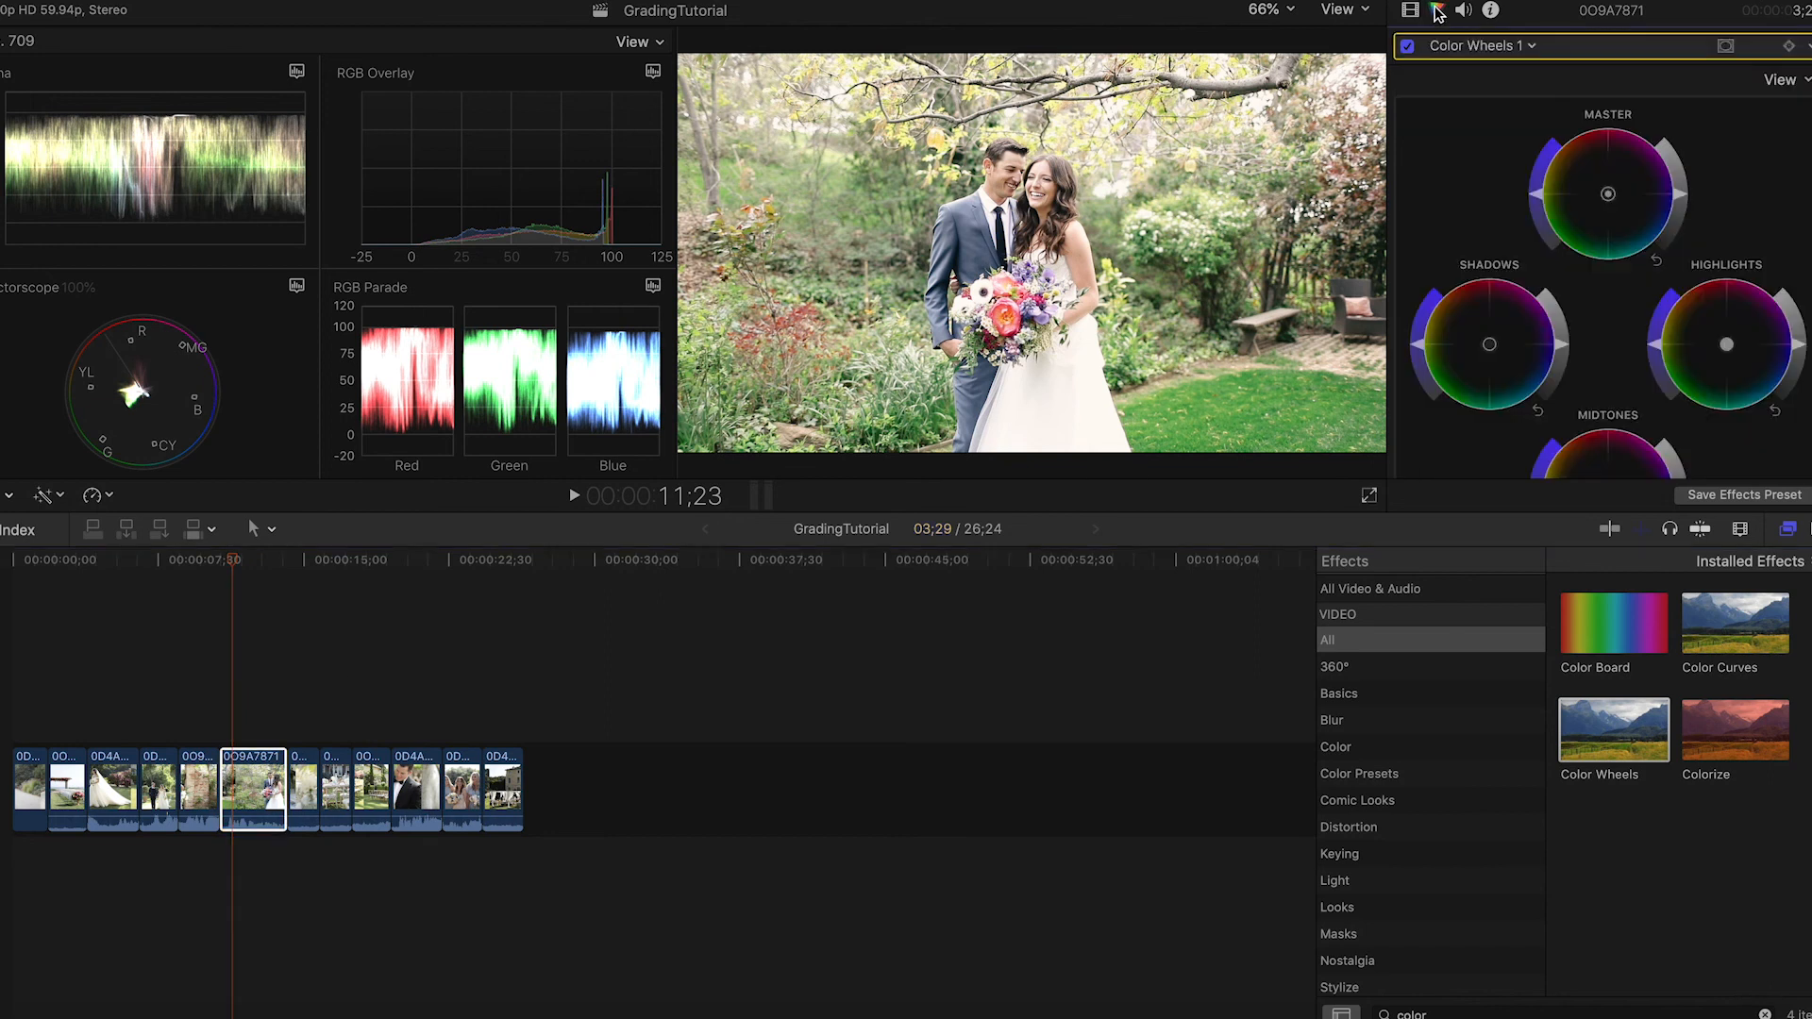
scroll(1417, 151, "down", 3)
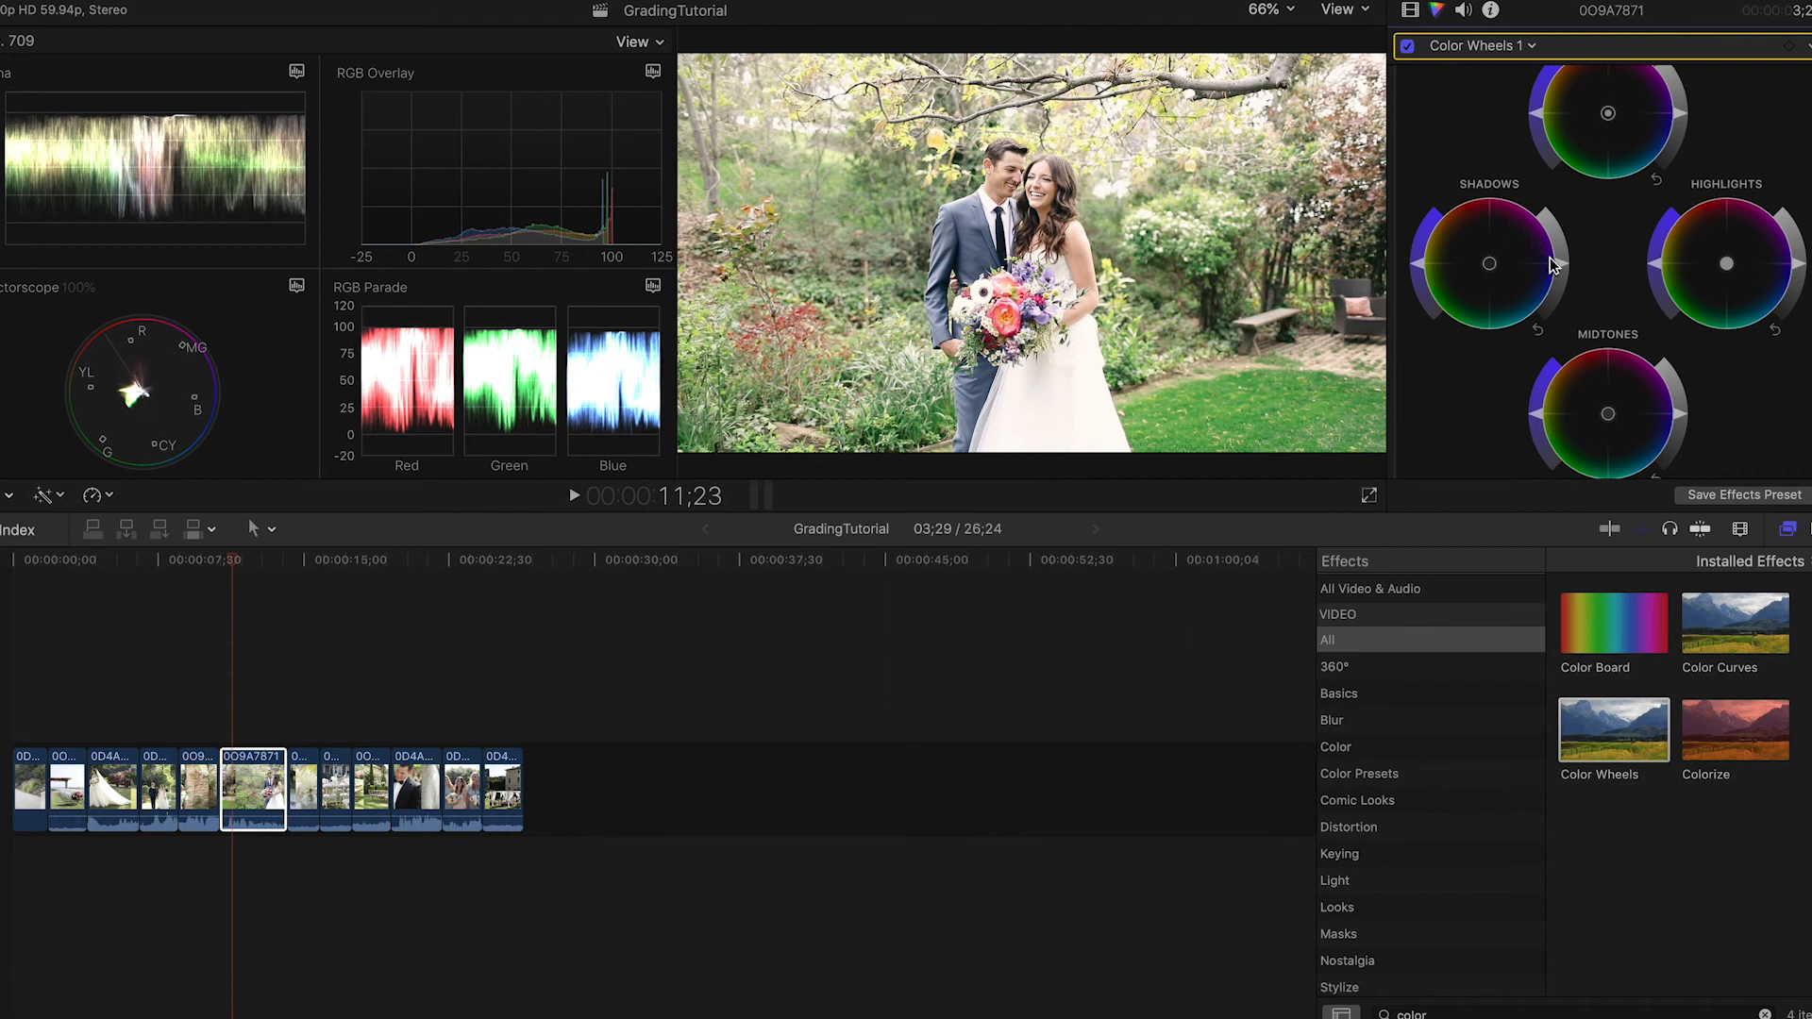
left_click_drag(1566, 273, 1567, 282)
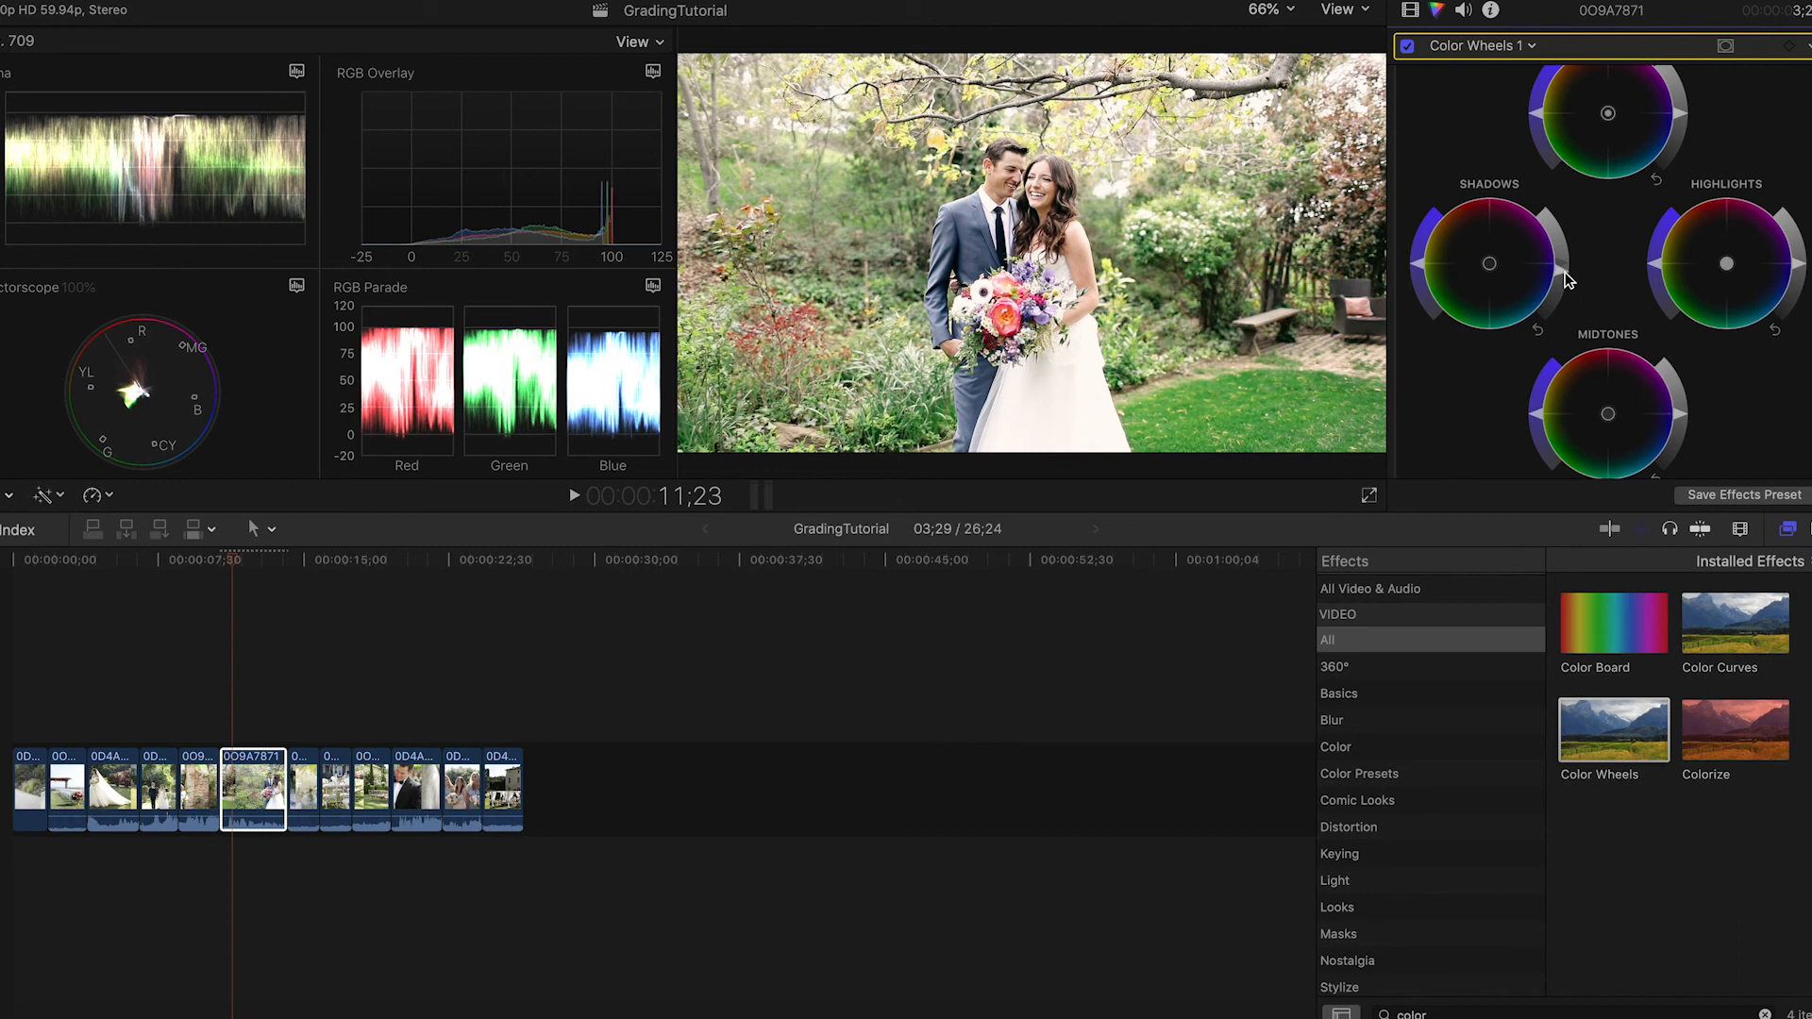
Step: Set the Tint to 5.0 and nudge the Master brightness slightly in the sixth clip's Color Wheels 1
scroll(1617, 283, "down", 4)
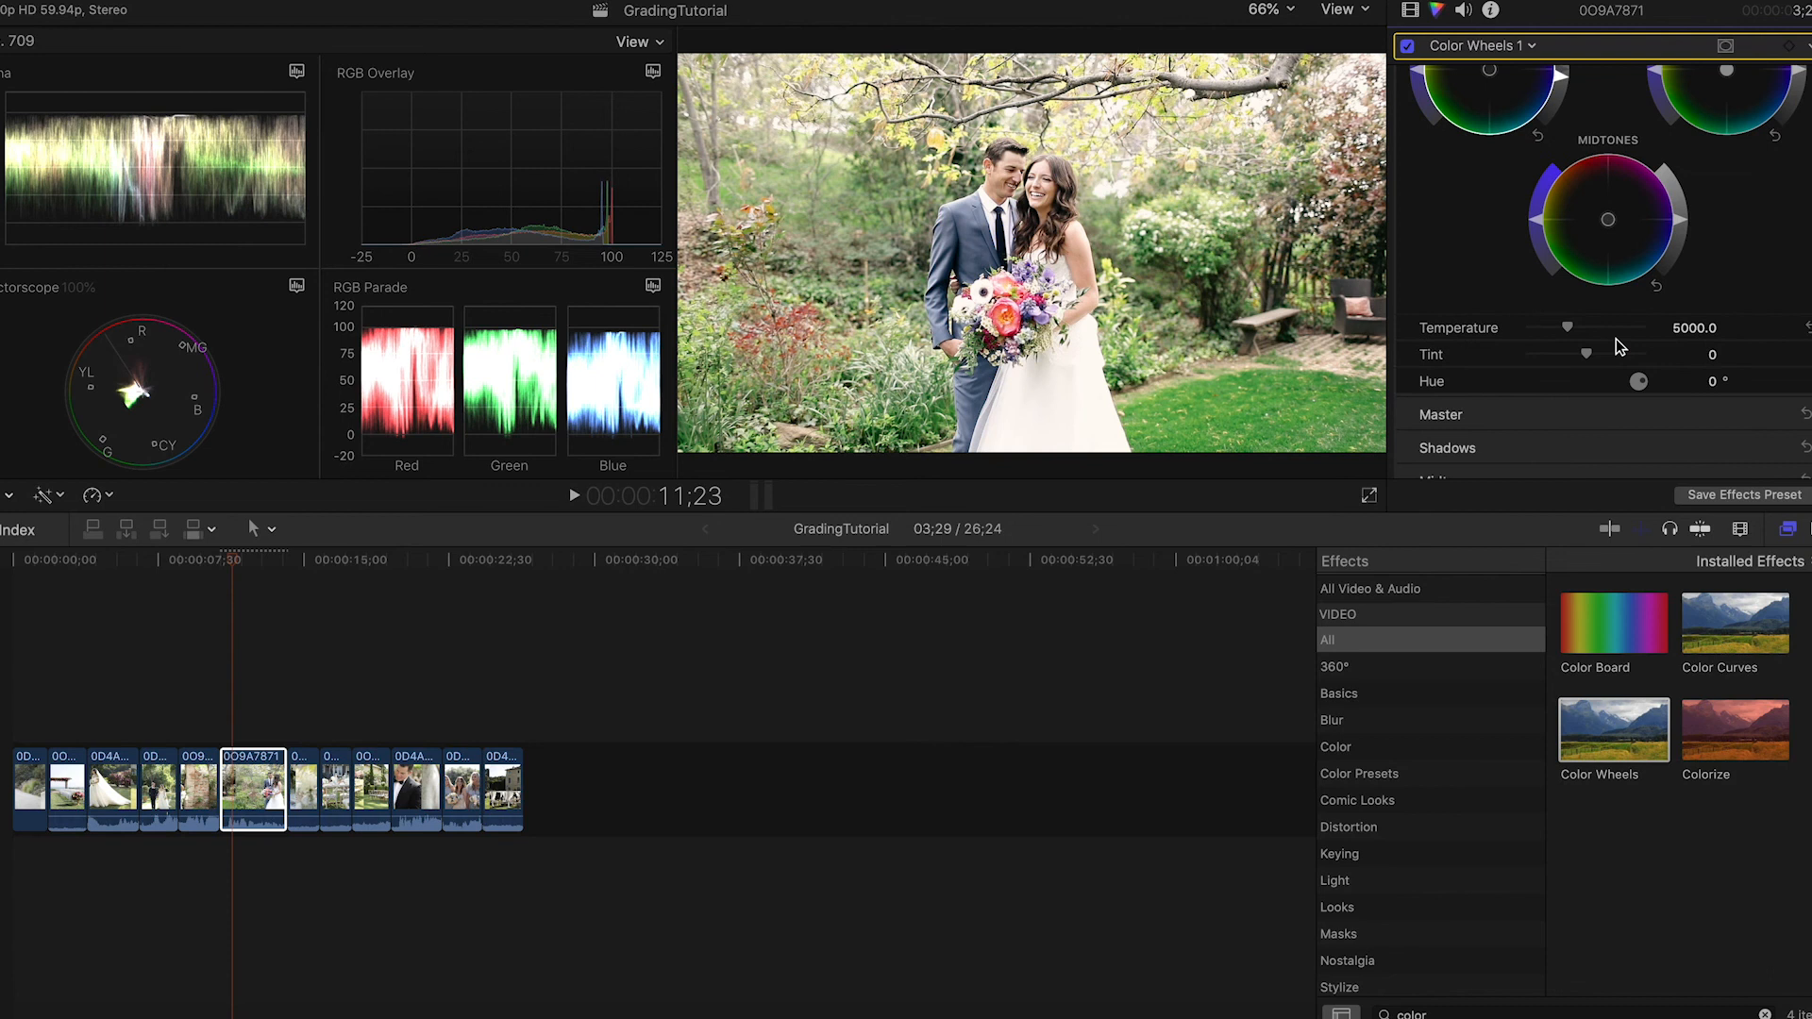
left_click_drag(1578, 349, 1584, 350)
left_click_drag(1588, 354, 1592, 356)
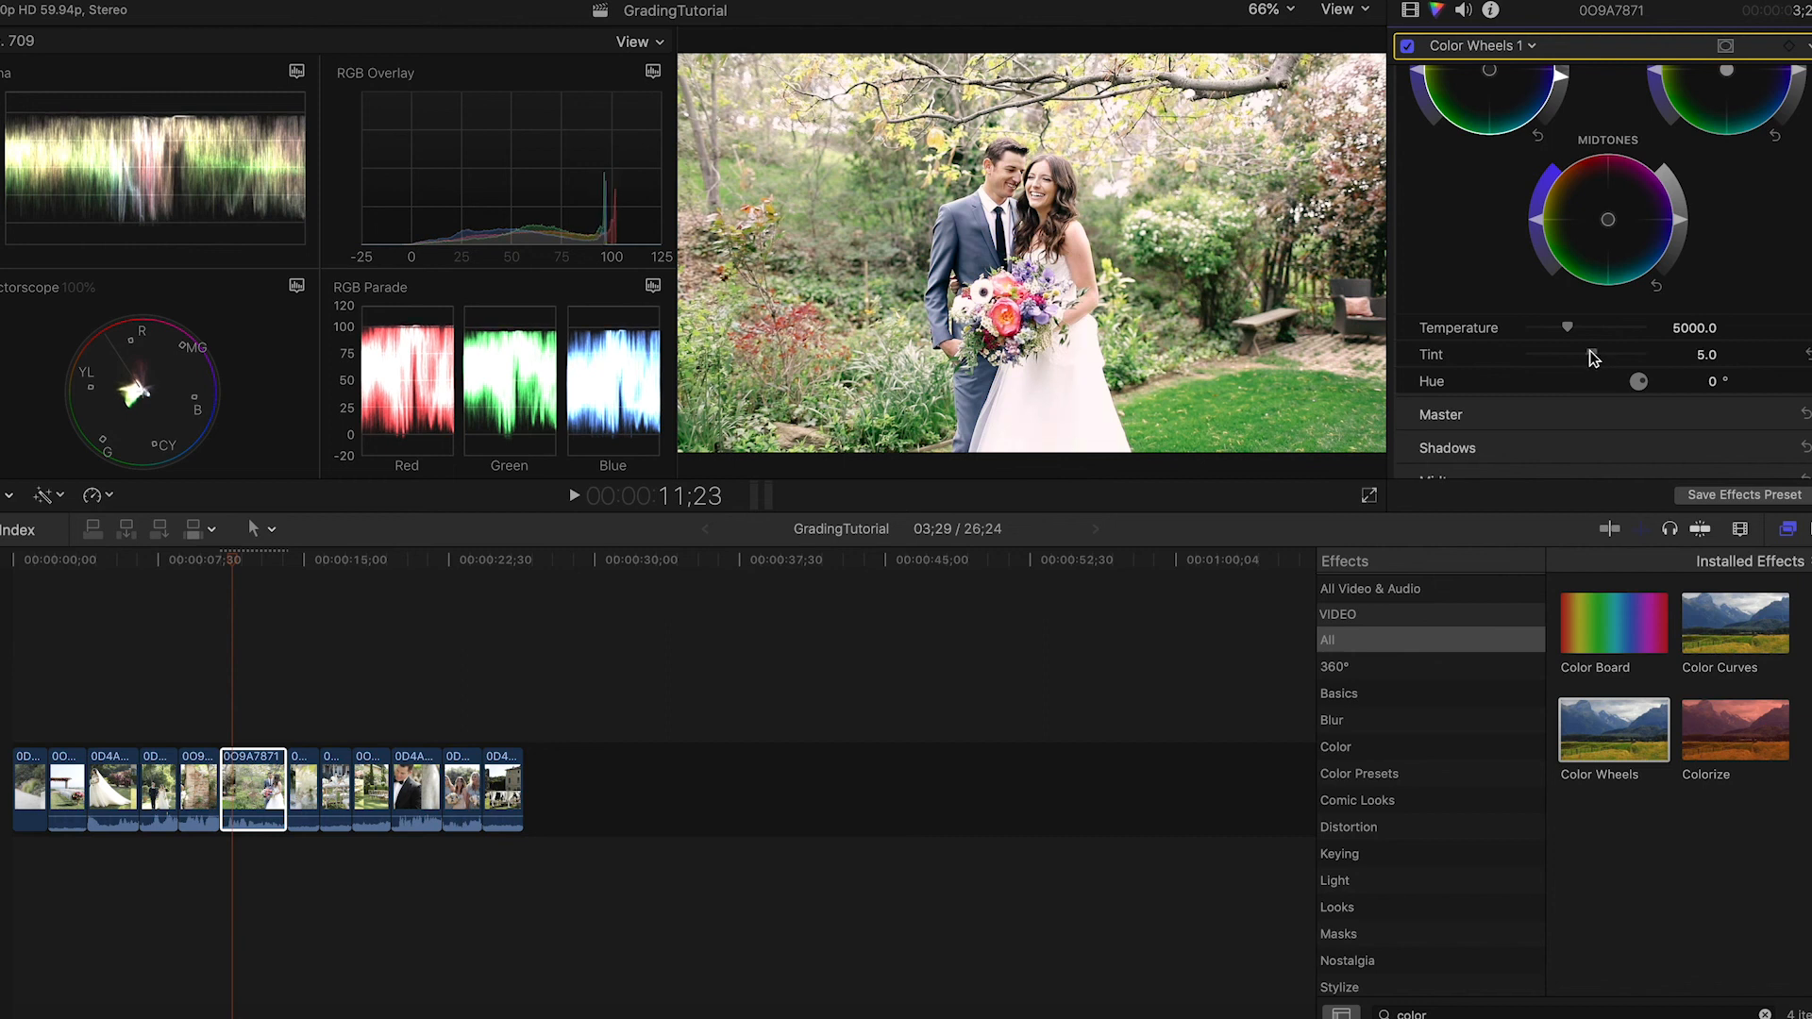
scroll(1604, 283, "up", 5)
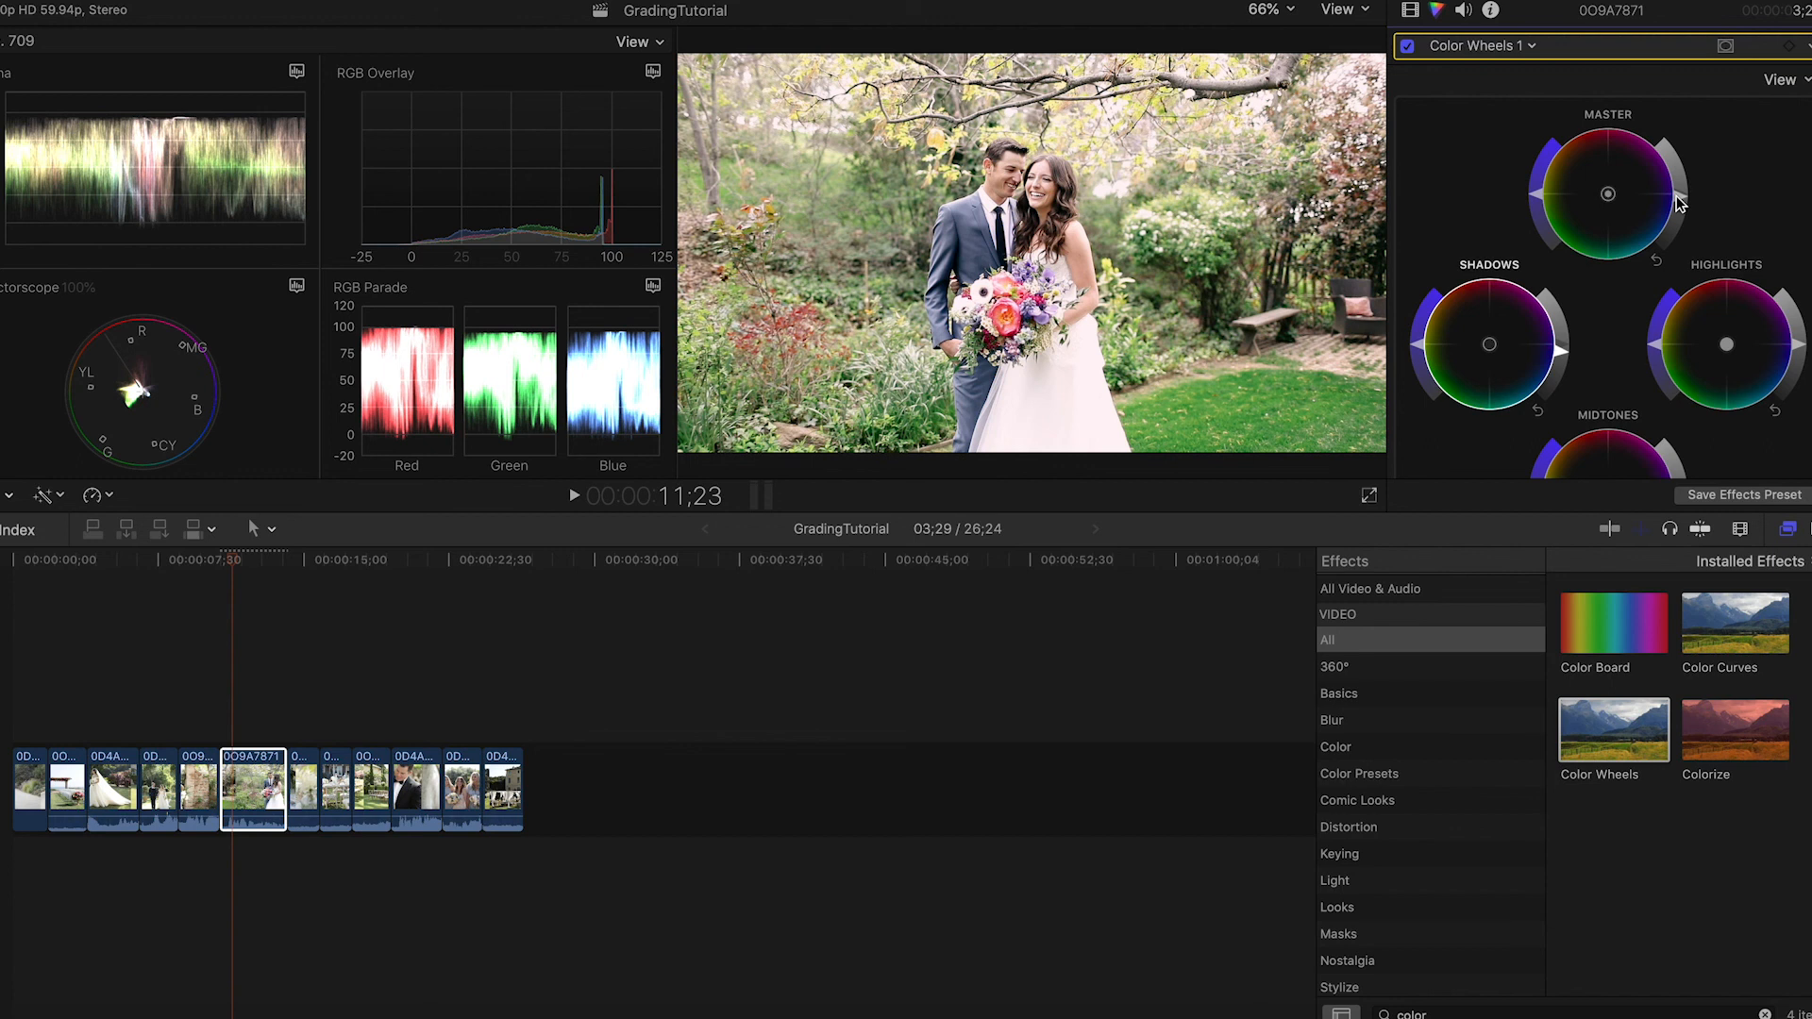
scroll(1754, 198, "down", 1)
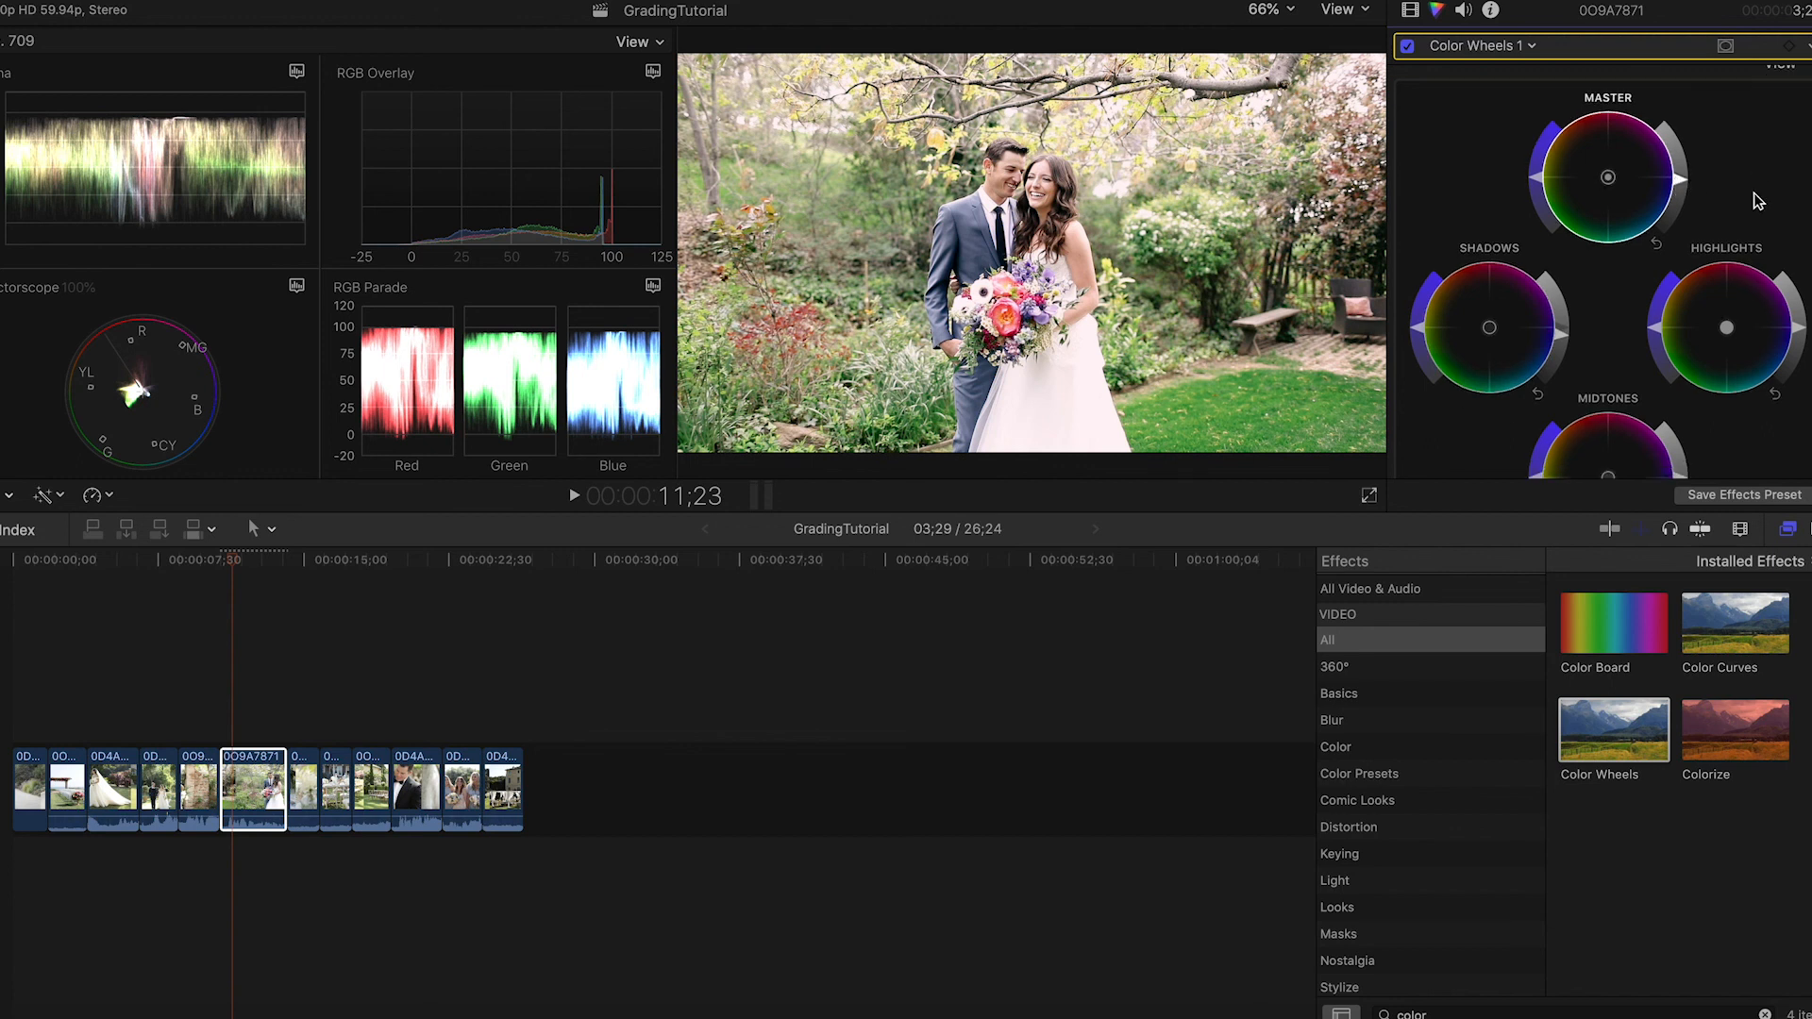
scroll(1758, 198, "down", 5)
Step: Search the effects for "satur", add Hue/Saturation to the sixth clip and show its video effect settings
left_click(1444, 1015)
type("satur")
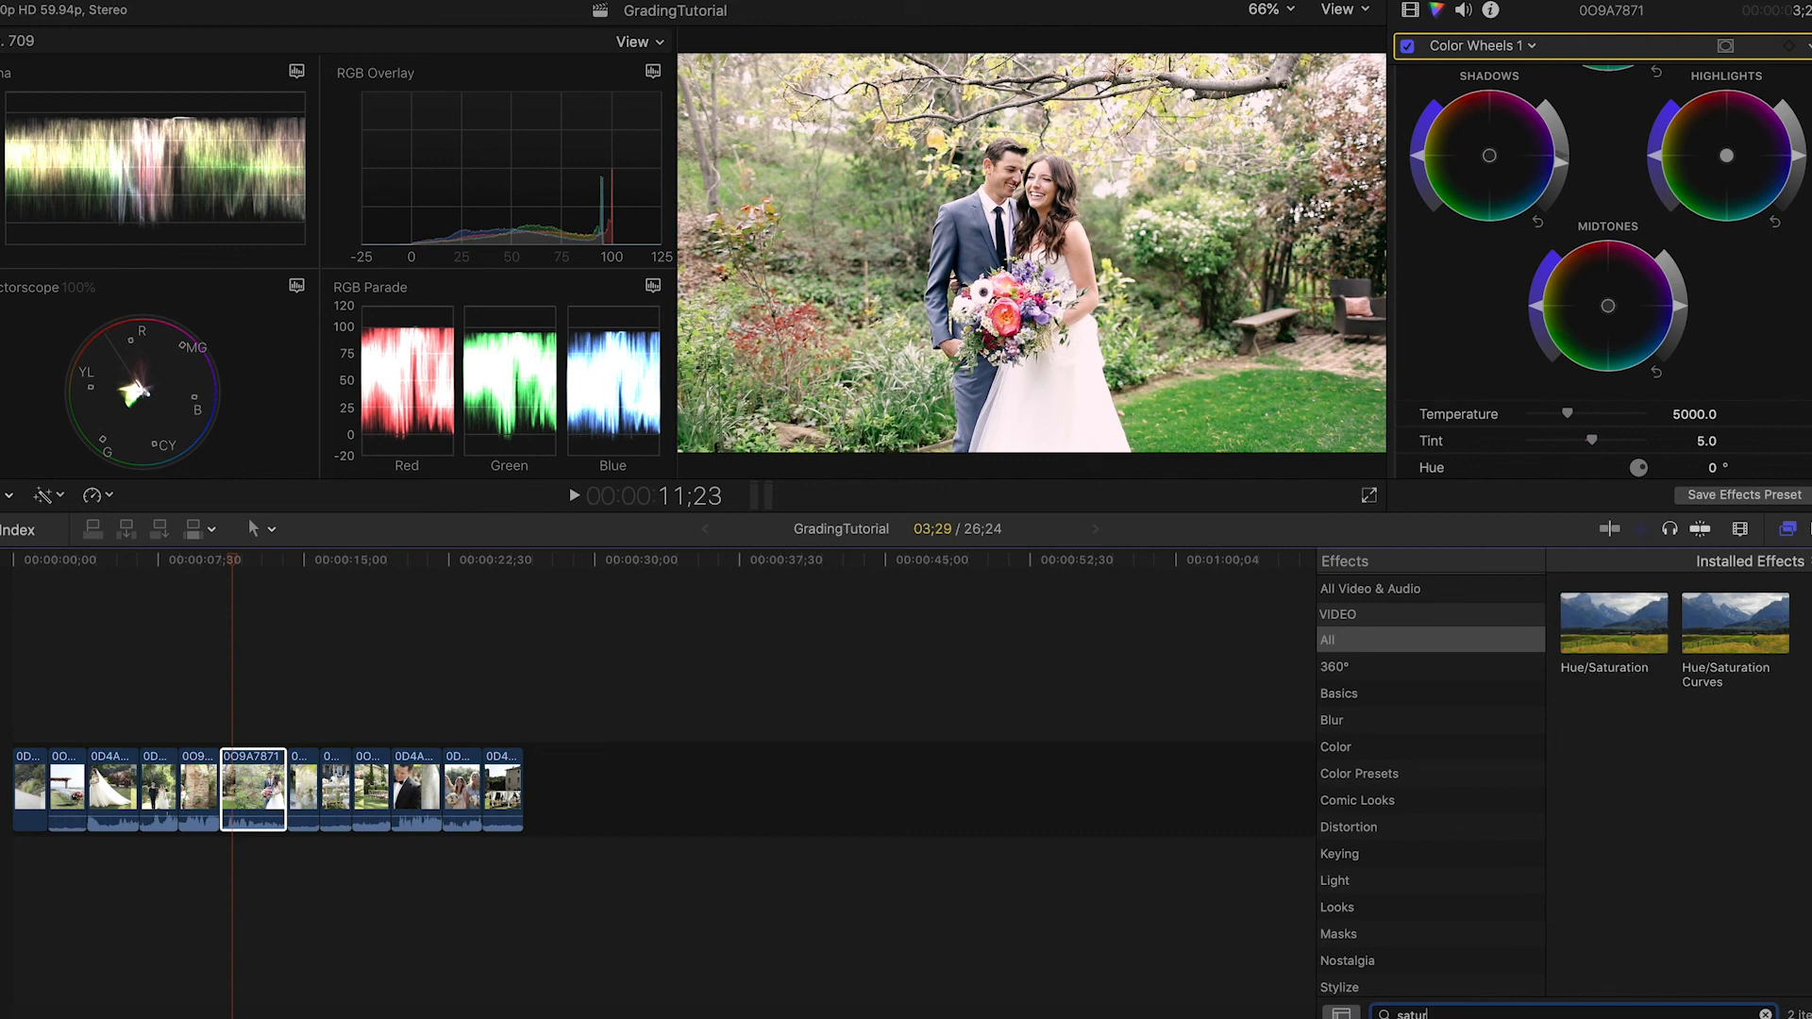
left_click_drag(1598, 639, 248, 802)
left_click(1412, 10)
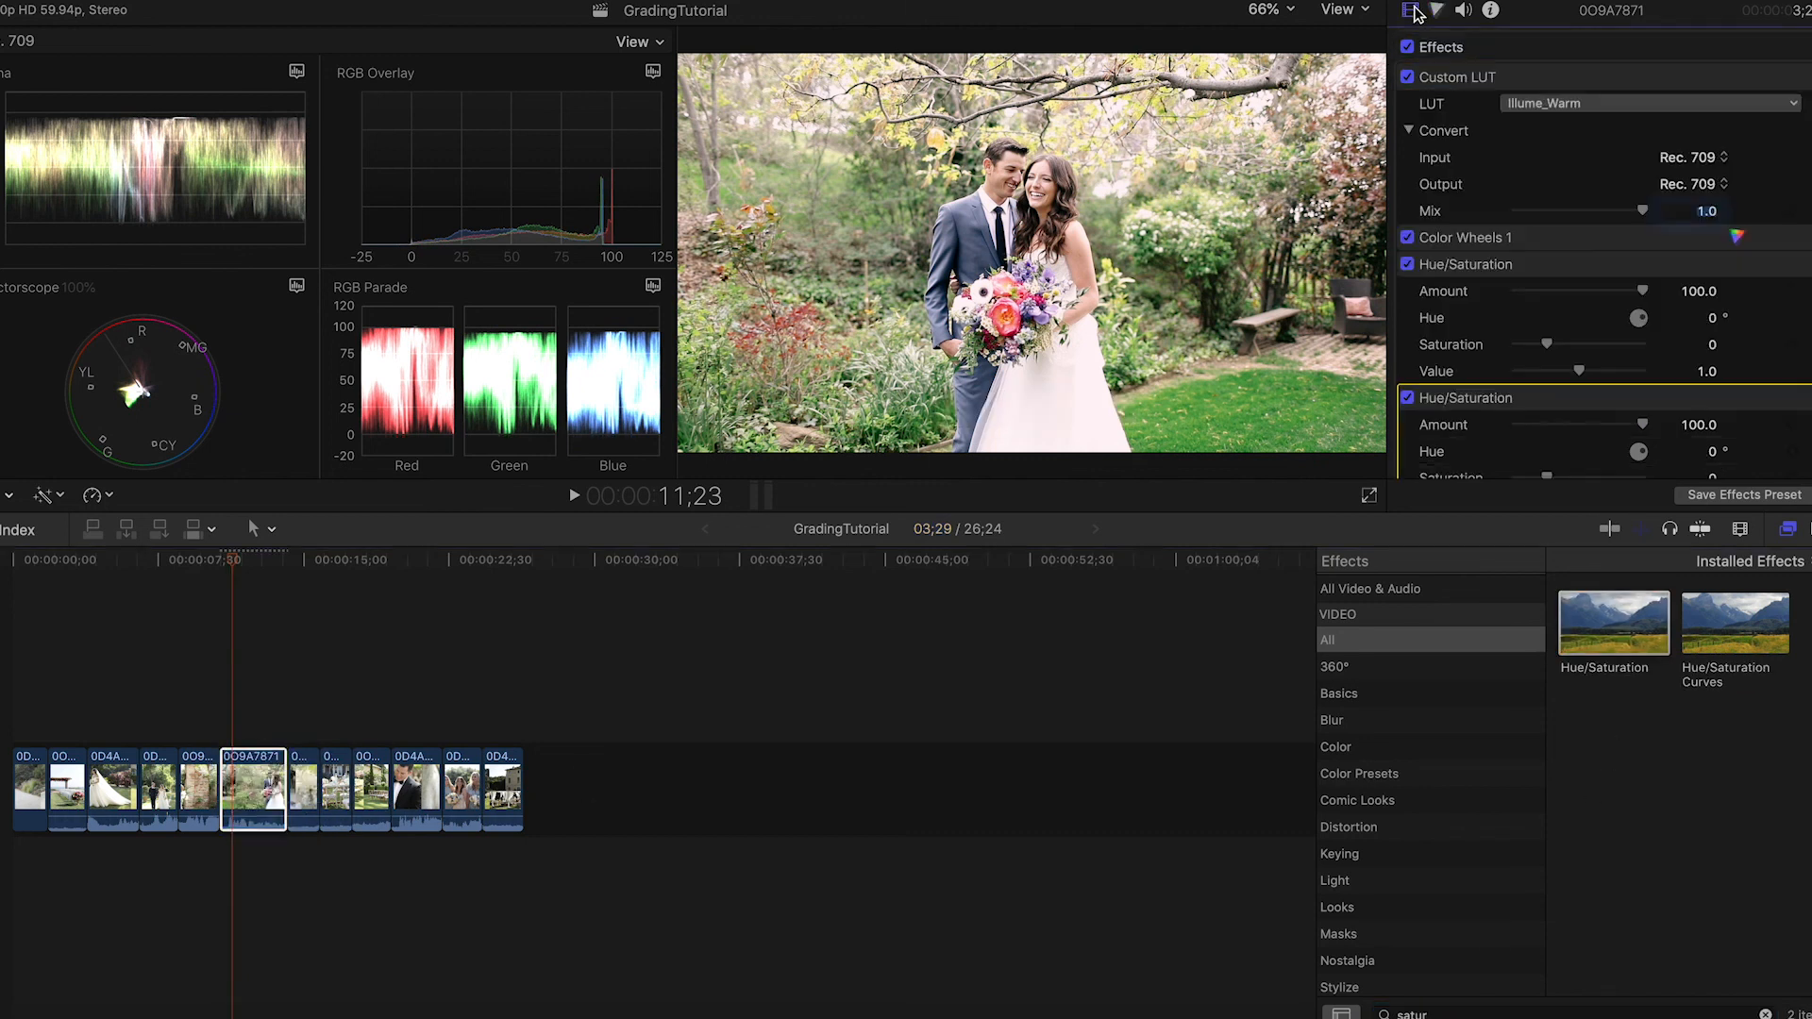
Step: Disable the sixth clip's duplicate second Hue/Saturation effect and set the first one's Saturation to 0.04
left_click(1407, 397)
left_click_drag(1547, 345, 1553, 349)
left_click_drag(1550, 341, 1550, 343)
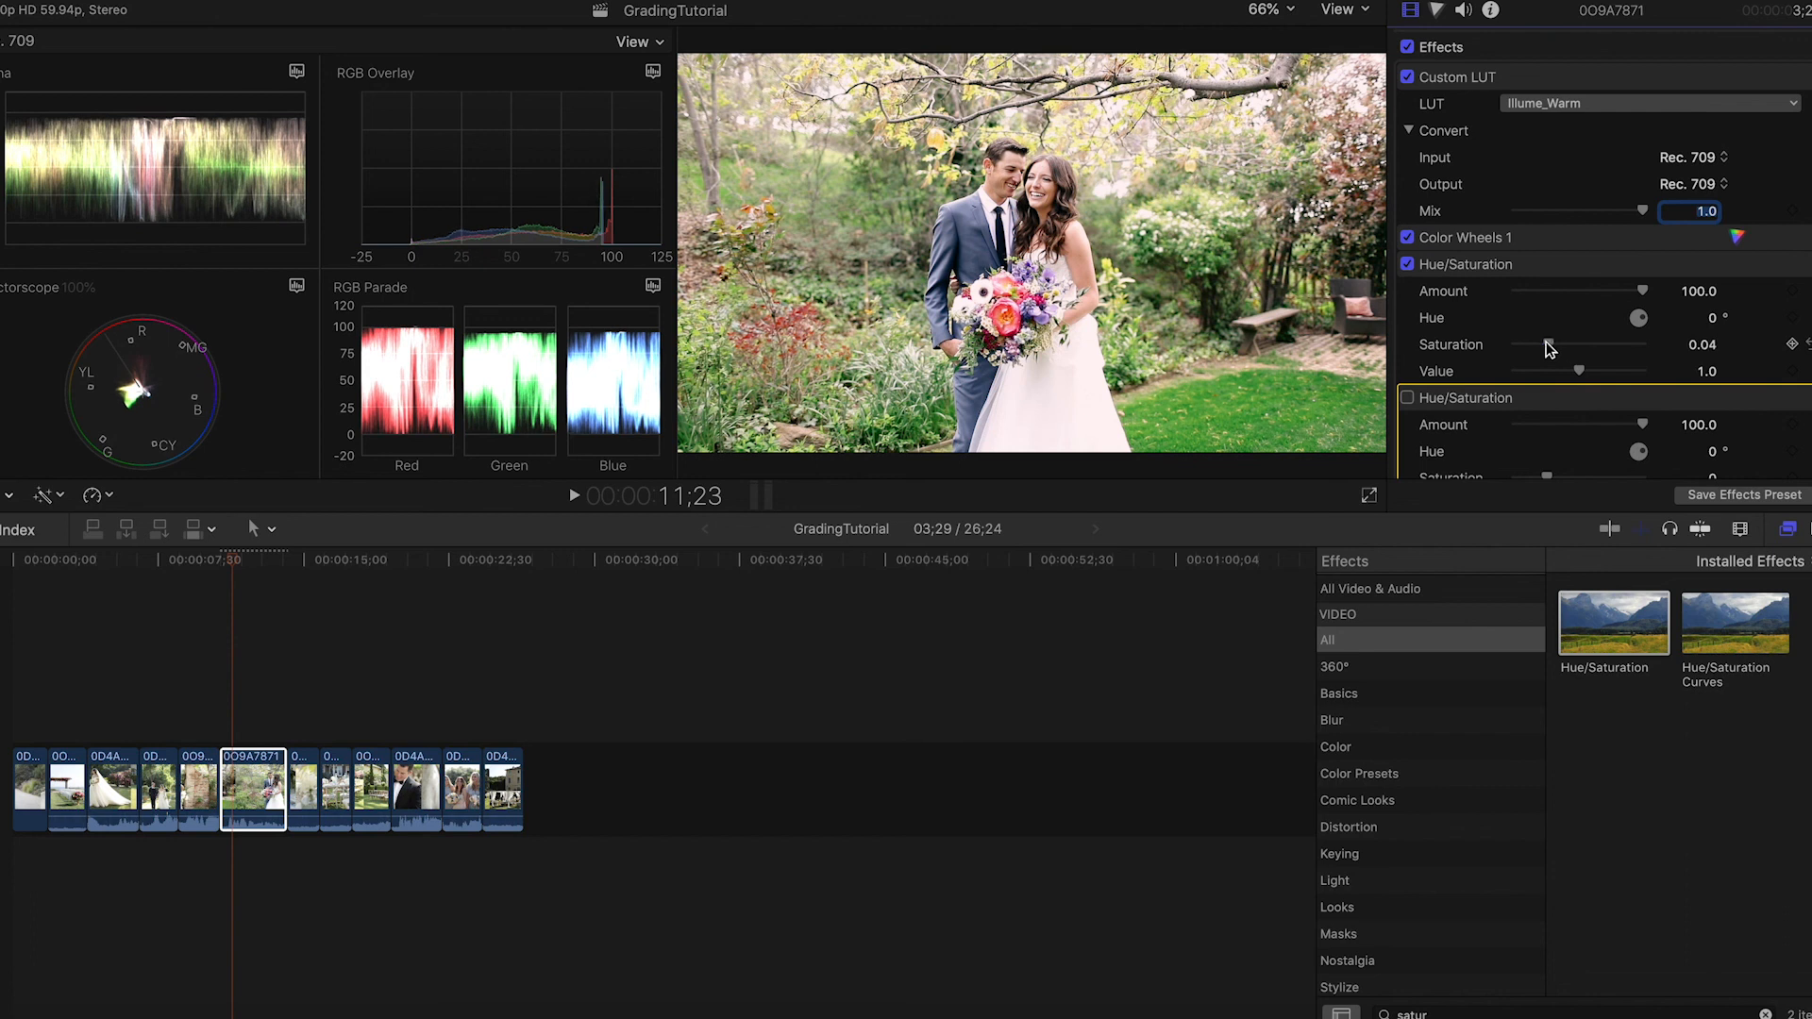
Step: Toggle all effects off and on for the sixth clip to compare the graded and original image
left_click(1408, 47)
left_click(1408, 47)
left_click(1408, 47)
left_click(1408, 48)
left_click(1408, 47)
left_click(1408, 47)
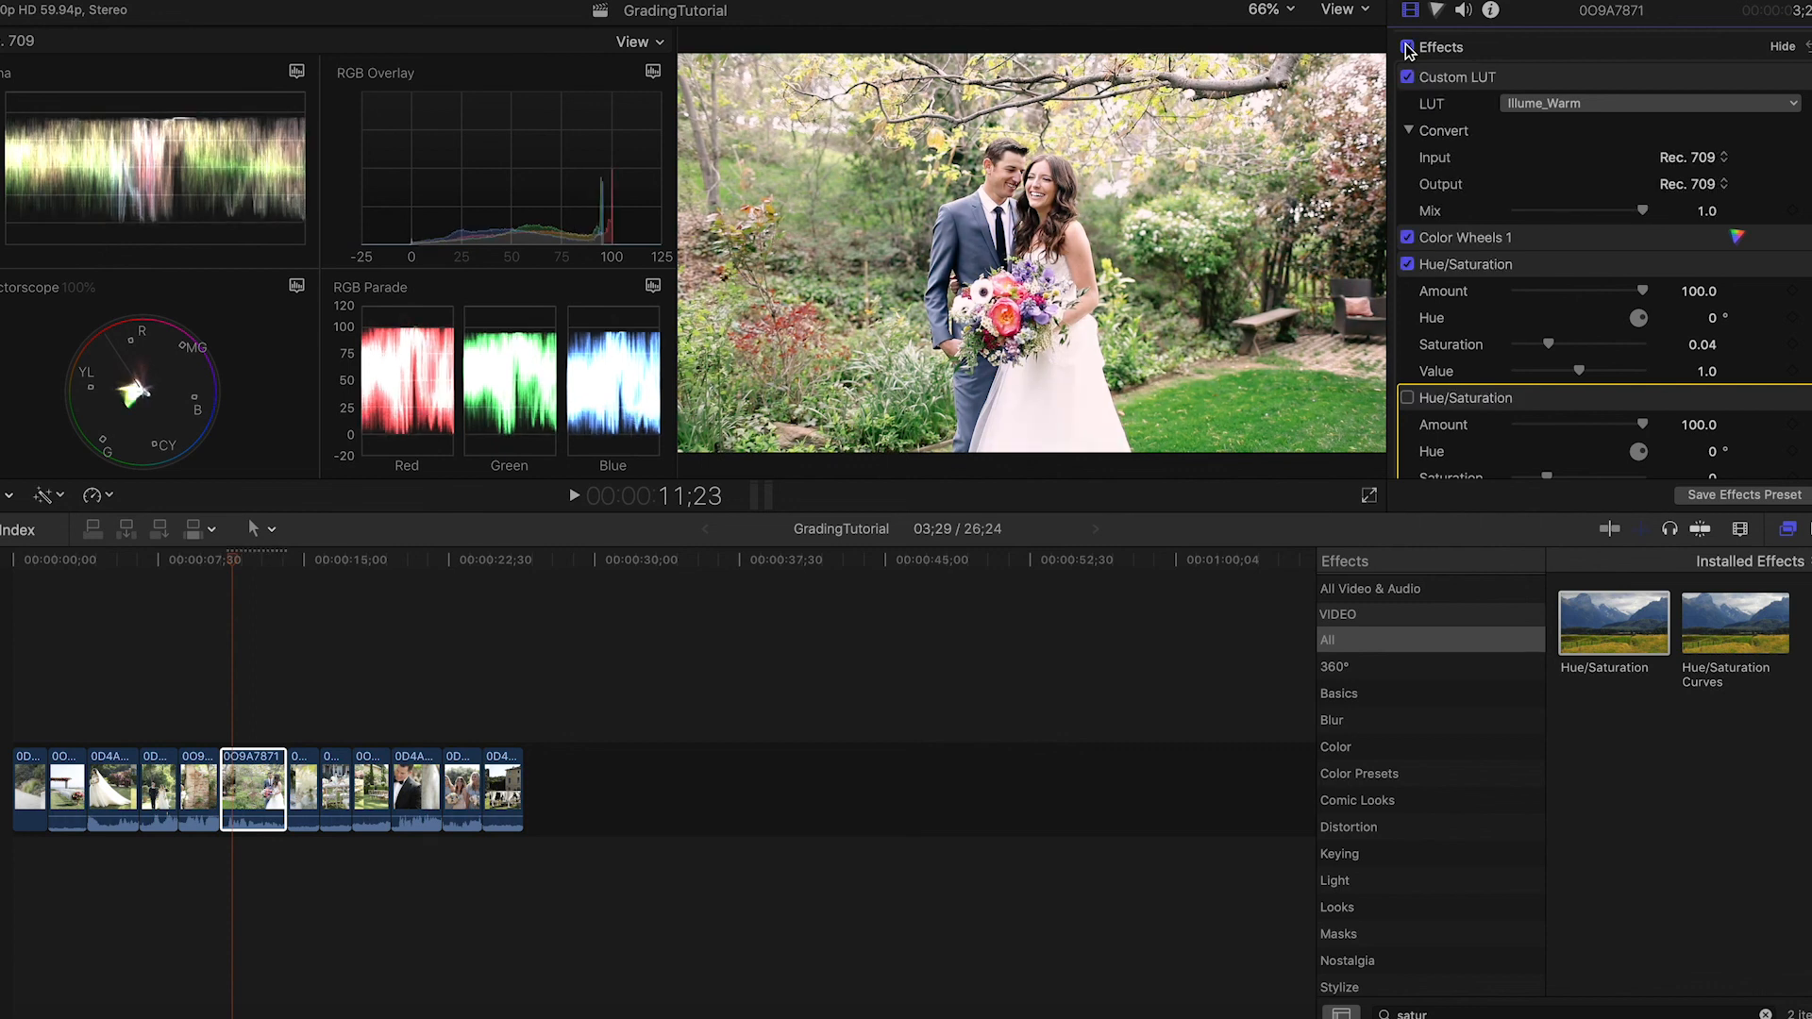